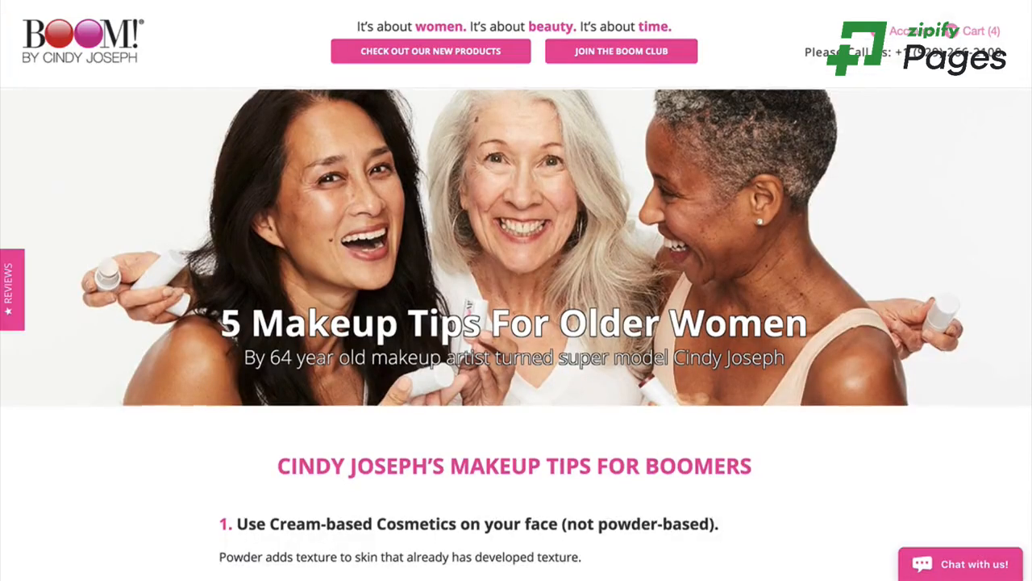
Step: Read through the "5 Makeup Tips For Older Women" pre-sell article and check the Boomsticks store page it leads to
scroll(954, 182, "down", 2)
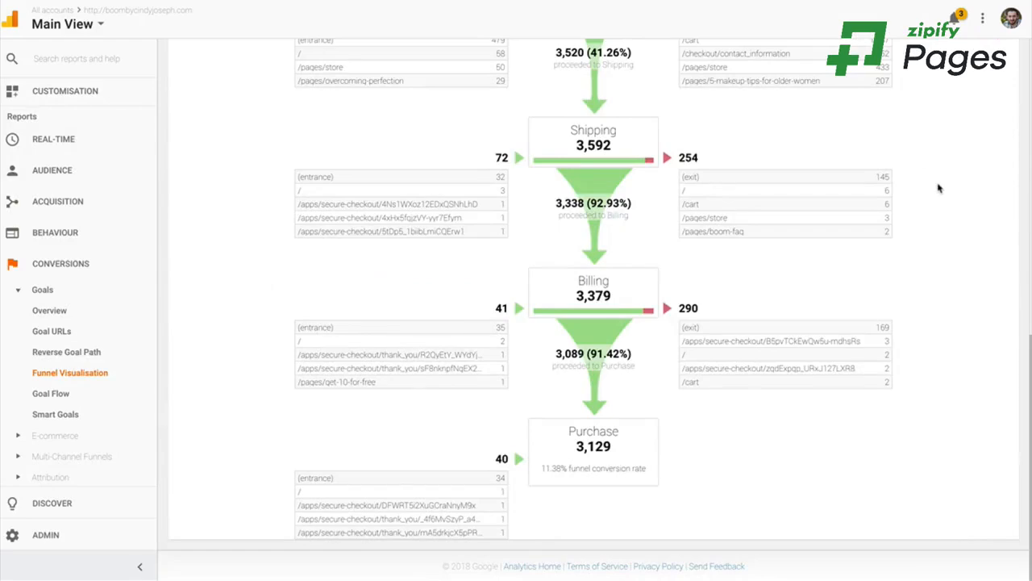
scroll(937, 188, "up", 6)
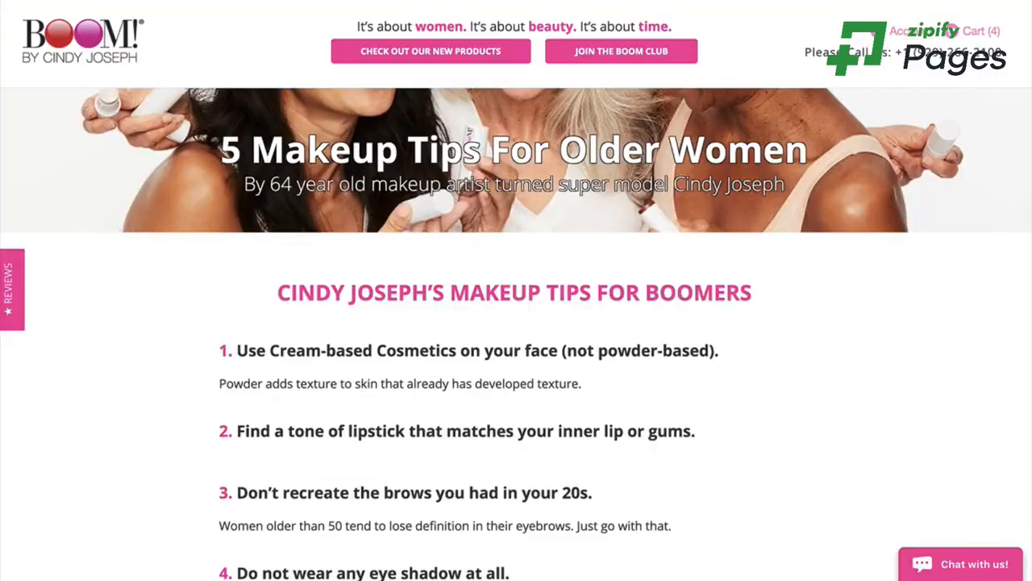
scroll(516, 334, "down", 4)
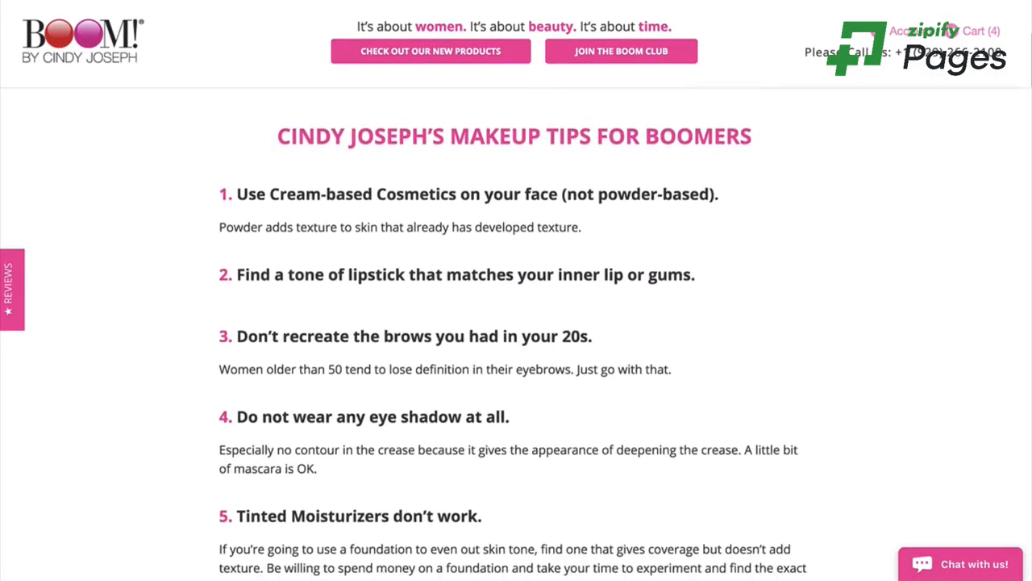
scroll(517, 334, "down", 10)
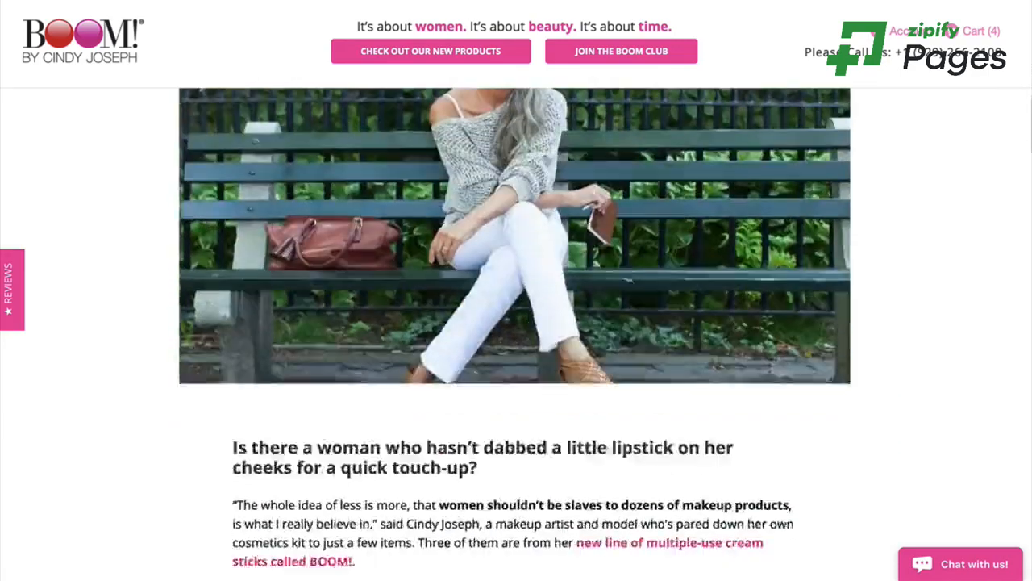
scroll(941, 103, "down", 6)
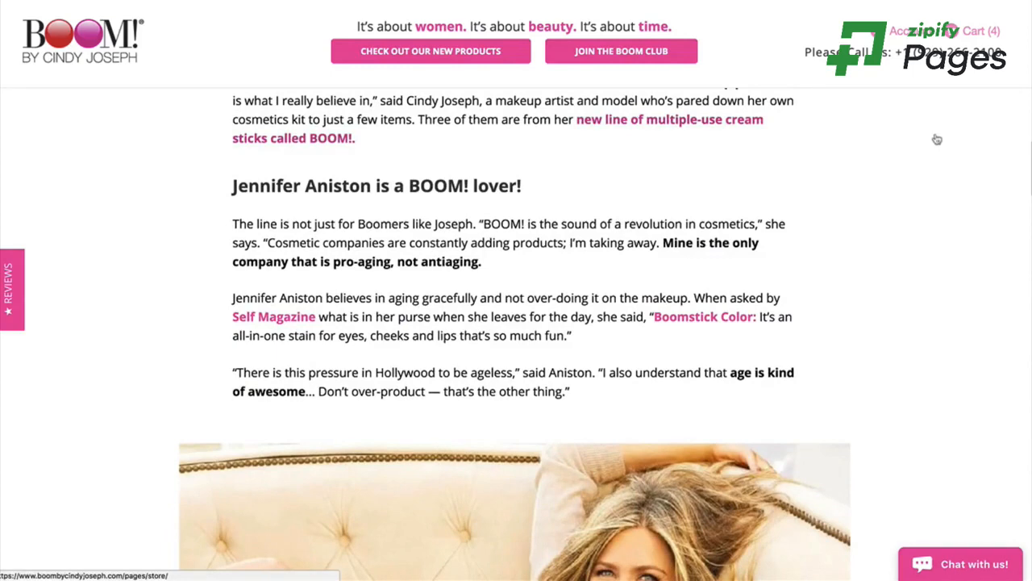
scroll(516, 290, "down", 4)
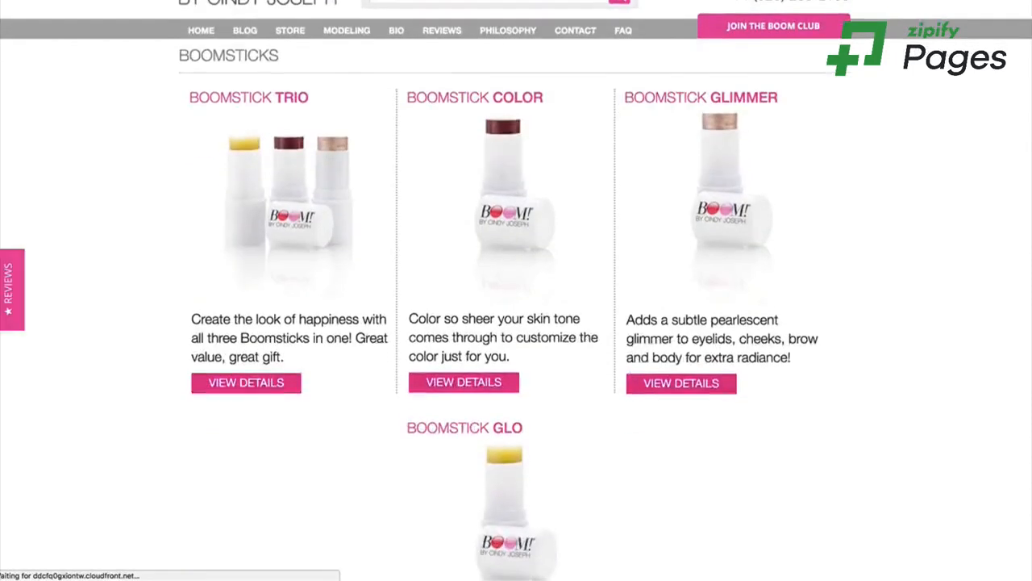
scroll(517, 291, "up", 4)
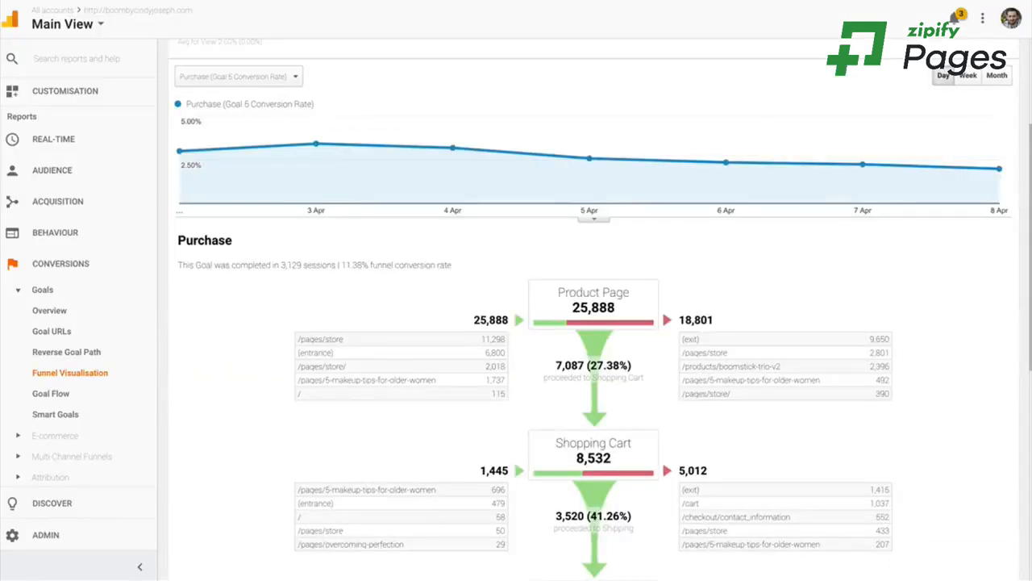
Step: In Google Analytics, switch the Goal Funnel report from the Purchase goal to Goal 9: Makeup Tips Pre-Sell Sale
scroll(597, 323, "down", 6)
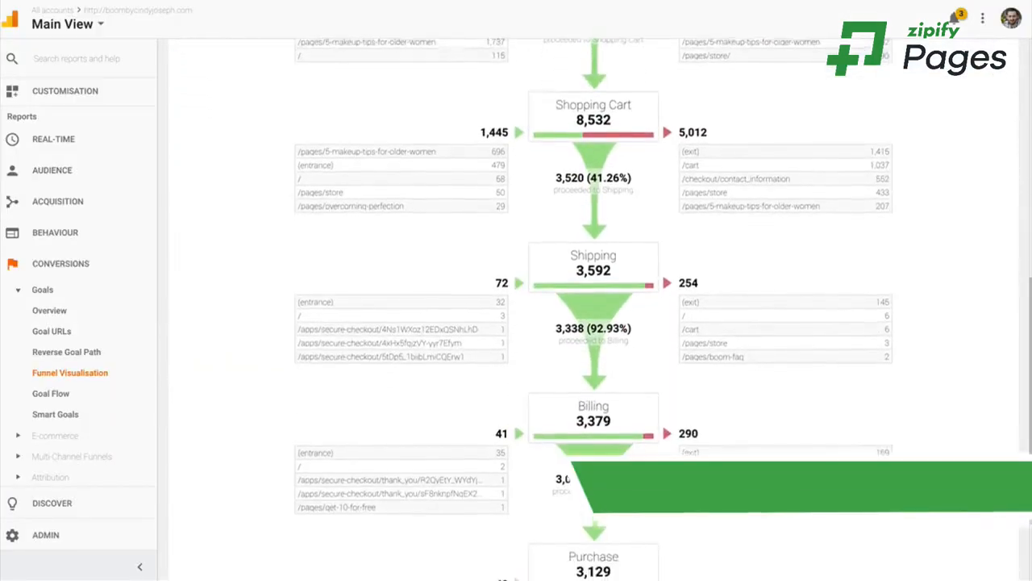
scroll(596, 323, "up", 6)
scroll(985, 222, "up", 2)
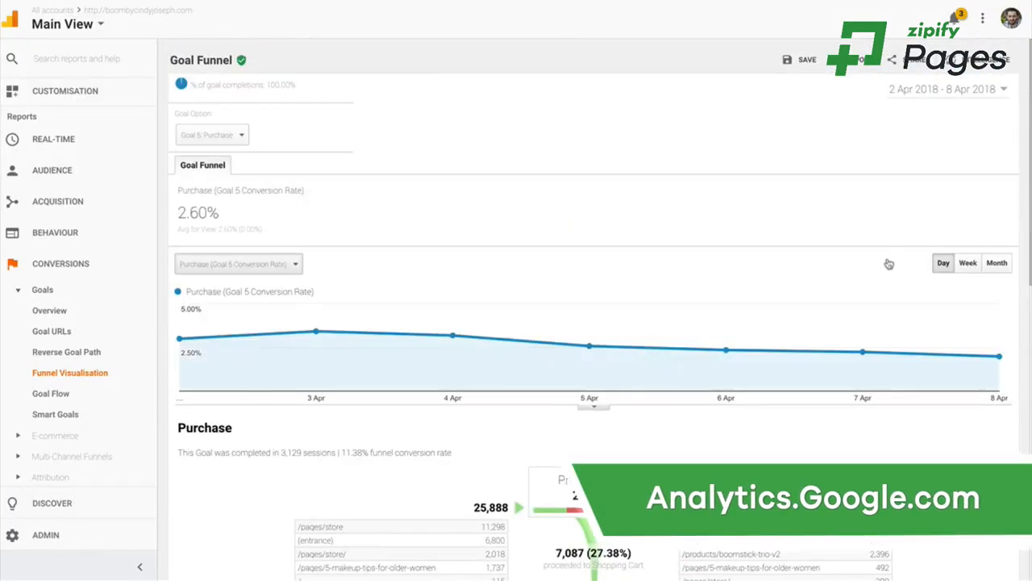
left_click(212, 134)
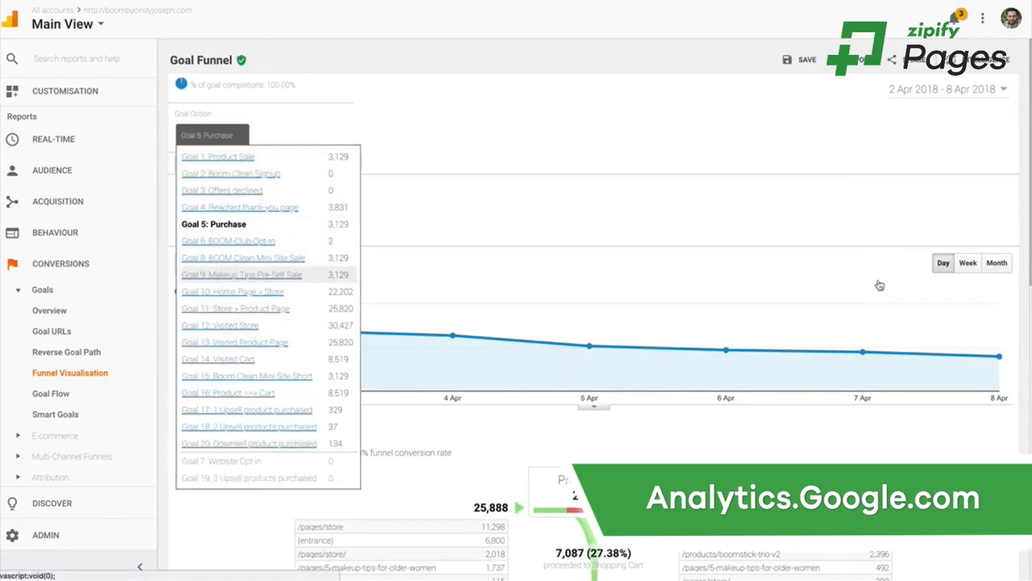
left_click(242, 275)
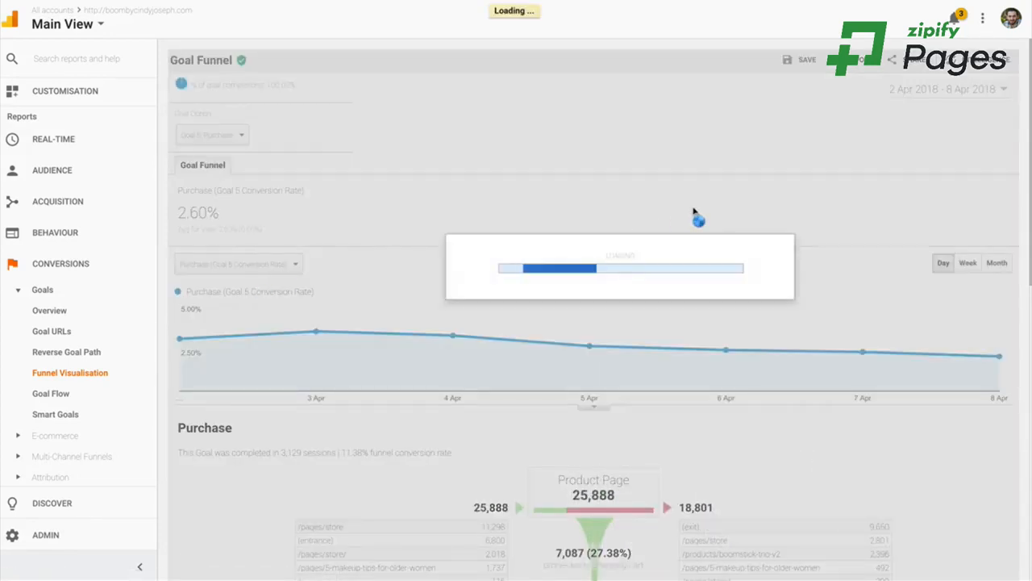
Step: Examine the Makeup Tips Pre-Sell Sale funnel, from the Makeup Pre-Sell Page through the Store Page and Shopping Cart stages
scroll(693, 212, "down", 1)
scroll(693, 212, "down", 2)
scroll(600, 309, "down", 4)
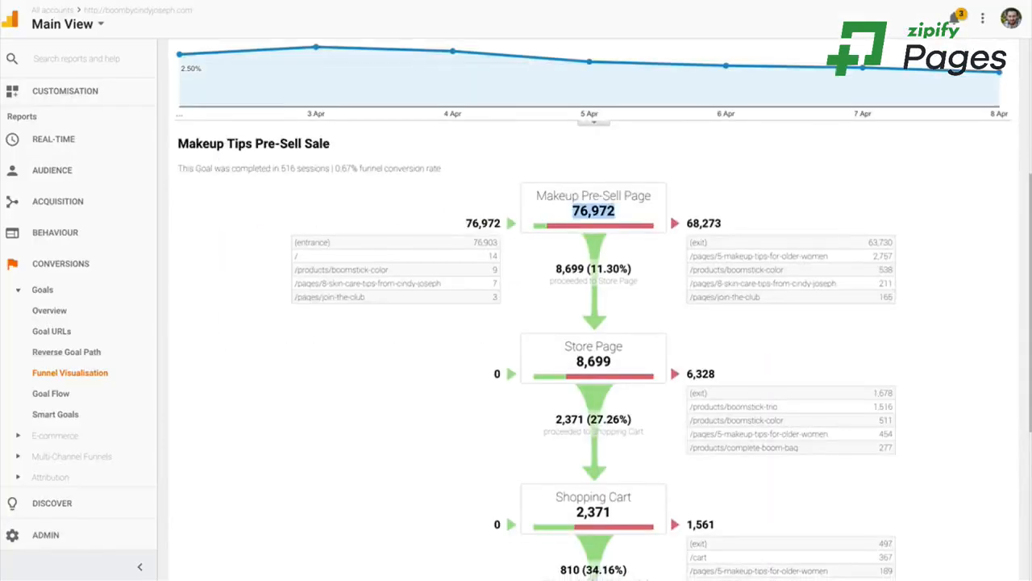
scroll(506, 362, "down", 2)
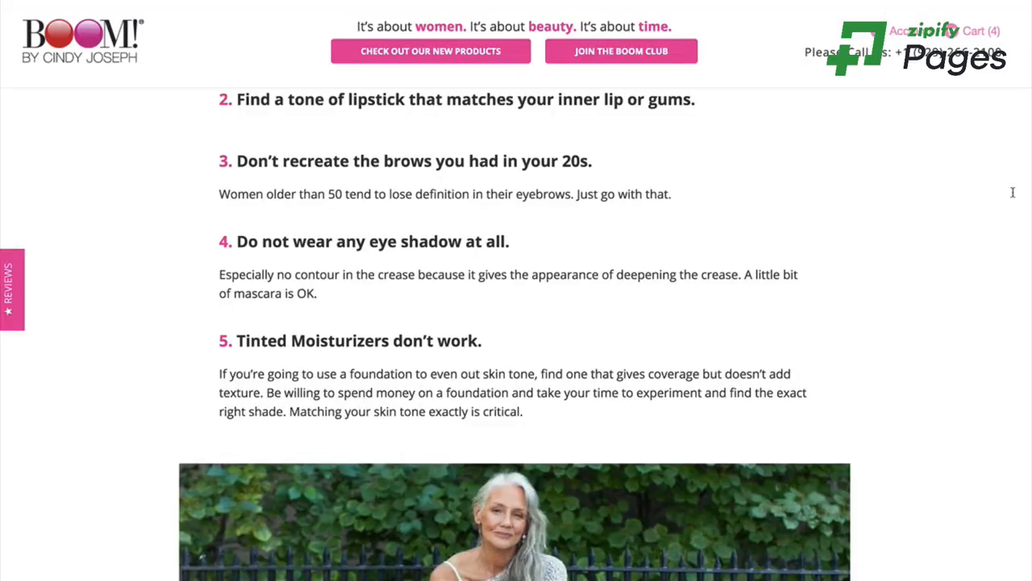
Step: Return to the makeup tips article on the BOOM! website and follow its Check Our New Products link to the store
scroll(1013, 191, "down", 9)
scroll(1012, 192, "down", 2)
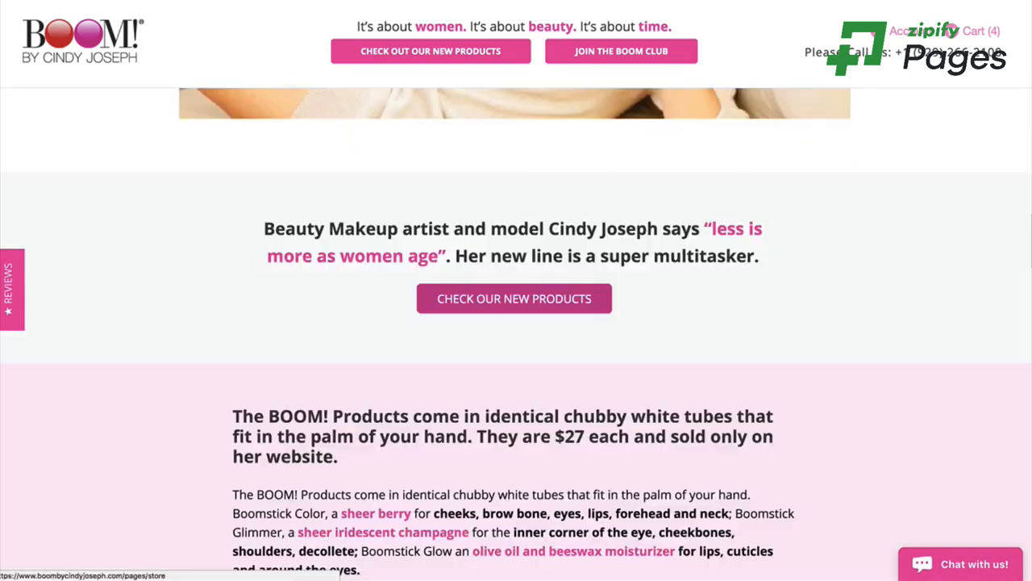
left_click(516, 298)
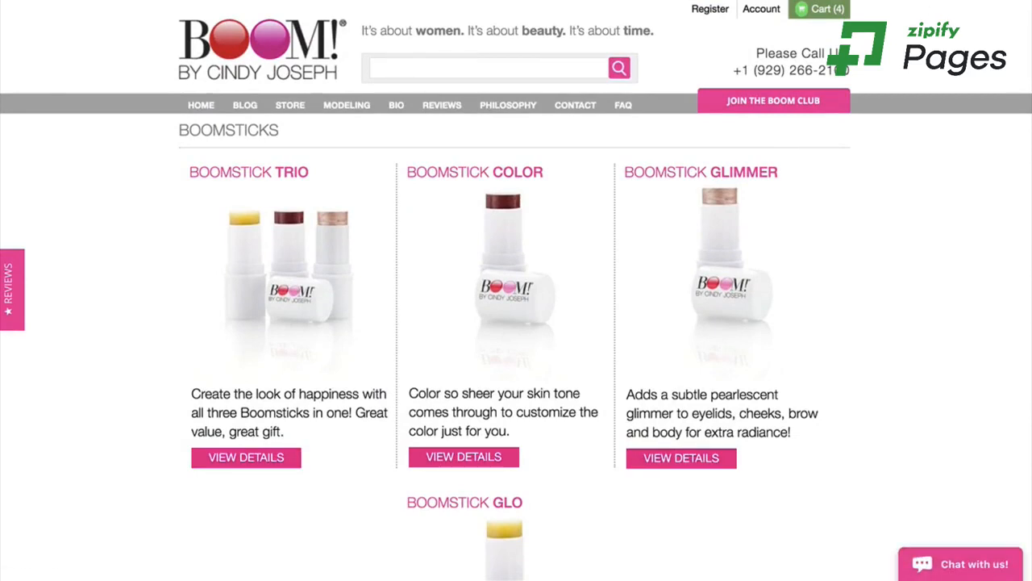
key("BackSpace")
type("pag")
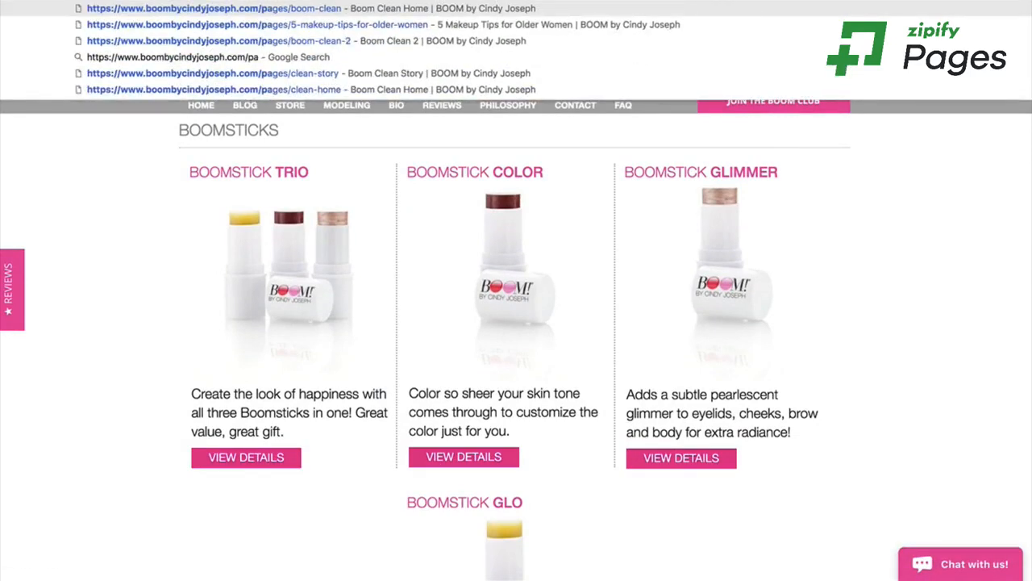
key("Return")
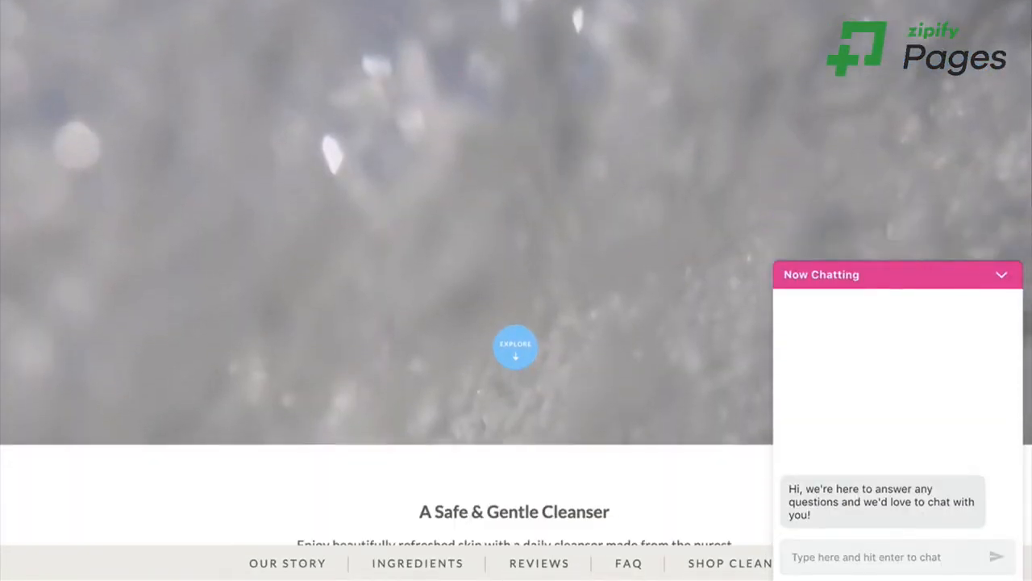
Step: Look over the Boom Clean home page and open its Shop Clean product page
scroll(516, 290, "down", 4)
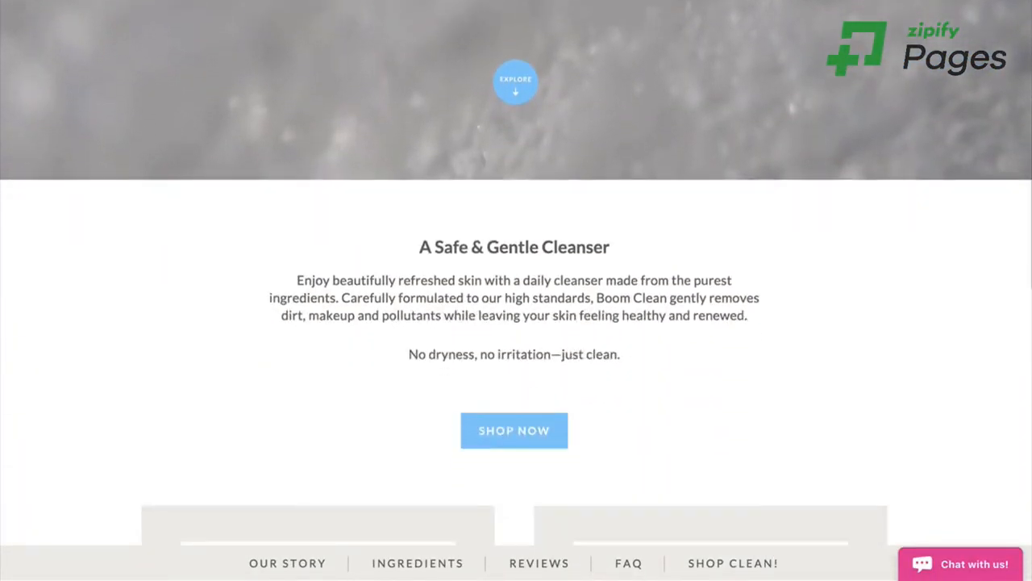
scroll(516, 291, "up", 5)
scroll(516, 291, "down", 12)
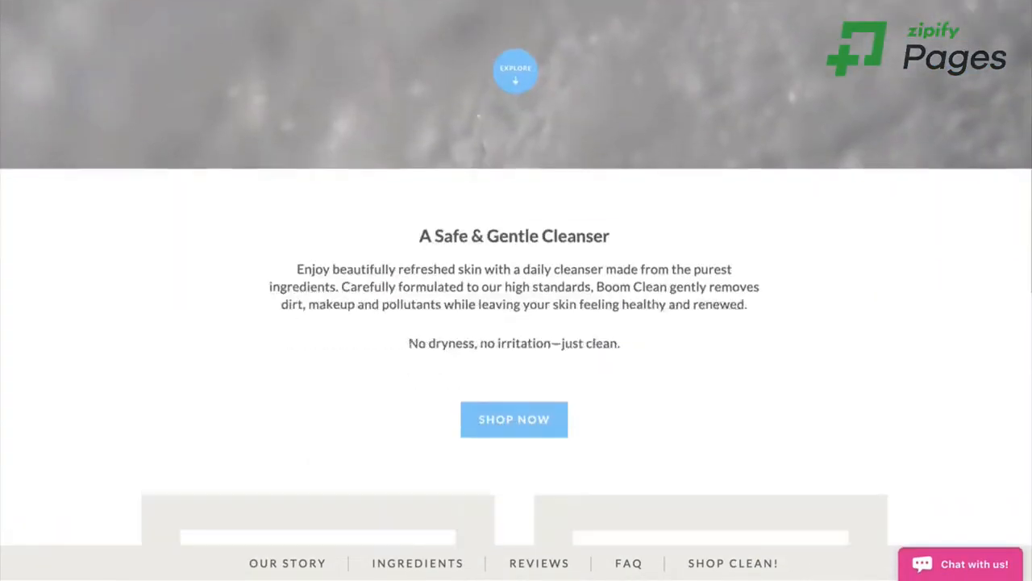
scroll(516, 290, "down", 5)
scroll(516, 290, "up", 12)
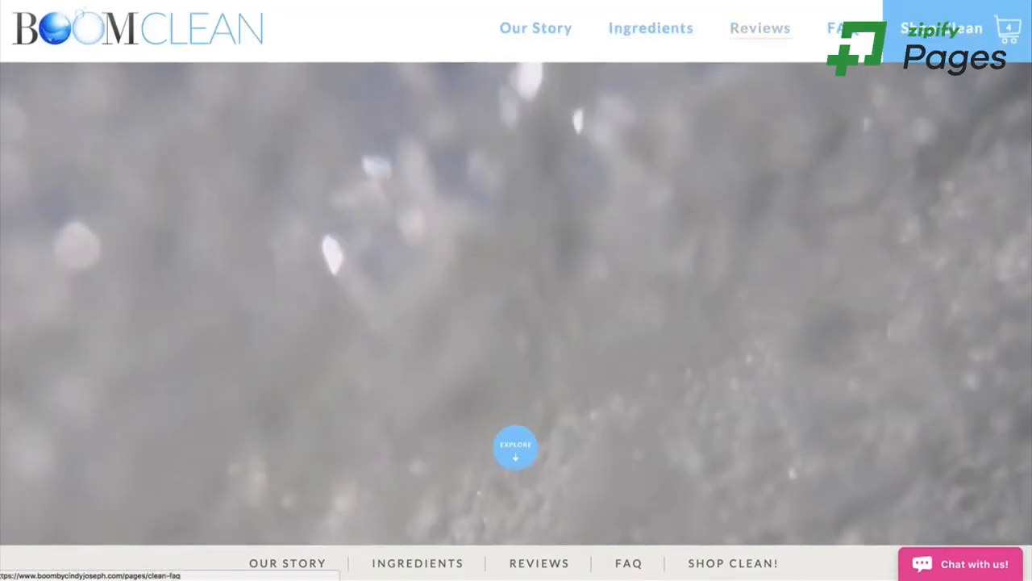
left_click(941, 29)
scroll(516, 290, "down", 3)
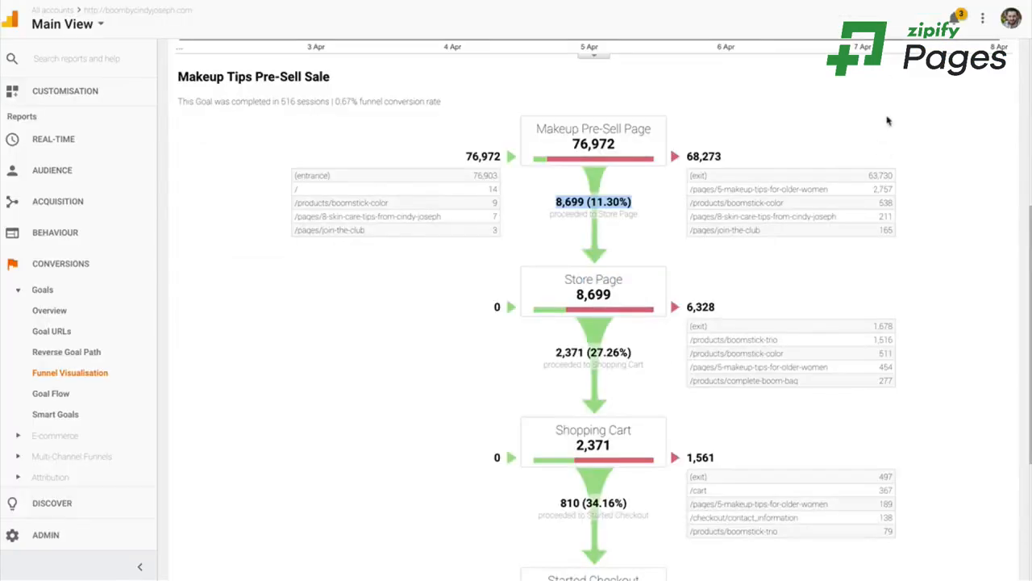
Step: Back in Google Analytics, change the funnel report's goal option to Goal 8: BOOM Clean Mini Site Sale
scroll(887, 120, "up", 5)
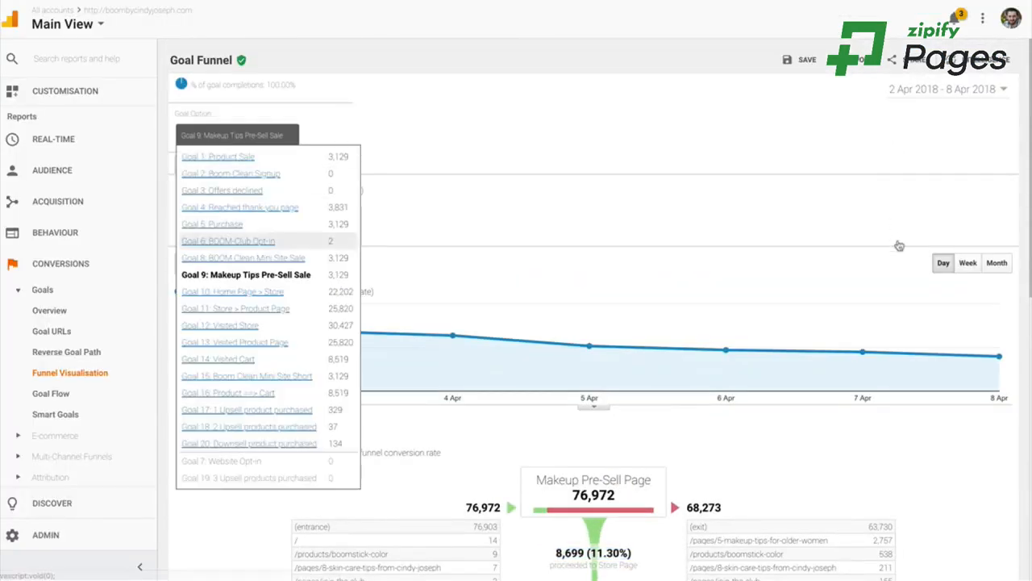
left_click(278, 274)
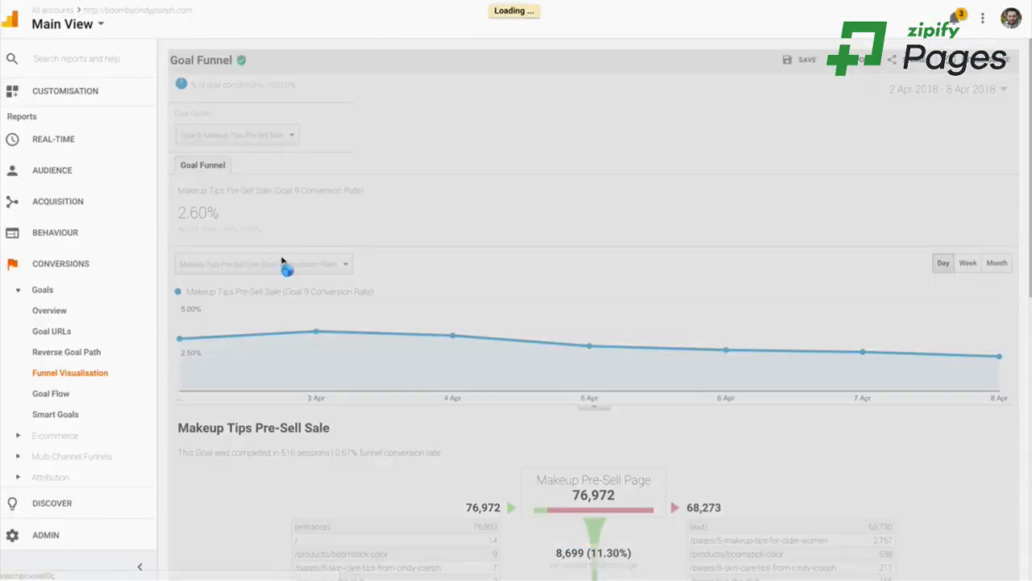
scroll(490, 313, "down", 2)
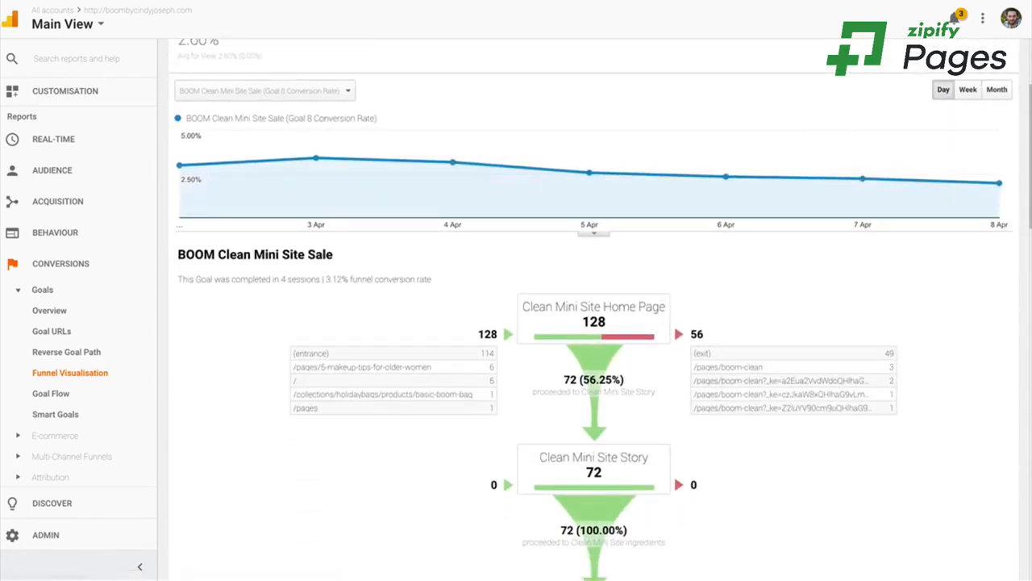
Step: Examine the BOOM Clean Mini Site Sale funnel for 1 Mar 2018 - 8 Apr 2018, from the mini site pages through the Boom Store Page
left_click_drag(674, 473, 645, 548)
scroll(594, 323, "down", 2)
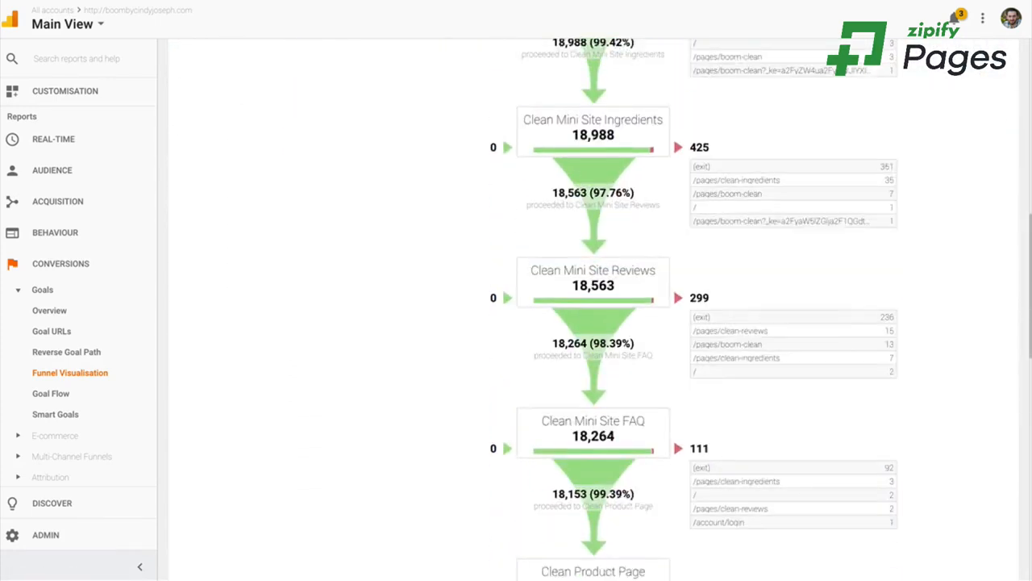
scroll(593, 323, "down", 3)
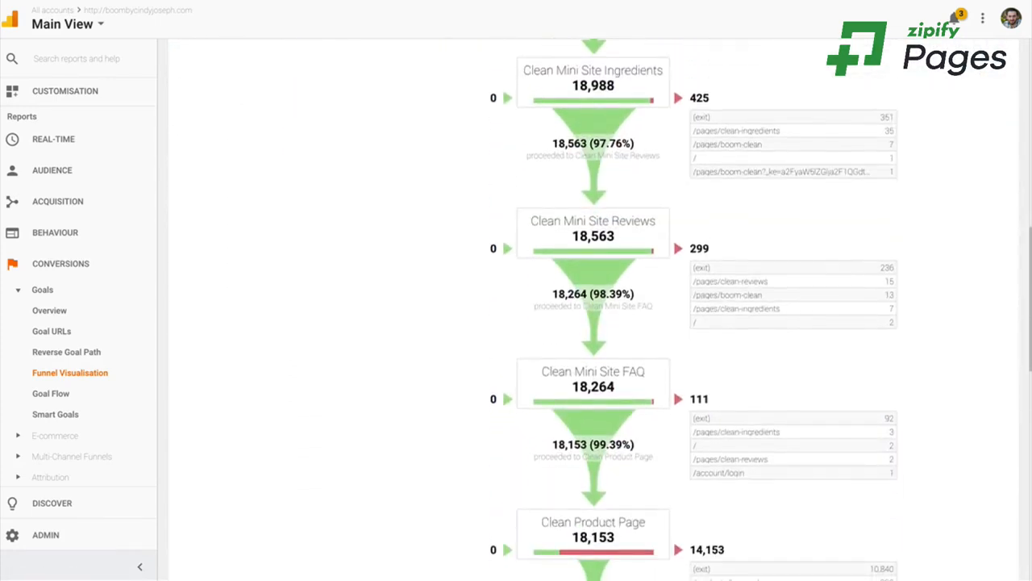
triple_click(593, 325)
scroll(592, 323, "down", 2)
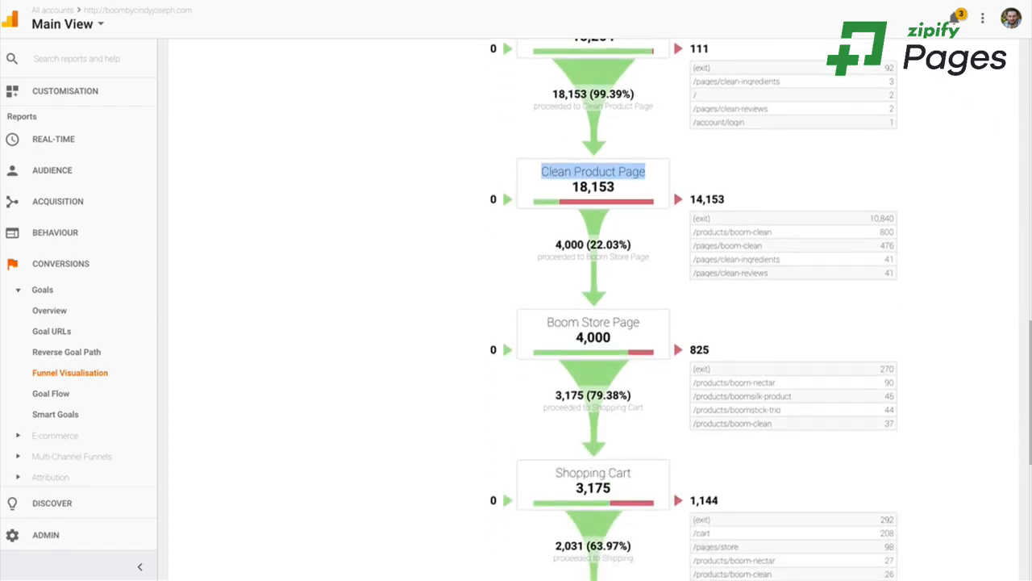
scroll(593, 322, "down", 1)
left_click(593, 323)
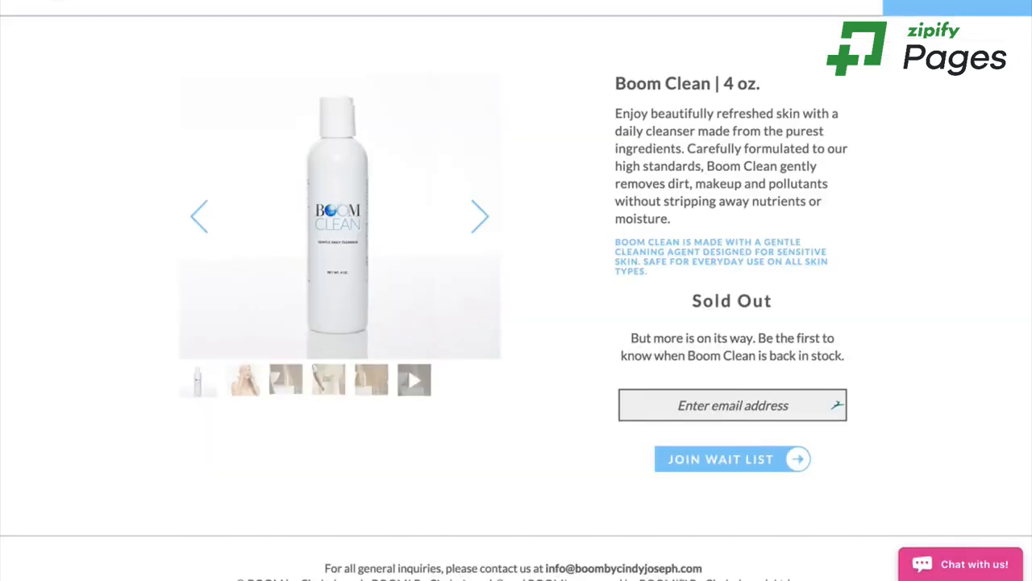
Step: Change the funnel report's goal option to Goal 10: Home Page > Store
scroll(516, 322, "up", 1)
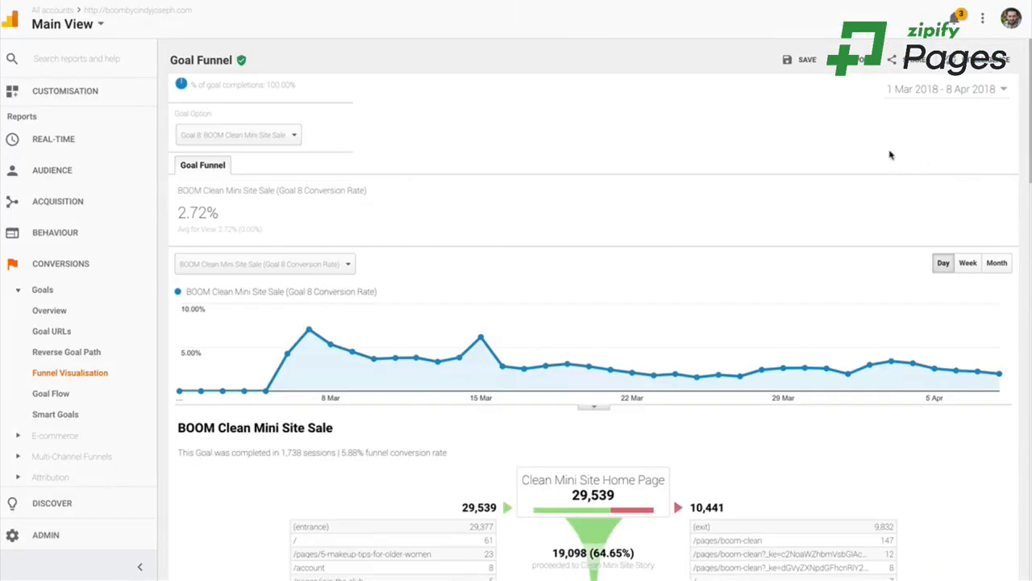
left_click(239, 134)
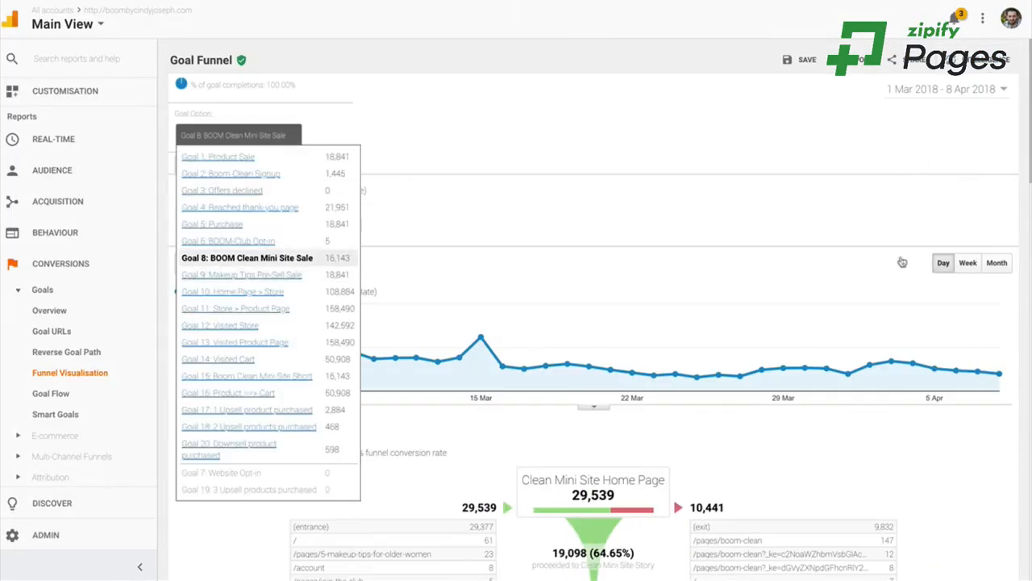
left_click(232, 291)
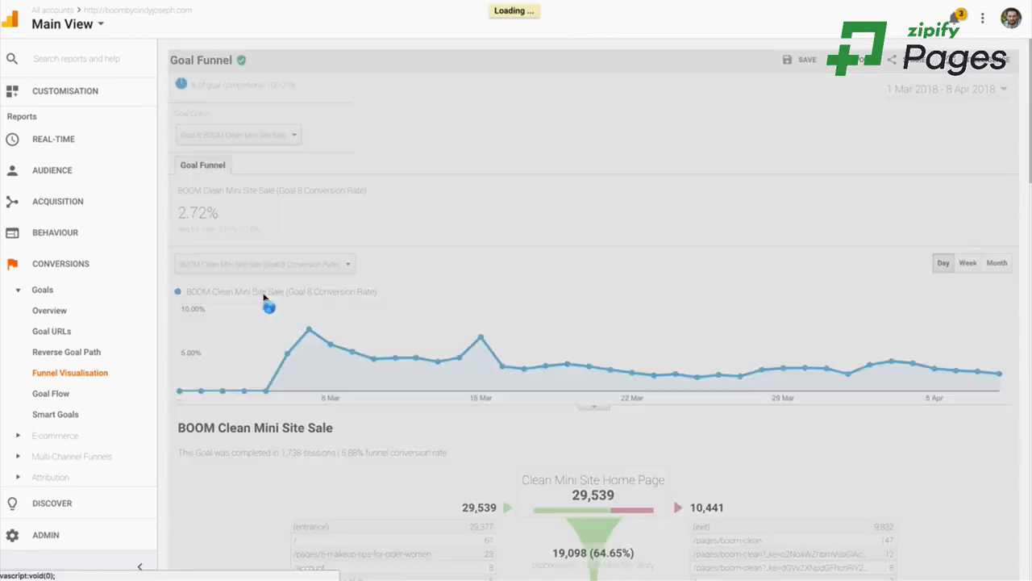
Step: Examine how many visitors proceed from the Home Page stage to the Store stage in the Home Page > Store funnel
scroll(546, 240, "down", 4)
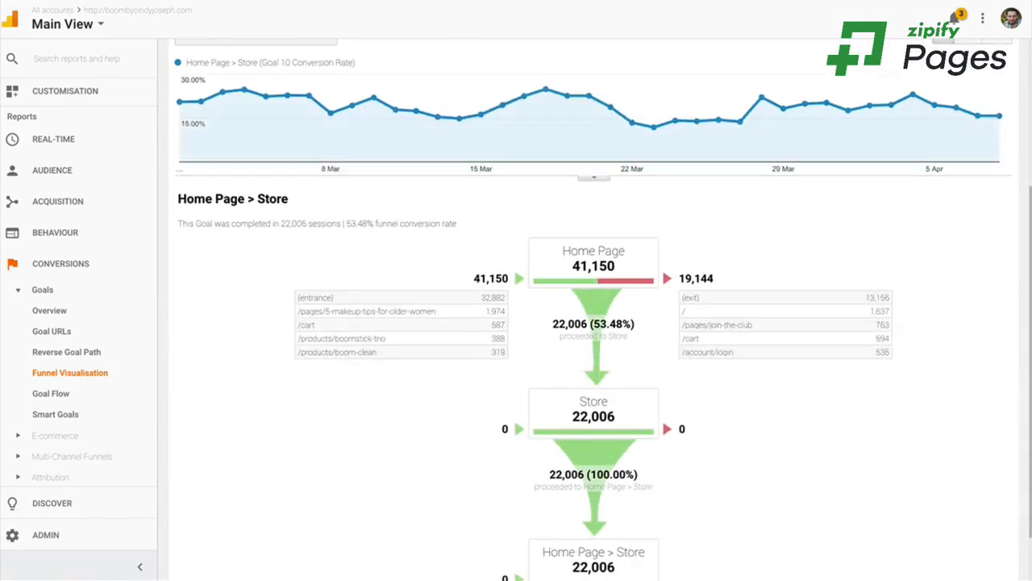
left_click_drag(581, 256, 652, 257)
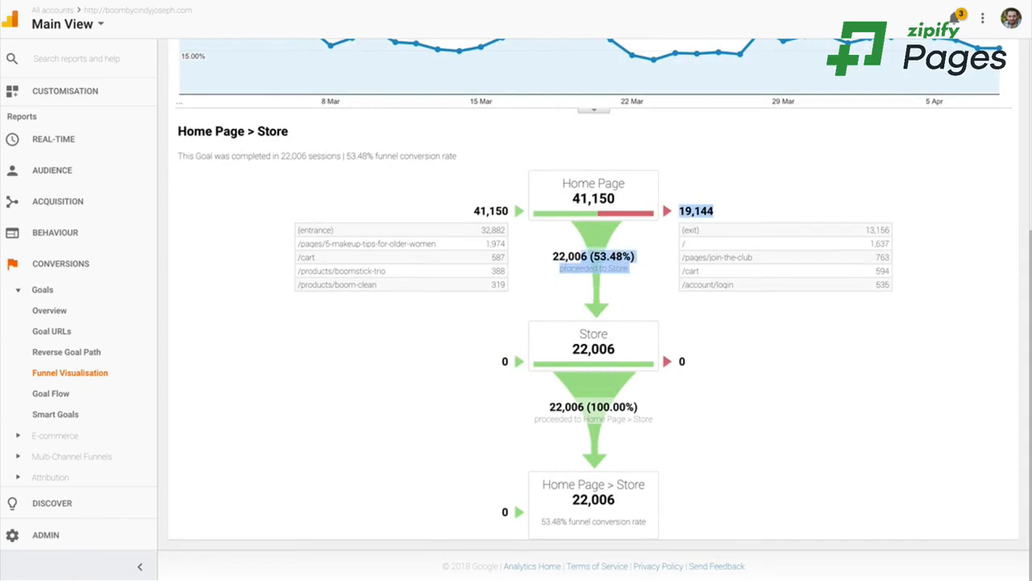
mouse_move(573, 347)
left_mouse_down()
mouse_move(616, 350)
mouse_move(591, 350)
left_mouse_up()
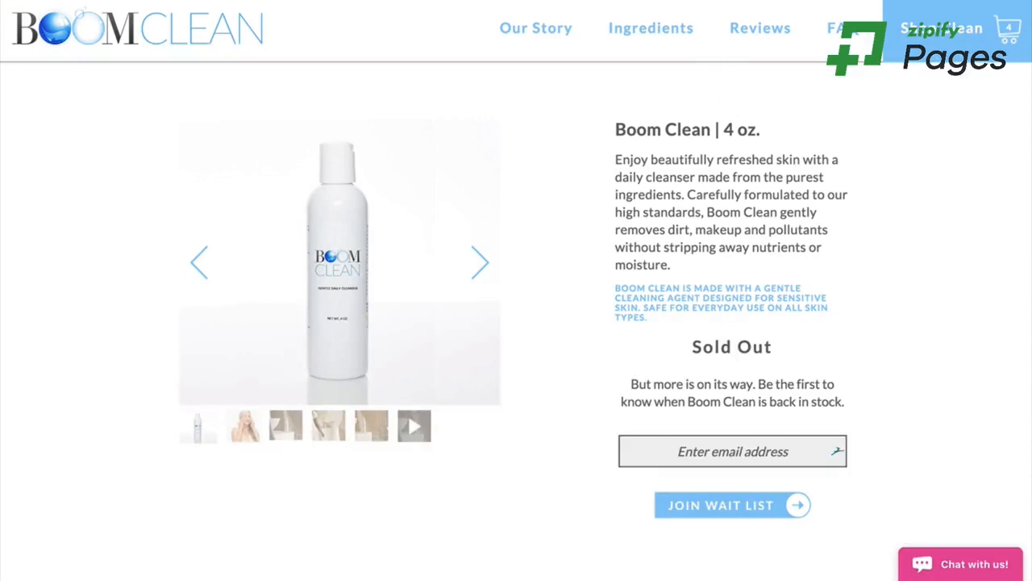
key("BackSpace")
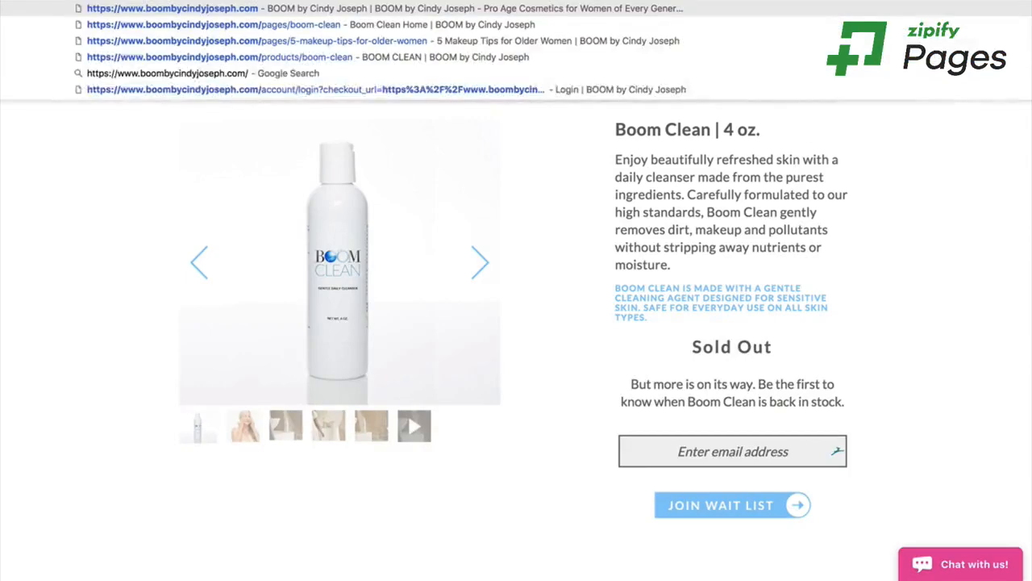
key("Return")
scroll(516, 290, "down", 1)
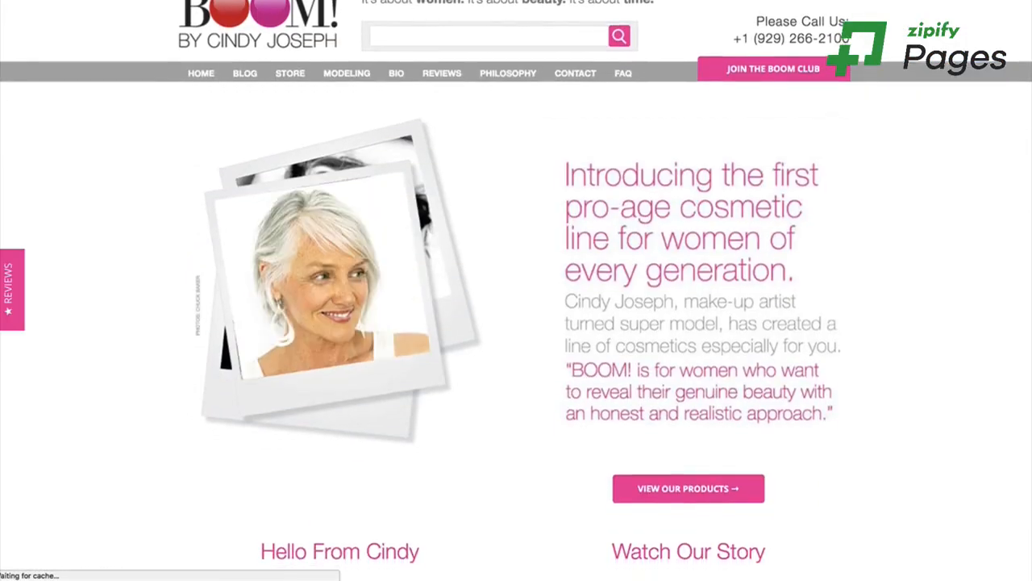
scroll(516, 290, "up", 1)
scroll(516, 290, "down", 1)
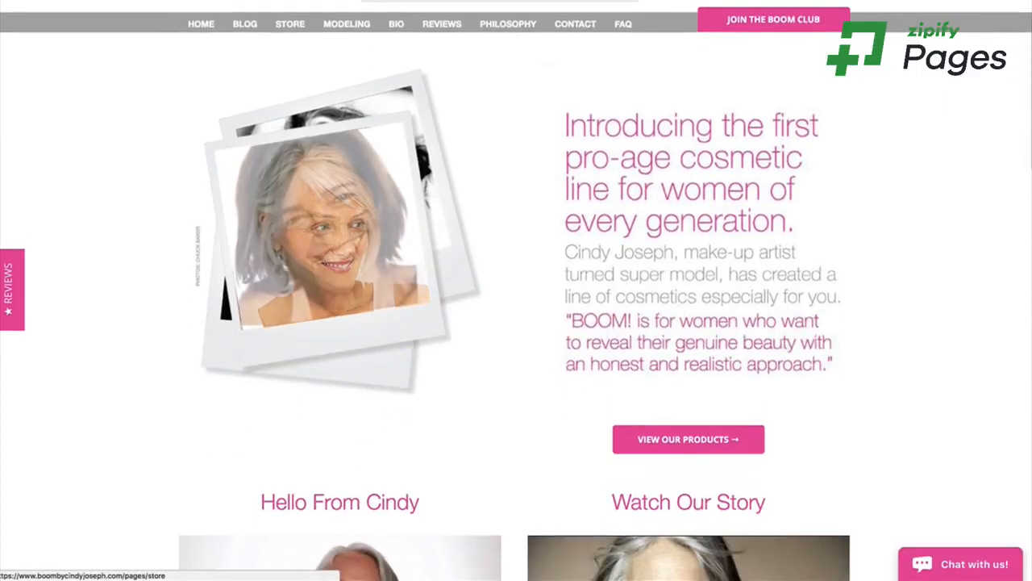
Step: Examine the home page's videos, testimonials, View Our Products links and customer photo gallery
scroll(691, 438, "down", 7)
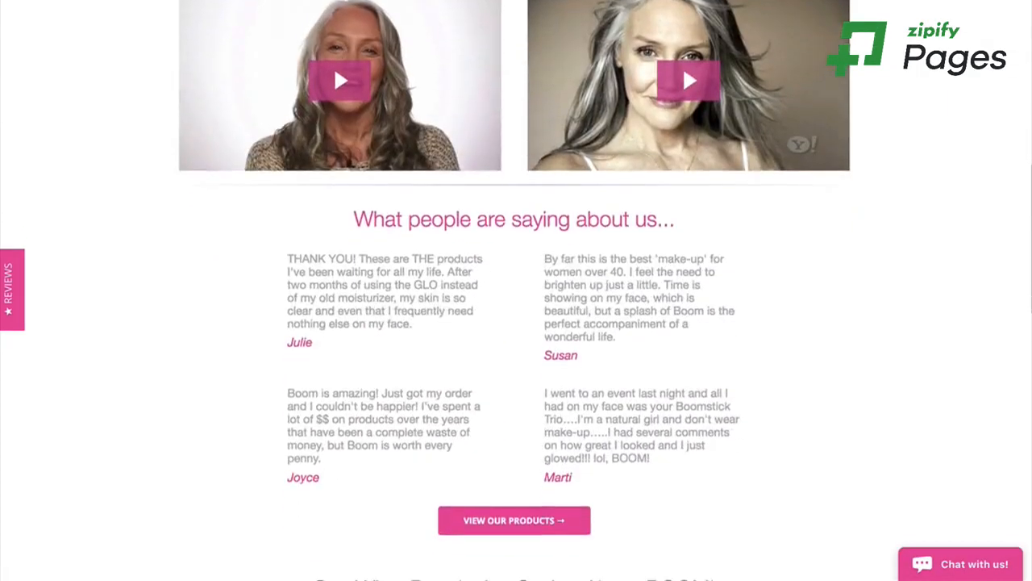
scroll(516, 322, "down", 2)
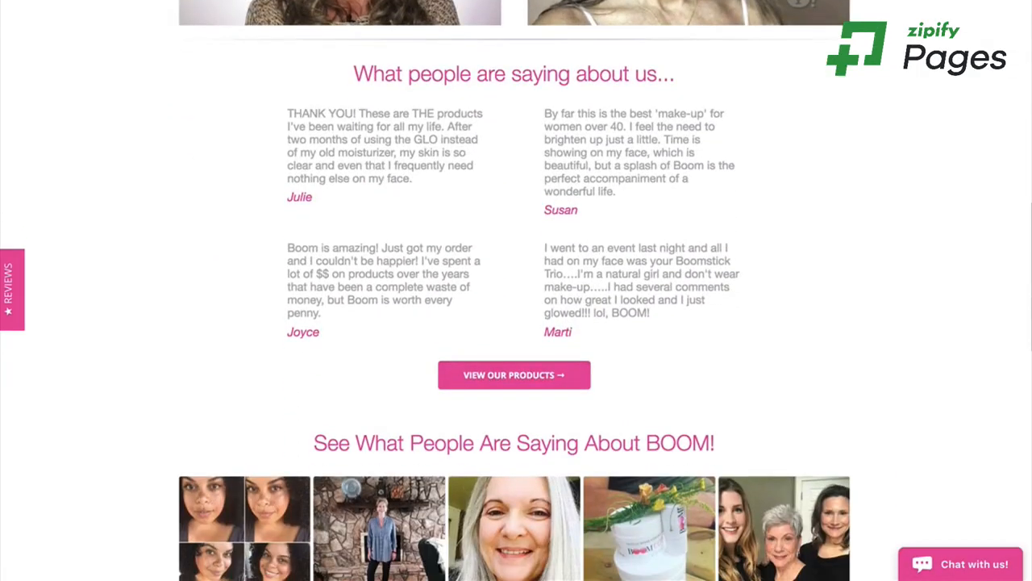
scroll(516, 322, "up", 8)
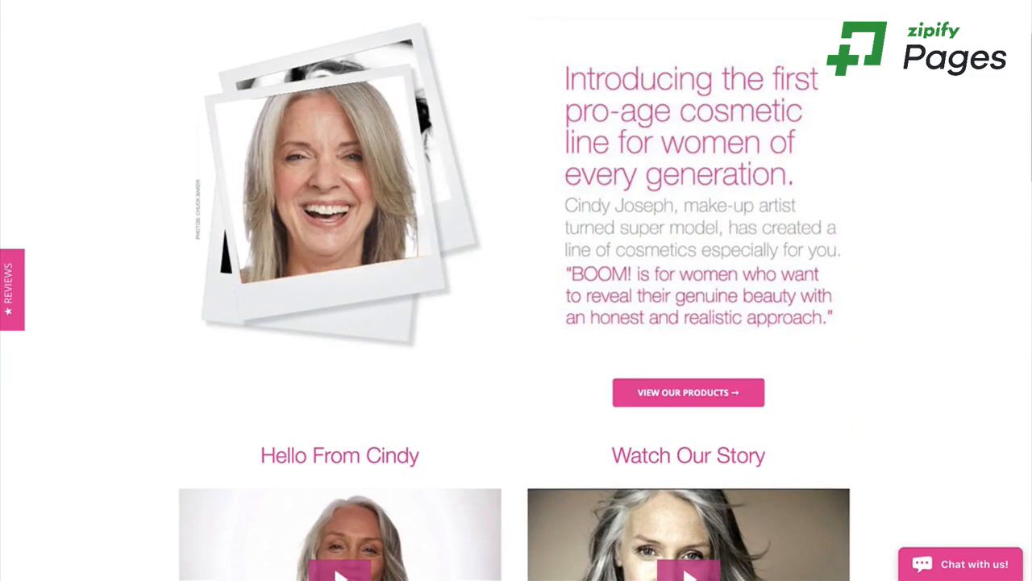
scroll(974, 181, "up", 2)
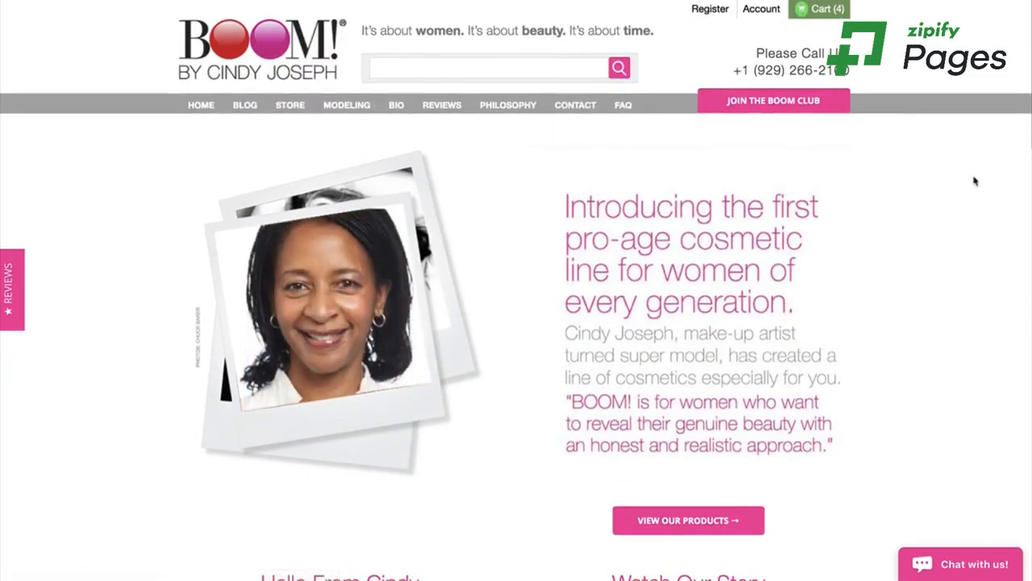
scroll(975, 181, "down", 2)
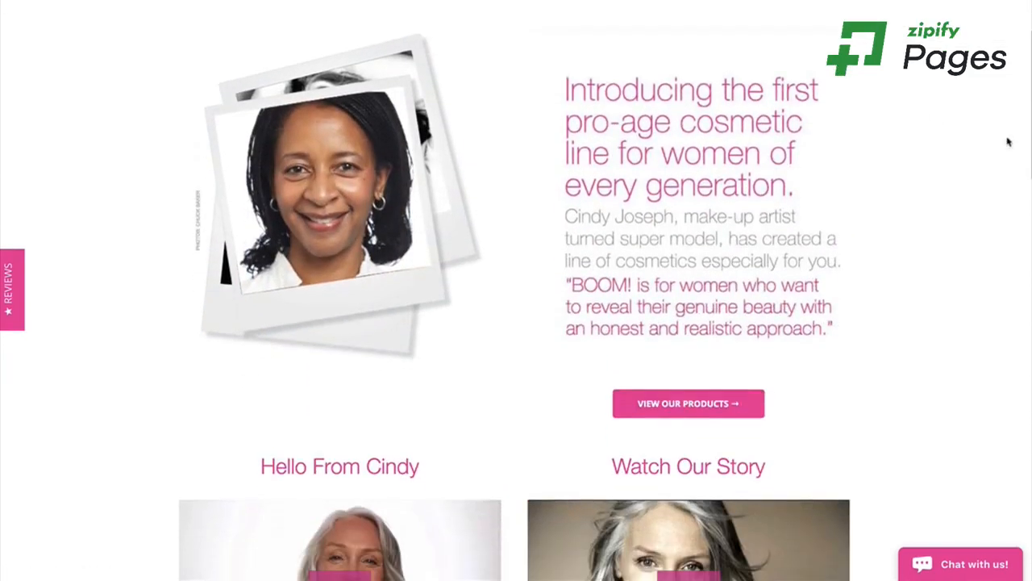
scroll(451, 341, "down", 1)
scroll(334, 506, "down", 9)
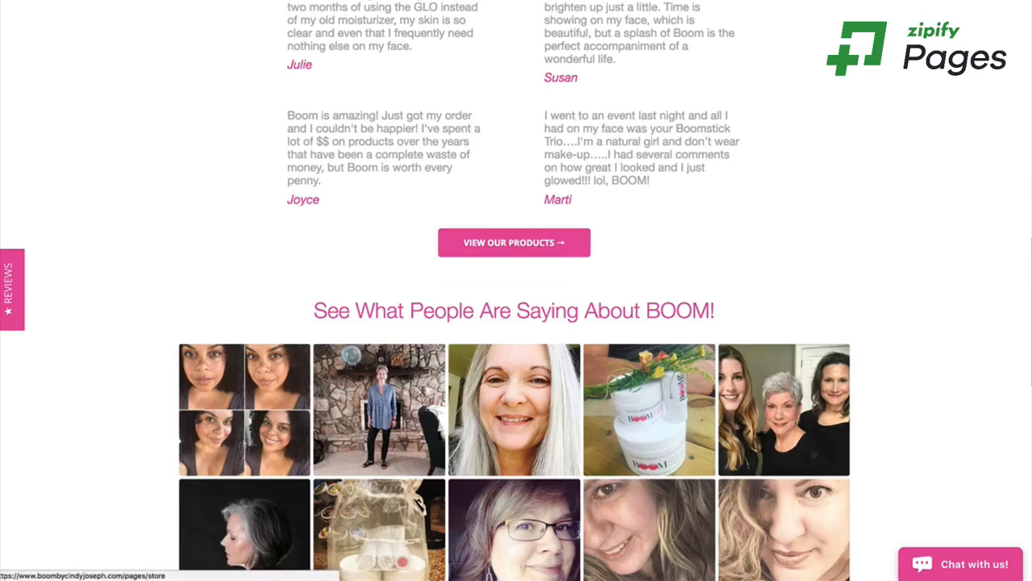
scroll(821, 12, "up", 3)
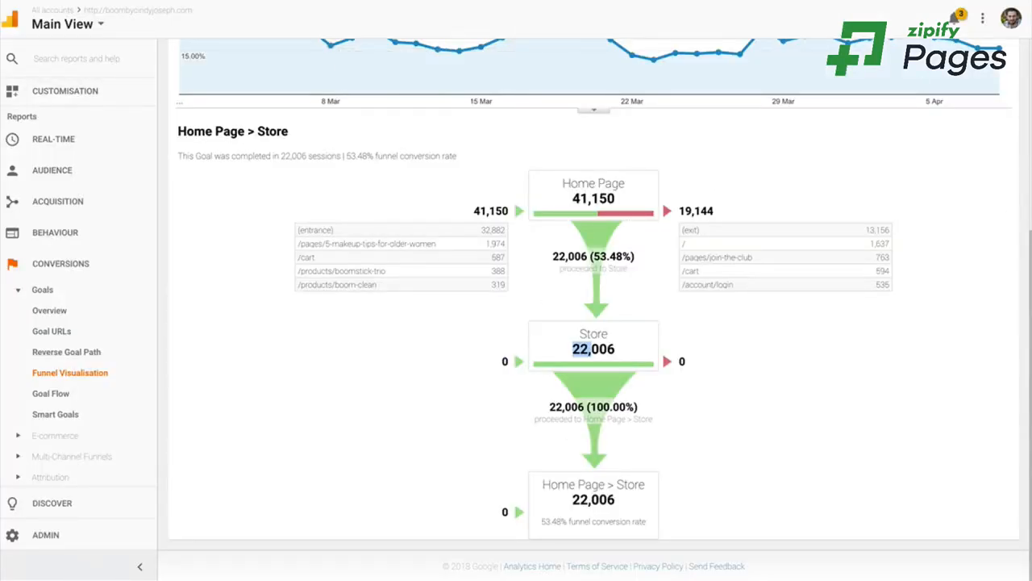
Step: Review the Home Page > Store funnel in Google Analytics and the Google Analytics section of Shopify's Online Store preferences
scroll(594, 322, "up", 3)
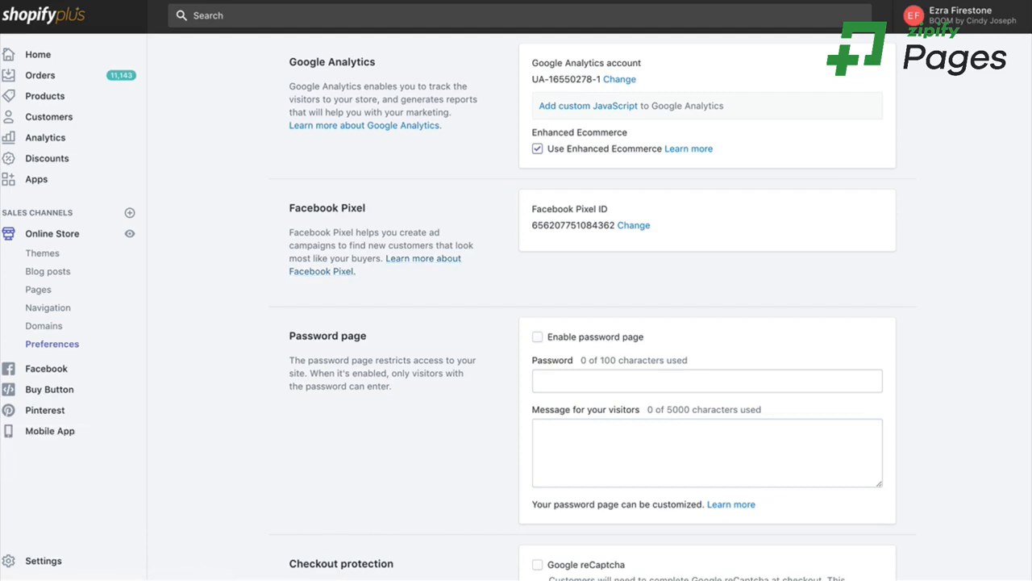
scroll(593, 322, "up", 1)
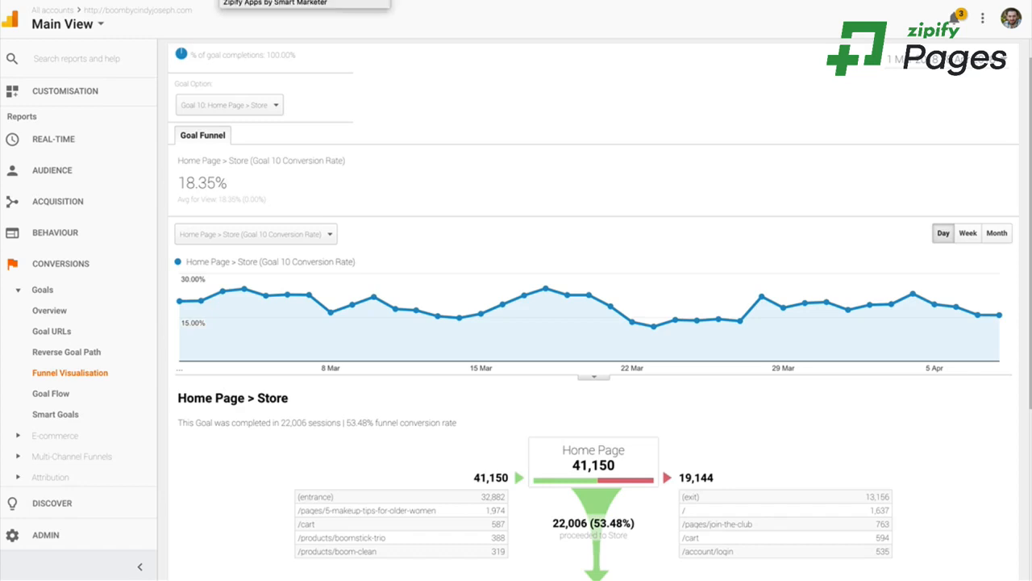
scroll(439, 294, "down", 3)
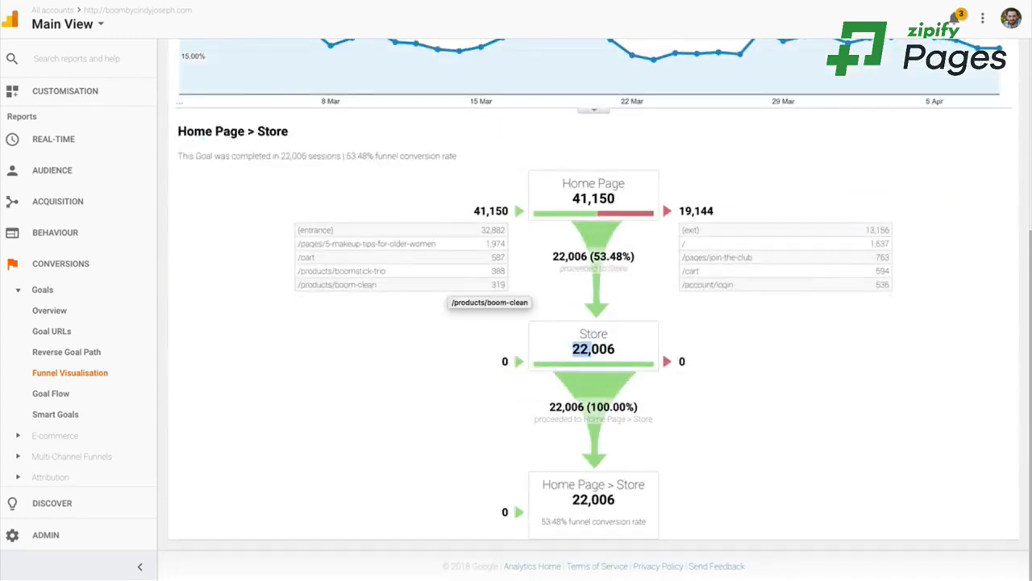
Step: Change the funnel report's goal option to Goal 5: Purchase
scroll(1011, 176, "up", 4)
left_click(229, 135)
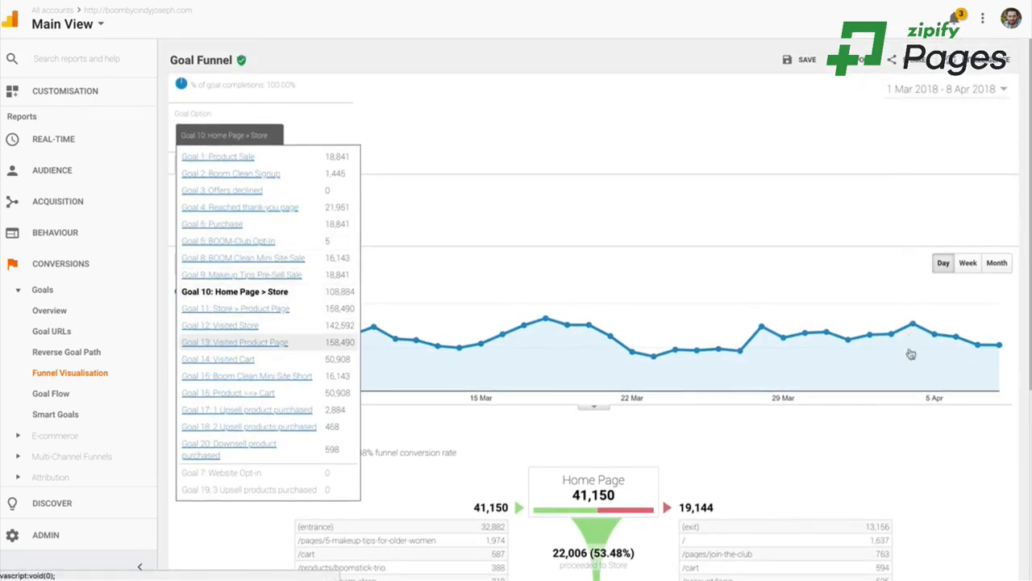
left_click(228, 231)
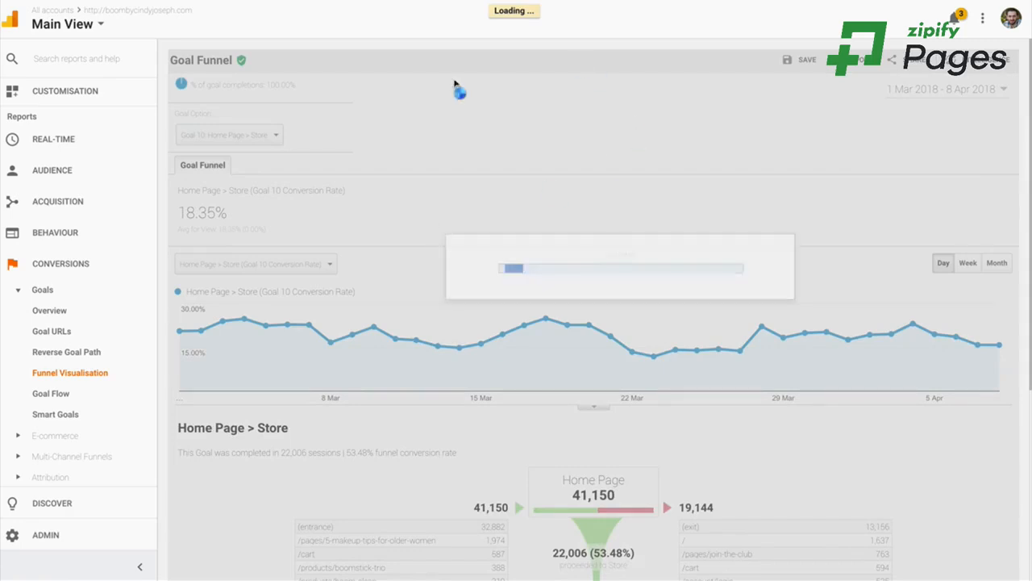
Step: Examine the Purchase funnel's stages from Product Page through Shopping Cart, Shipping and Billing to Purchase
scroll(587, 161, "down", 5)
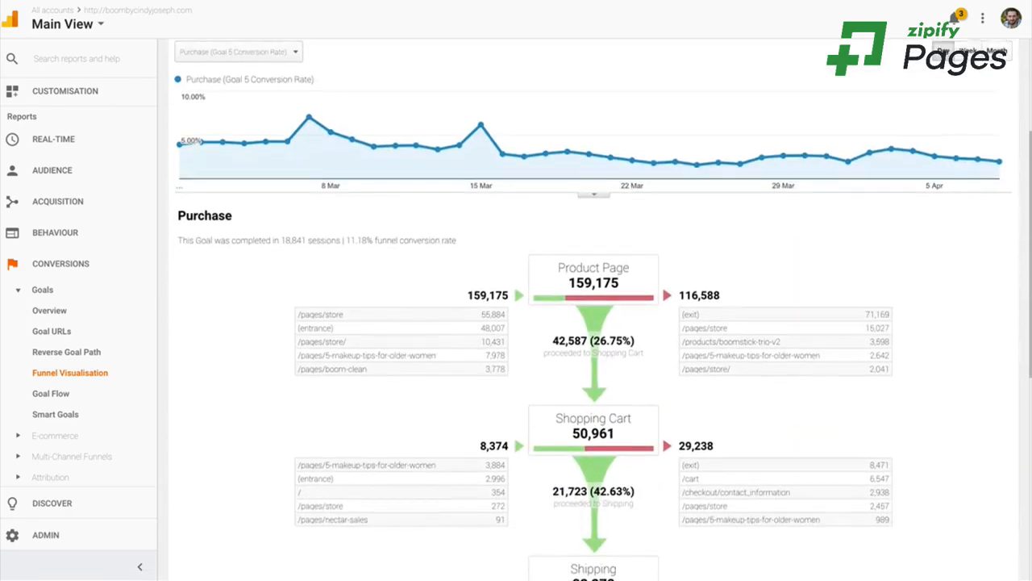
scroll(593, 310, "down", 4)
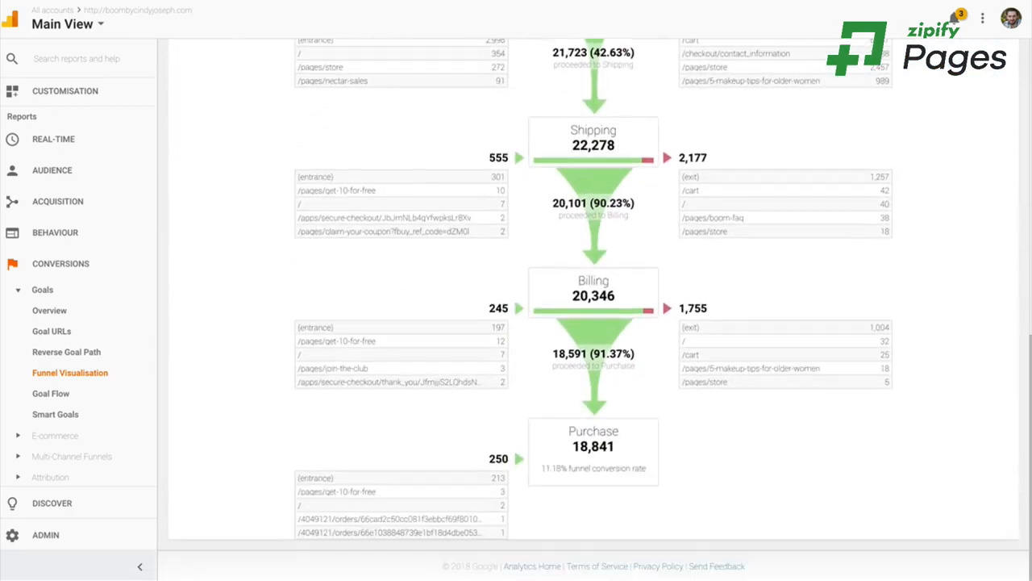
left_click_drag(568, 429, 663, 424)
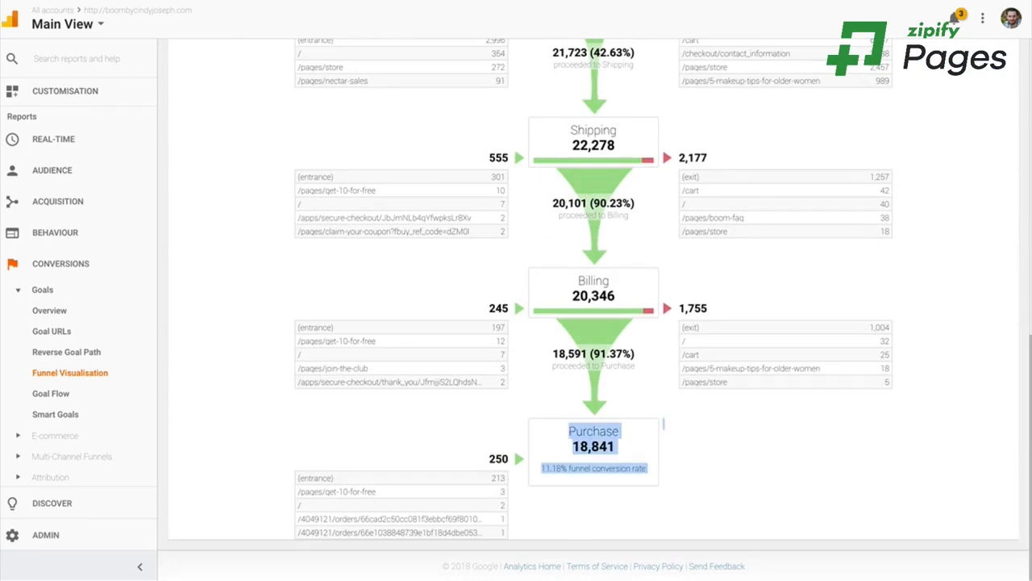
scroll(664, 424, "up", 4)
triple_click(593, 141)
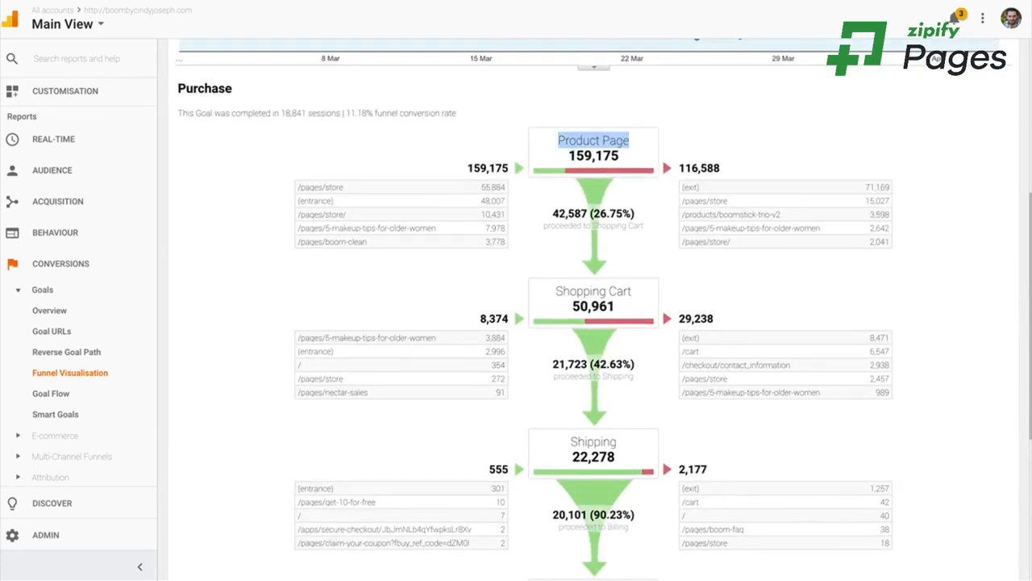
left_click_drag(563, 291, 606, 291)
scroll(606, 291, "down", 1)
scroll(594, 309, "down", 3)
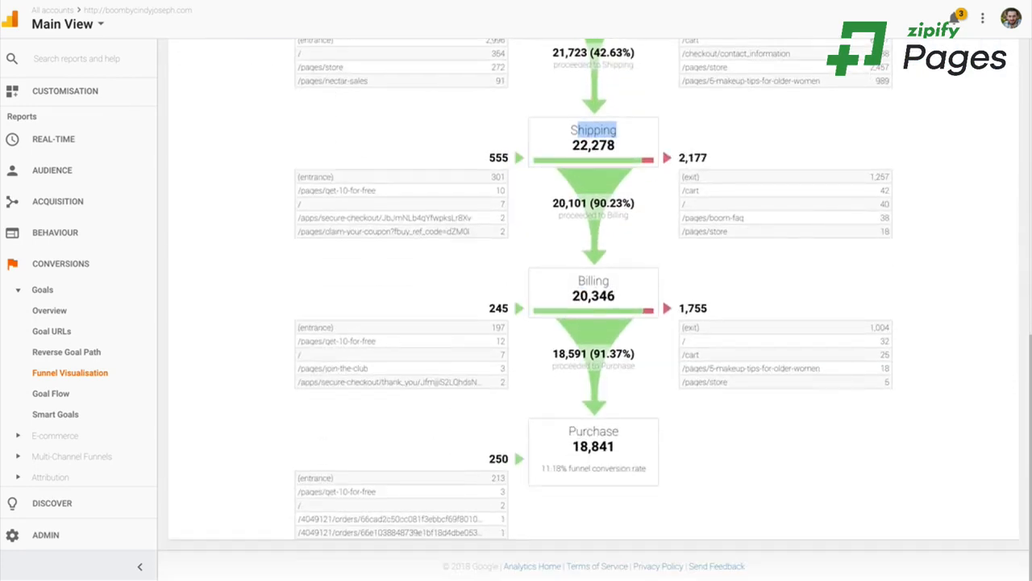
Step: Return to the start of the Purchase funnel report and expand the E-commerce reports under Conversions
scroll(940, 176, "up", 7)
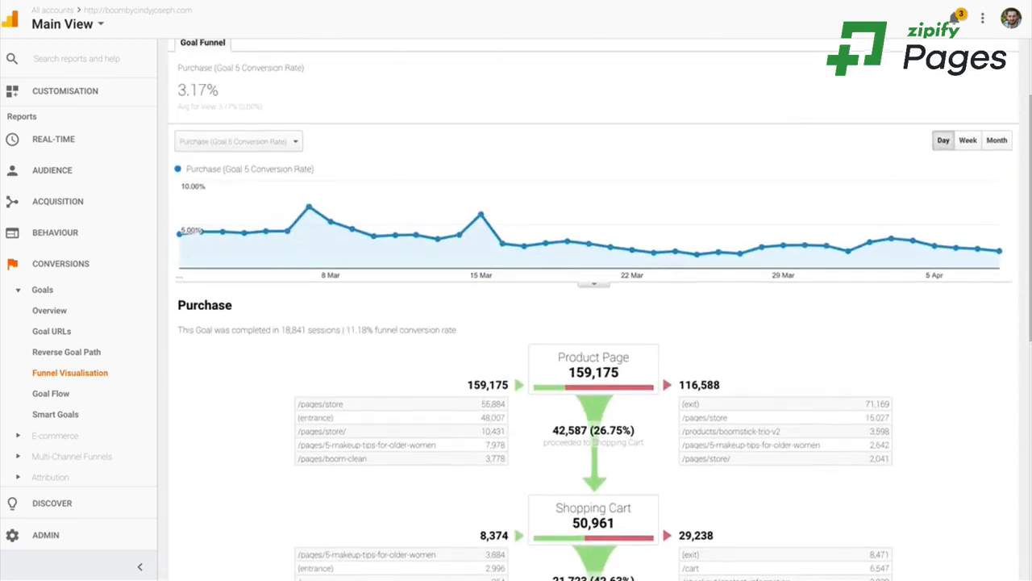
scroll(863, 48, "up", 1)
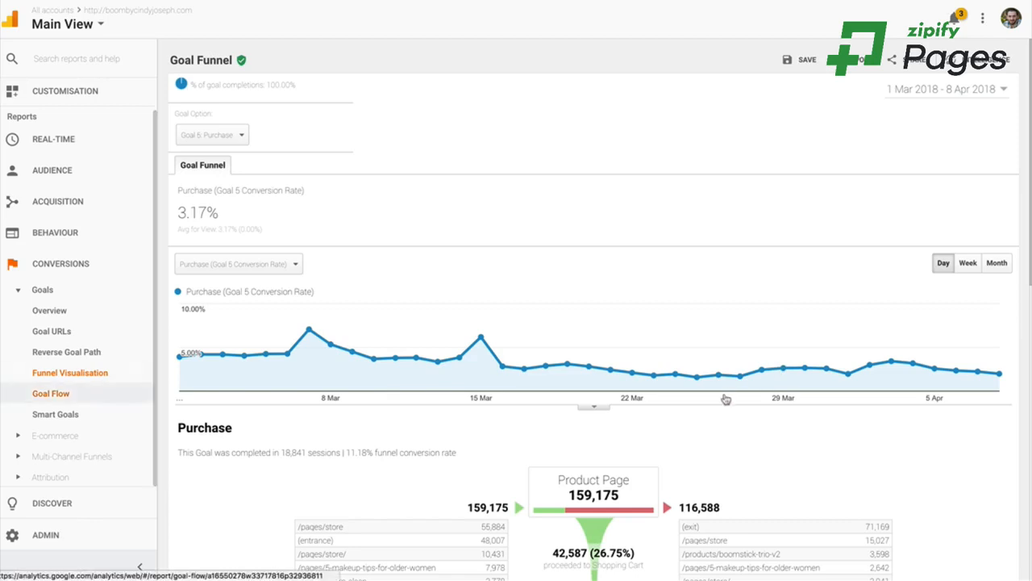
left_click(54, 436)
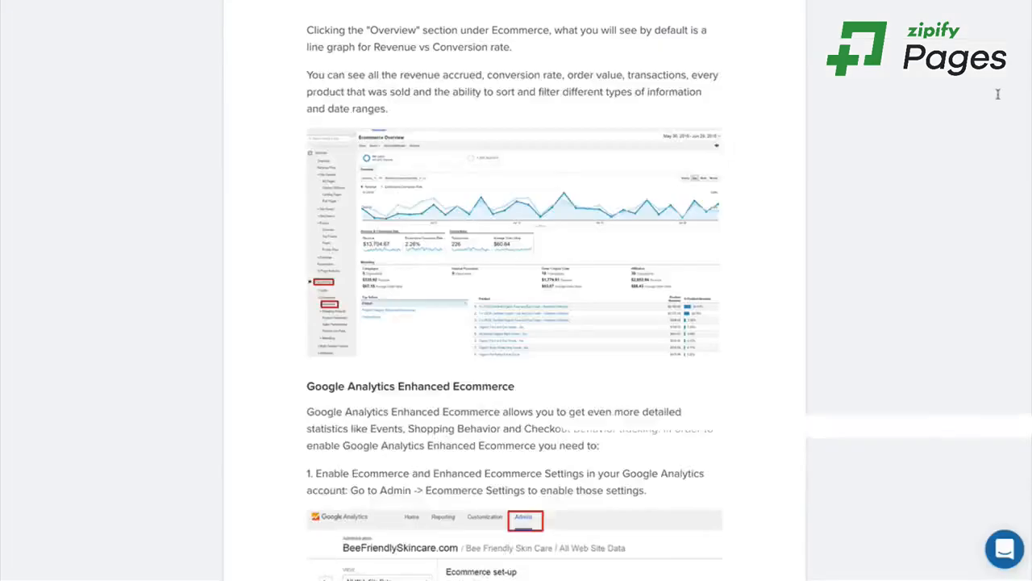
Step: Switch to Zipify's help article "OneClickUpsell: Working With Google Analytics & Enhanced Ecommerce" and view its title and video
scroll(997, 94, "up", 5)
scroll(998, 95, "up", 10)
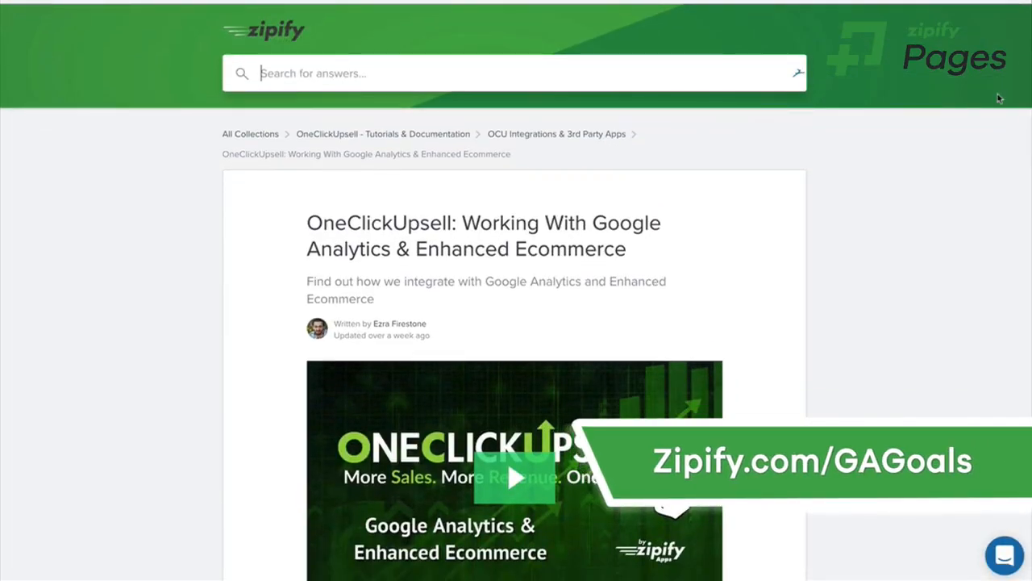
scroll(998, 98, "down", 1)
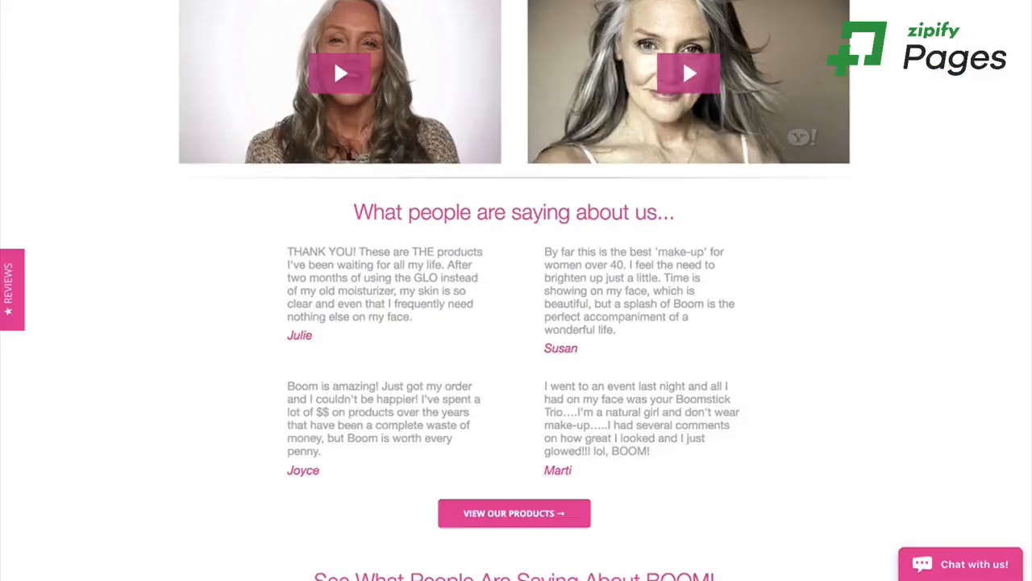
Step: Switch to the BOOM! home page and open the shopping cart
scroll(682, 81, "up", 10)
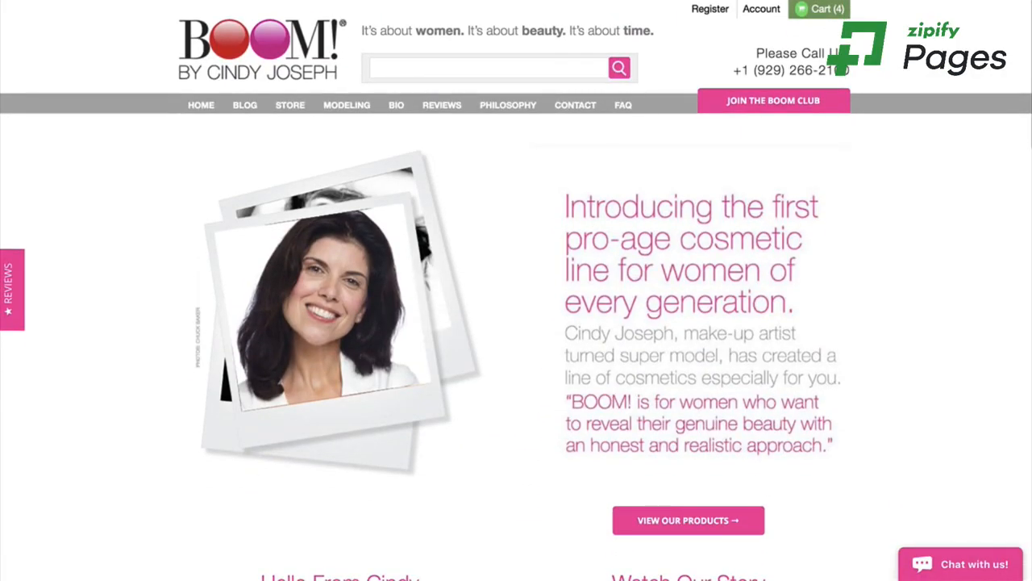
left_click(821, 9)
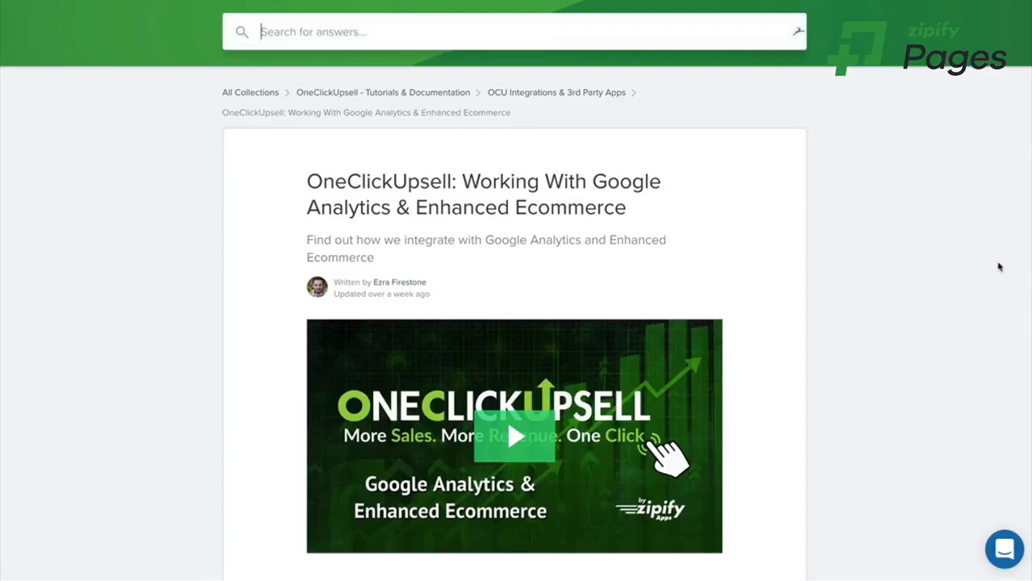
Step: Back in Zipify's help article, look through the basic statistics, Ecommerce reports and Google Analytics Enhanced Ecommerce setup sections
scroll(998, 267, "down", 2)
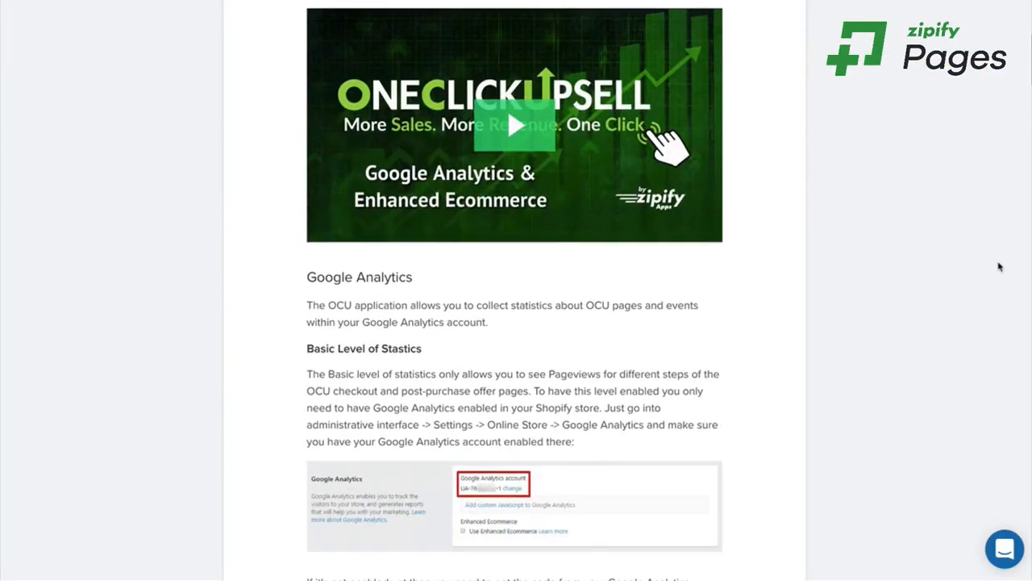
scroll(998, 265, "up", 4)
scroll(998, 252, "down", 4)
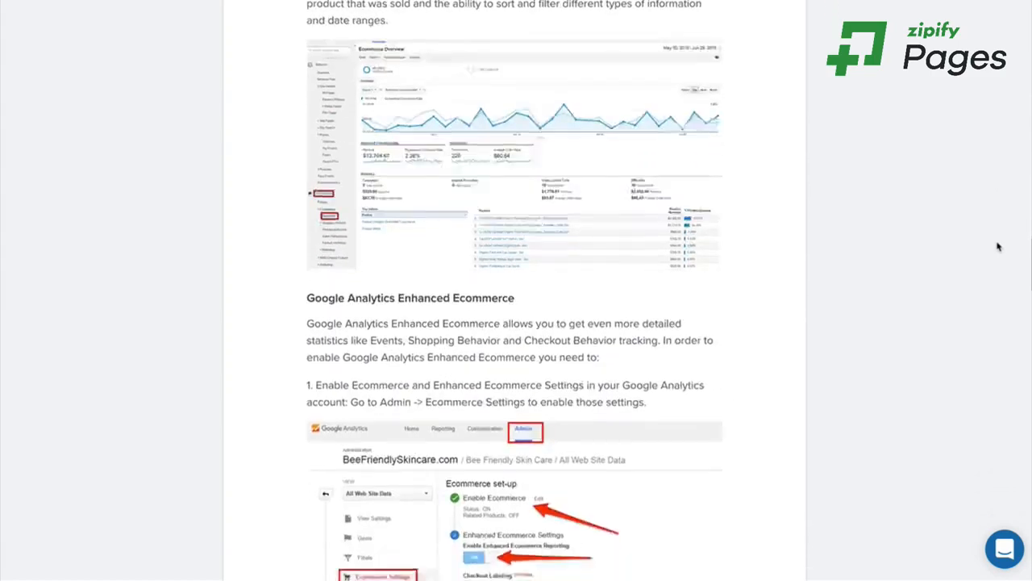
scroll(998, 246, "down", 20)
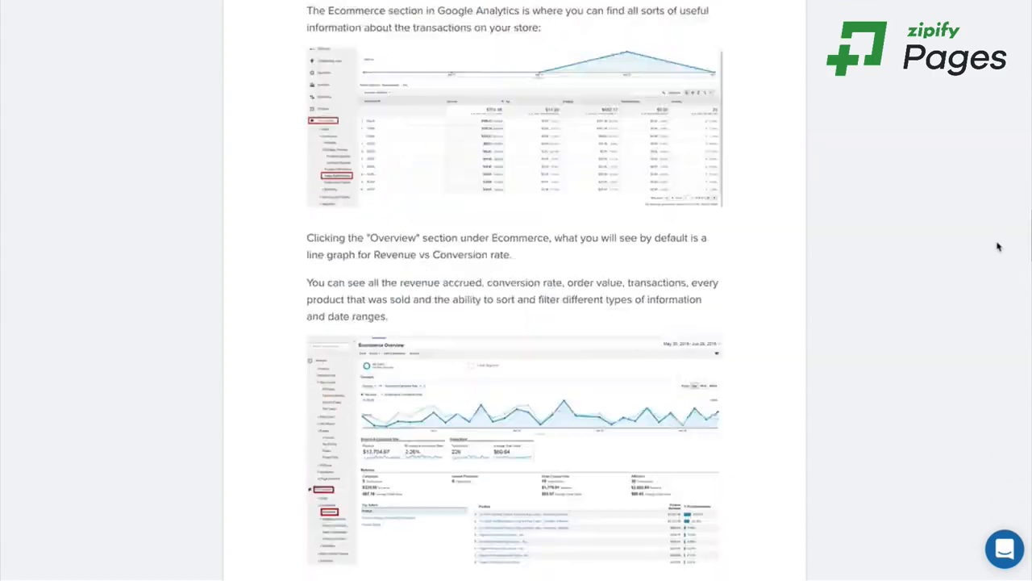
scroll(516, 290, "up", 10)
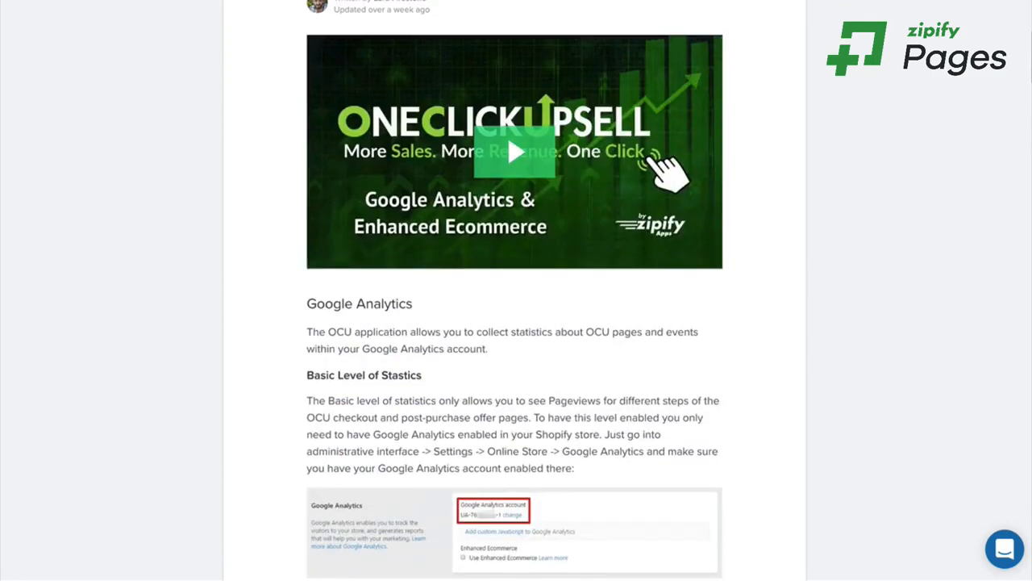
scroll(516, 291, "down", 11)
scroll(516, 291, "down", 20)
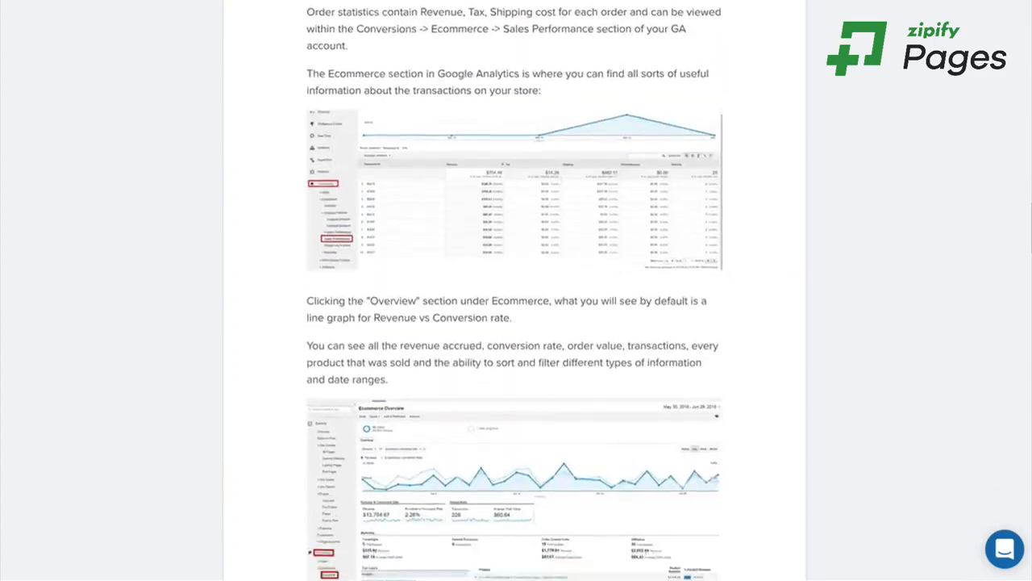
scroll(866, 154, "down", 20)
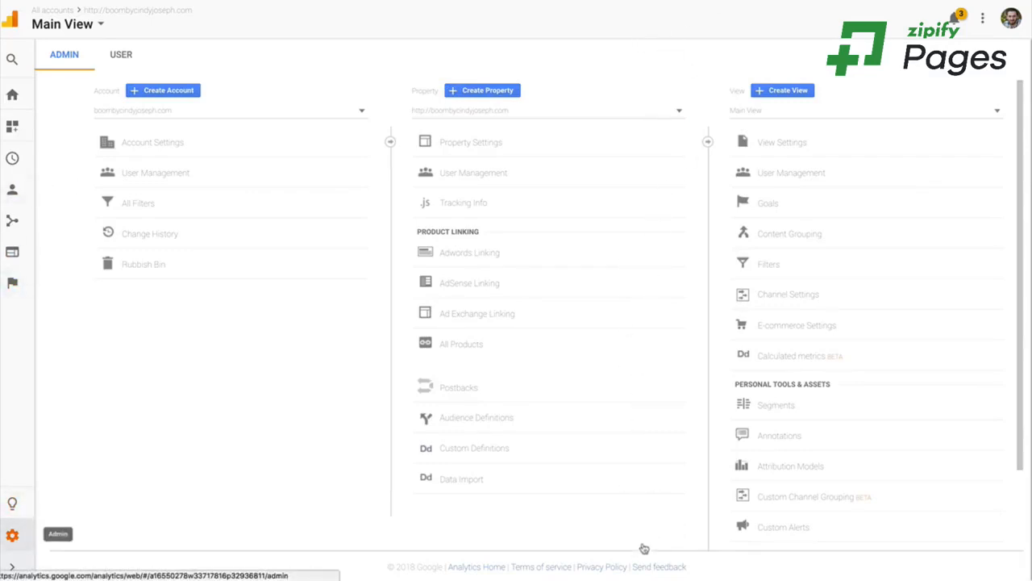
Step: Open the Funnel Visualisation report in the Goals section of Conversions
left_click(12, 566)
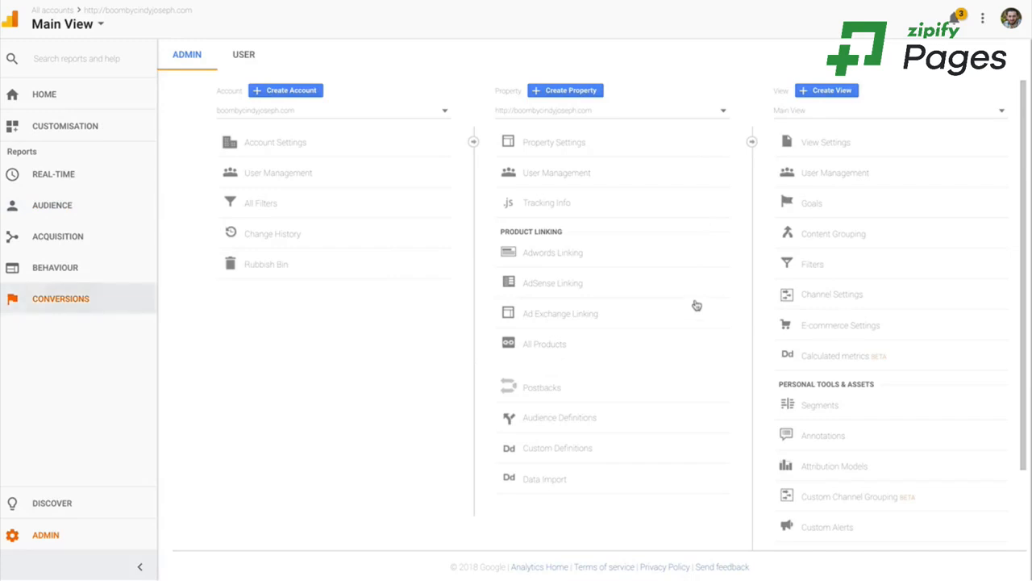
left_click(60, 299)
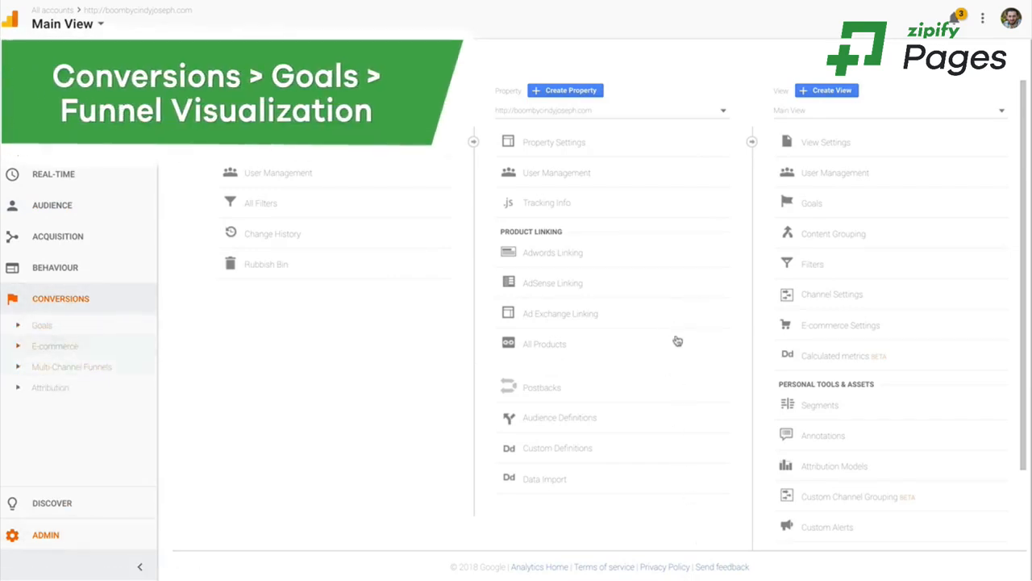
left_click(42, 324)
left_click(70, 407)
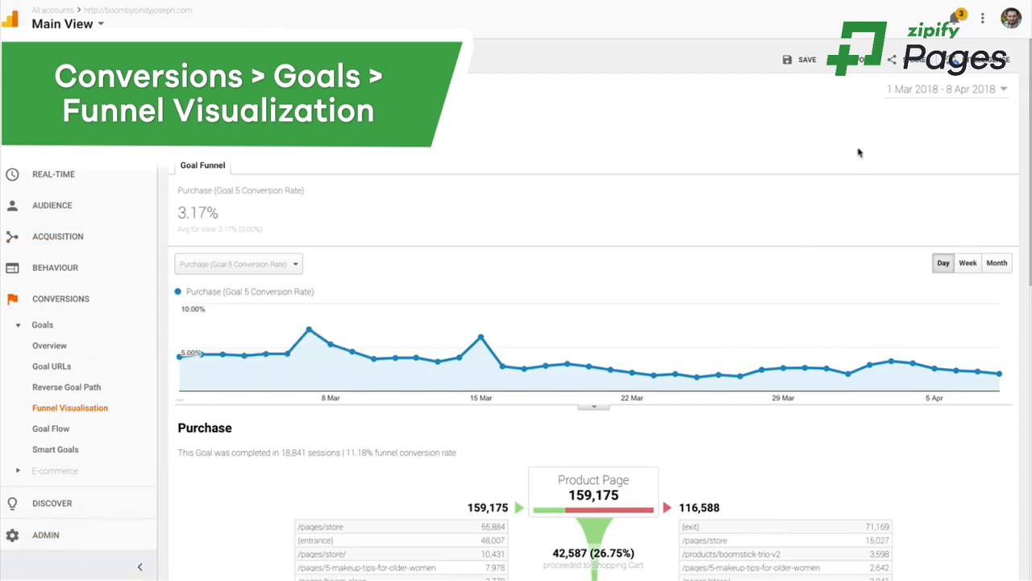
Step: Switch the goal funnel report to Goal 9: Makeup Tips Pre-Sell Sale and view its funnel stages
left_click(207, 136)
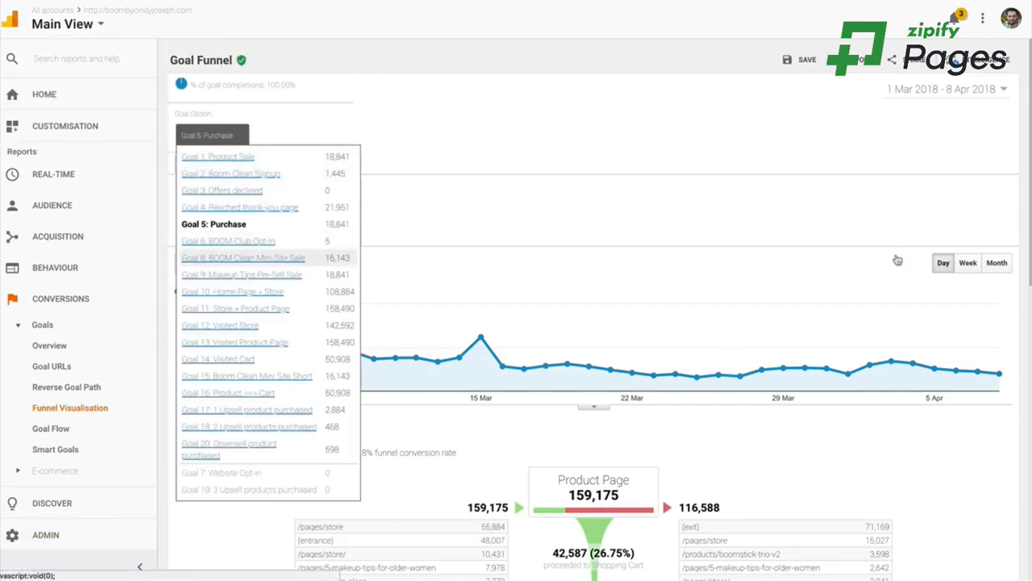
left_click(282, 277)
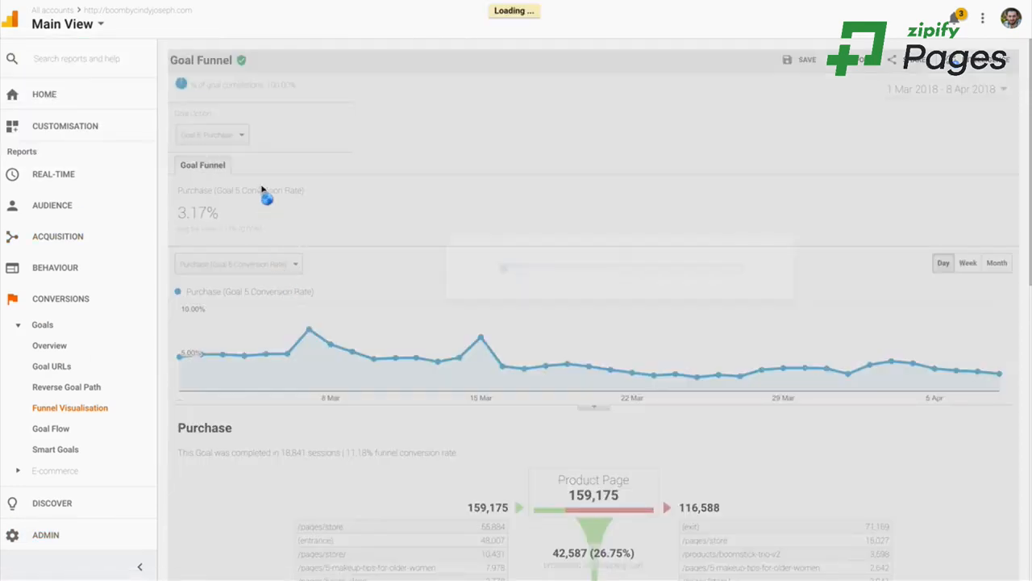
scroll(988, 251, "down", 3)
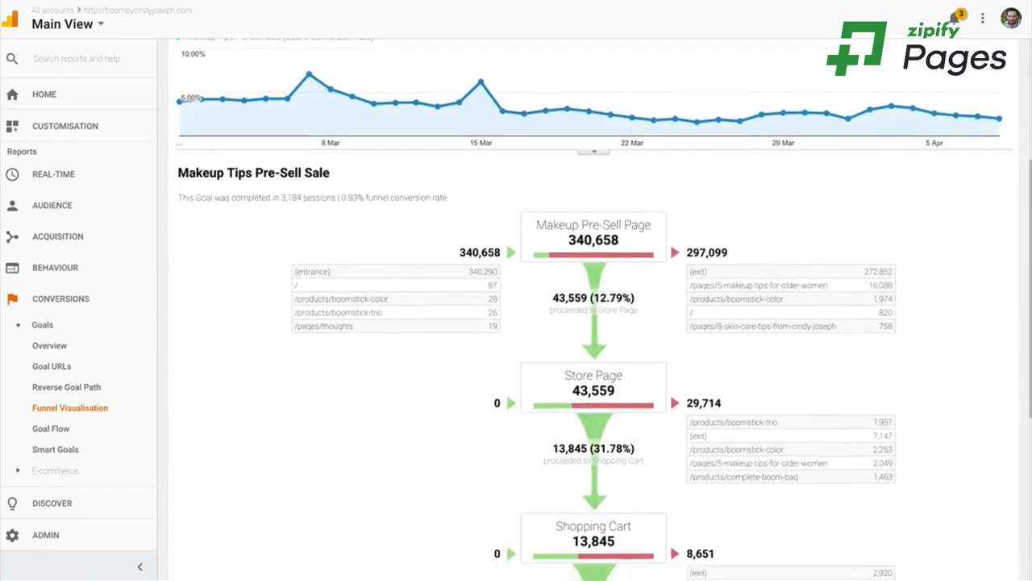
scroll(989, 252, "up", 3)
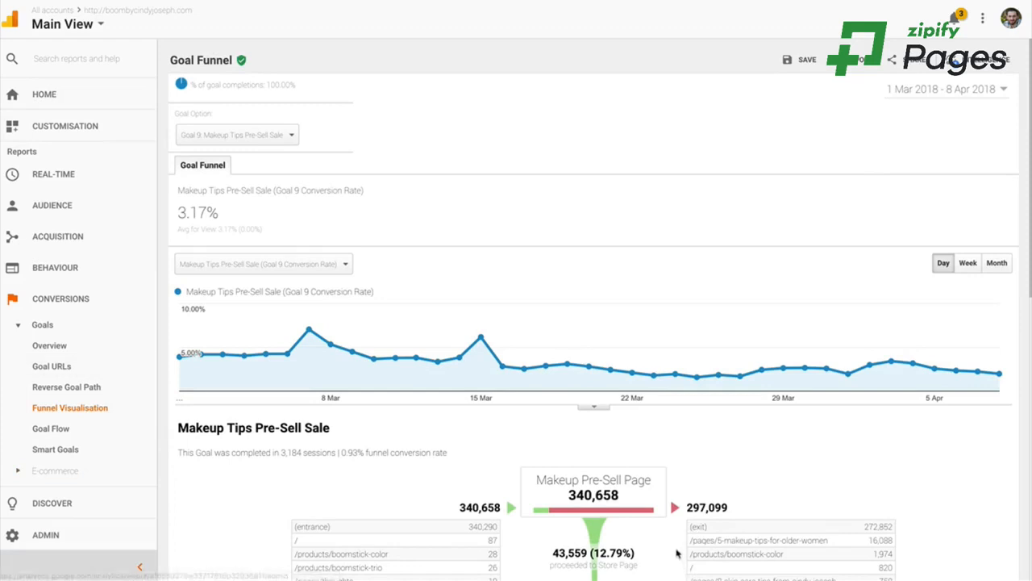
Step: Open the Main View's goals list in the admin settings and show 25 rows per page
left_click(46, 534)
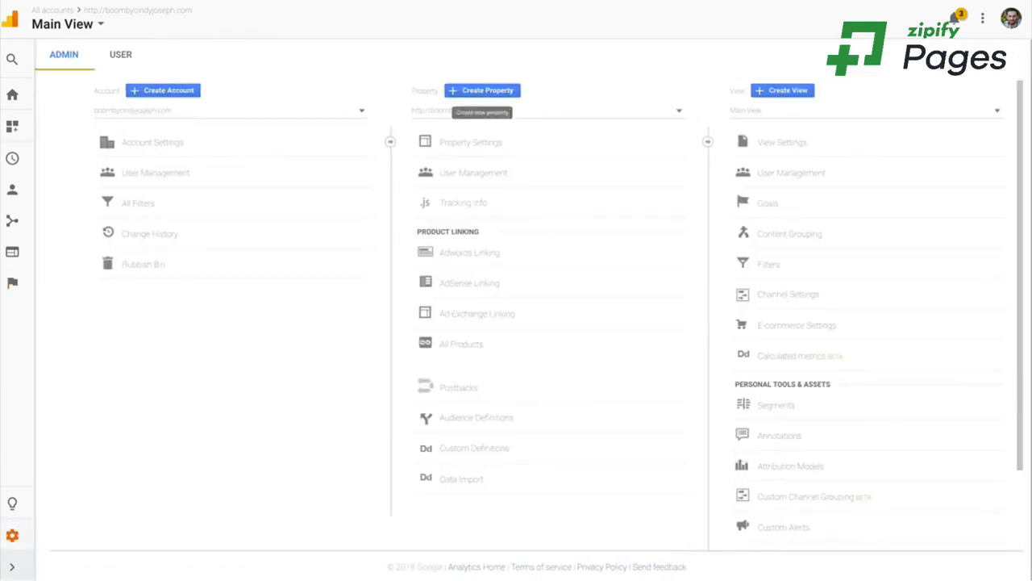
left_click(768, 202)
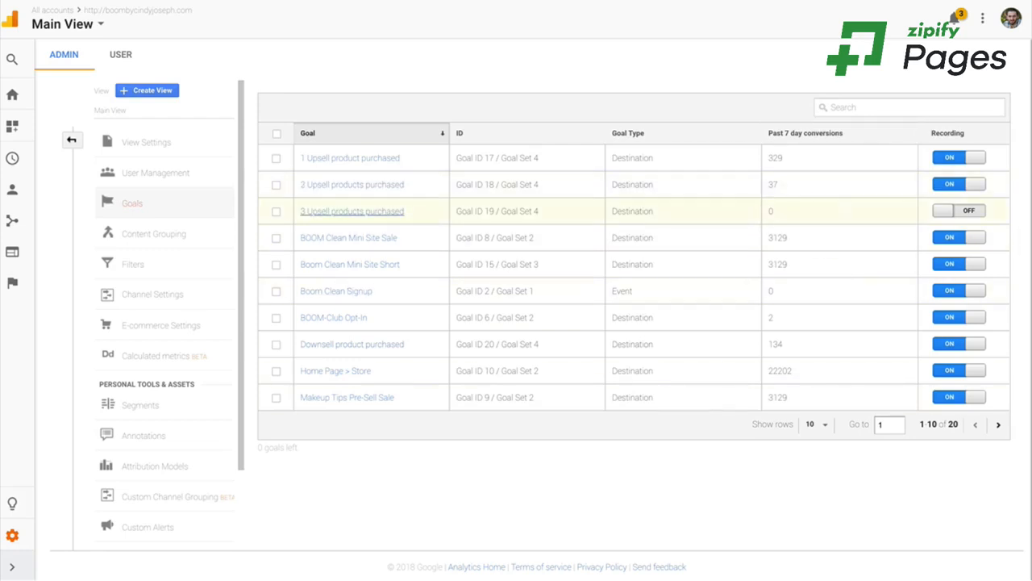
left_click(816, 423)
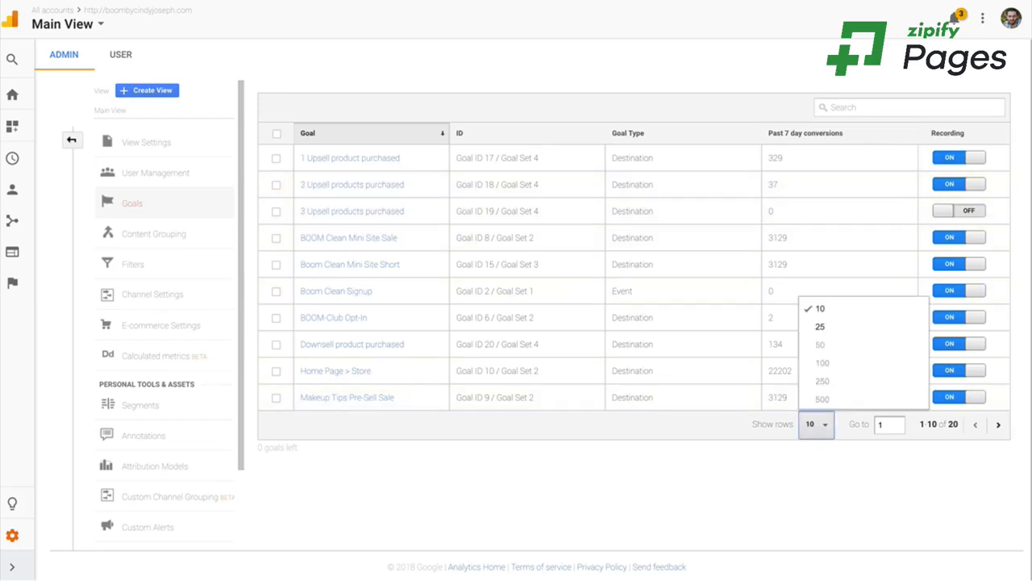
left_click(820, 327)
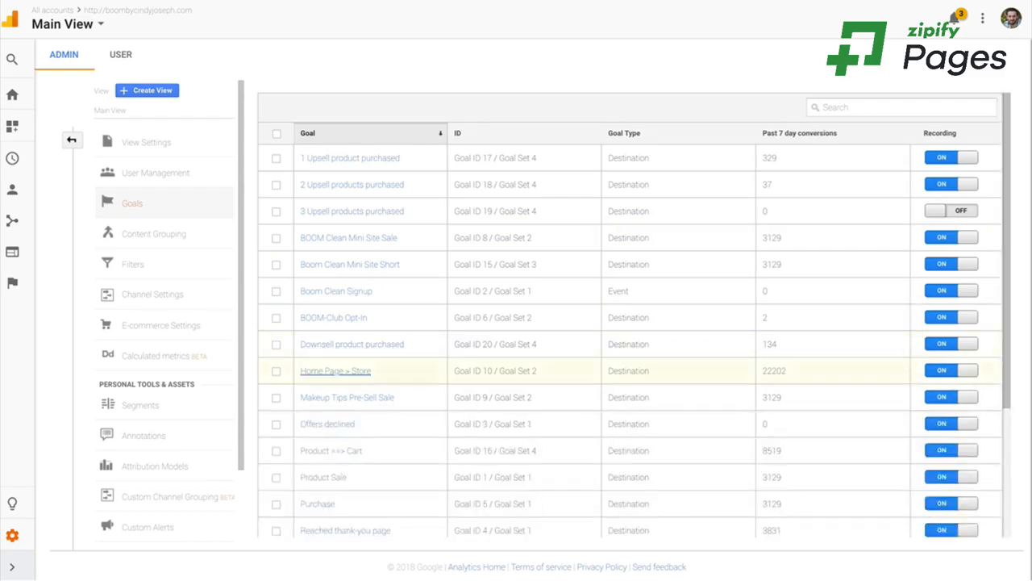
Step: Look through the goals list, open the Website Opt-in goal and expand its goal description
scroll(820, 326, "down", 3)
scroll(1027, 318, "up", 3)
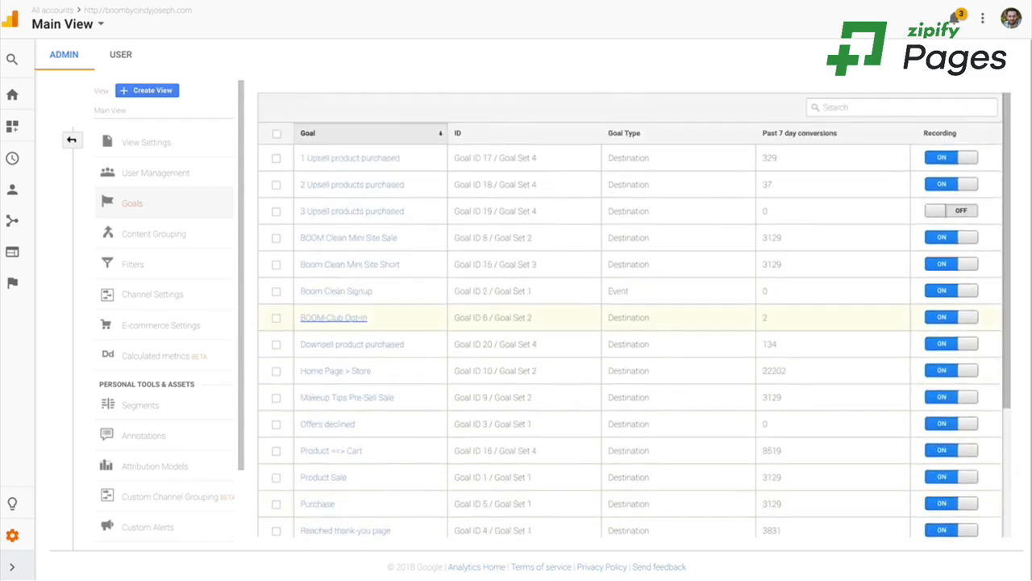
scroll(1027, 319, "down", 3)
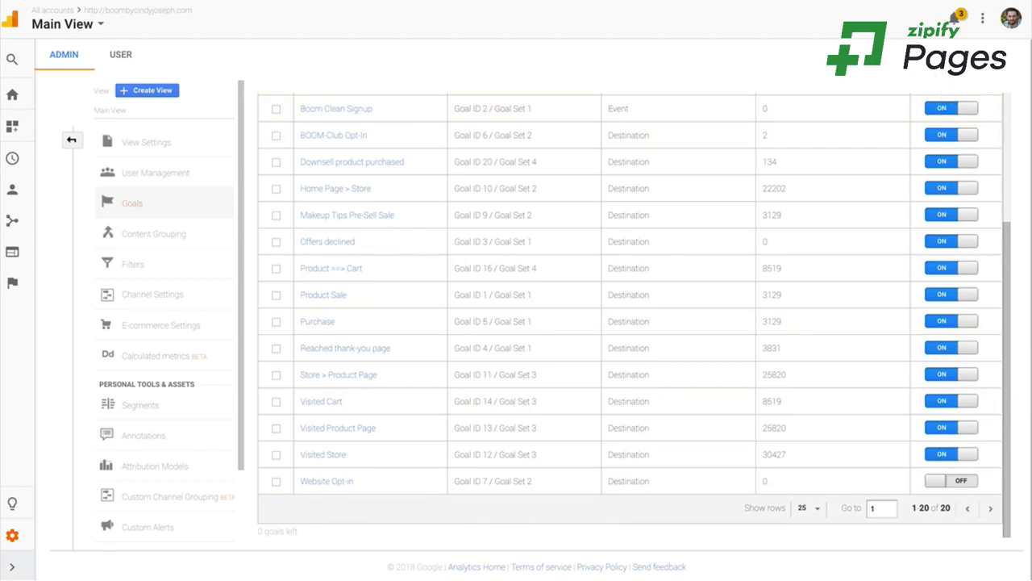
scroll(355, 321, "up", 5)
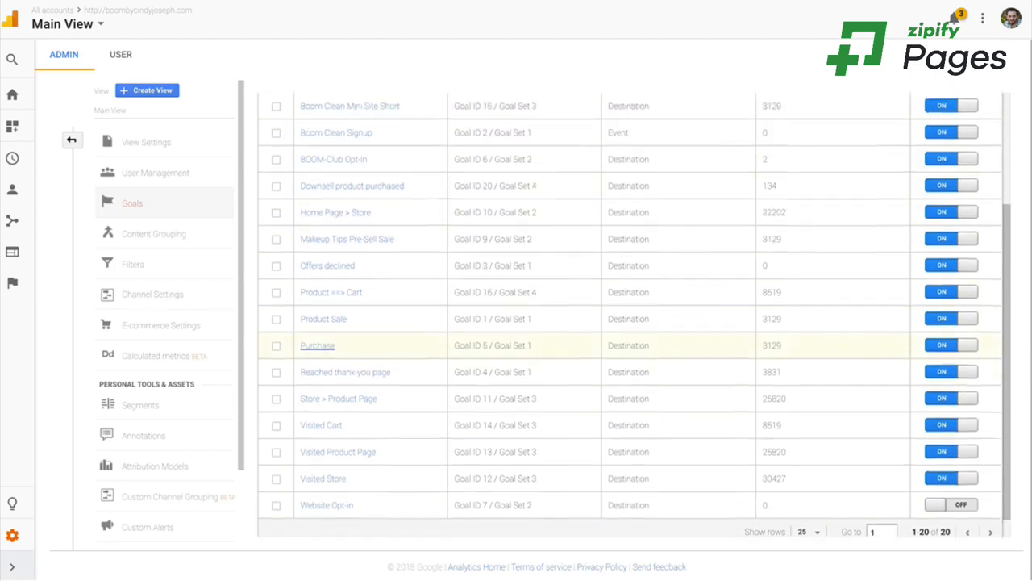
scroll(355, 528, "down", 5)
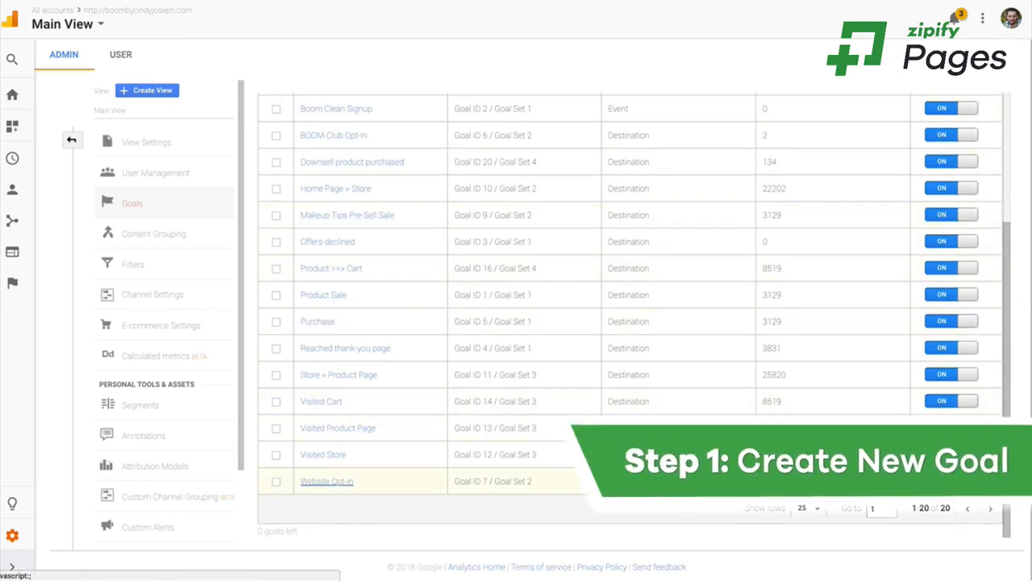
left_click(327, 480)
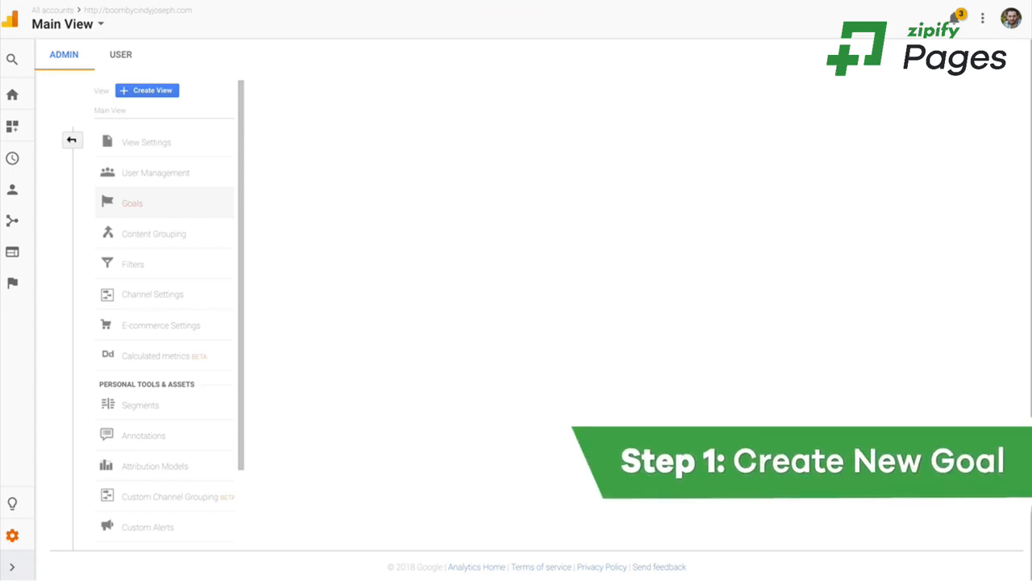
left_click(381, 102)
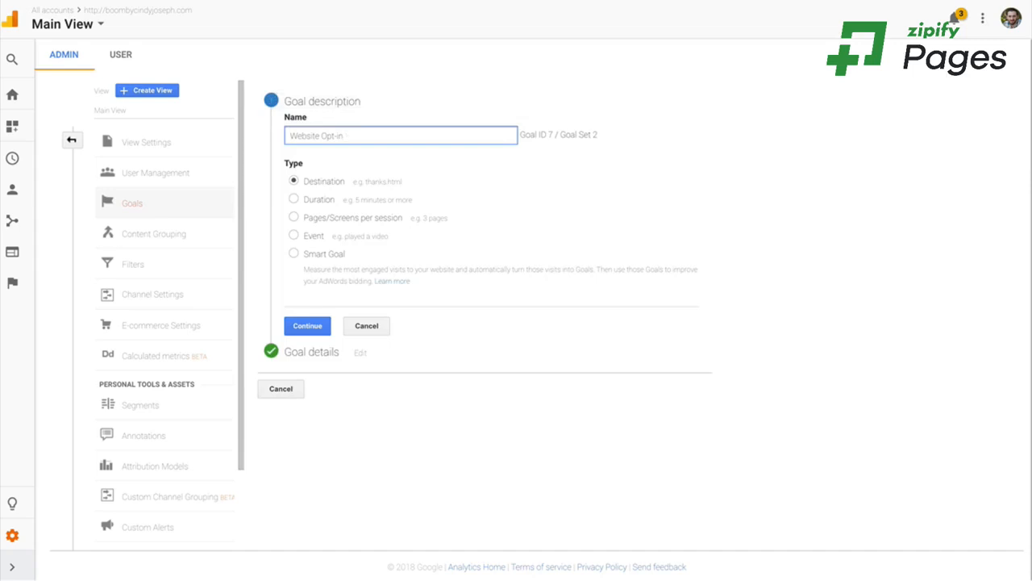
Step: Rename the goal as "Pre-sell To Product", keep the Destination type and continue to the goal details
key("alt+shift+Left")
key("alt+shift+Left")
key("alt+shift+Left")
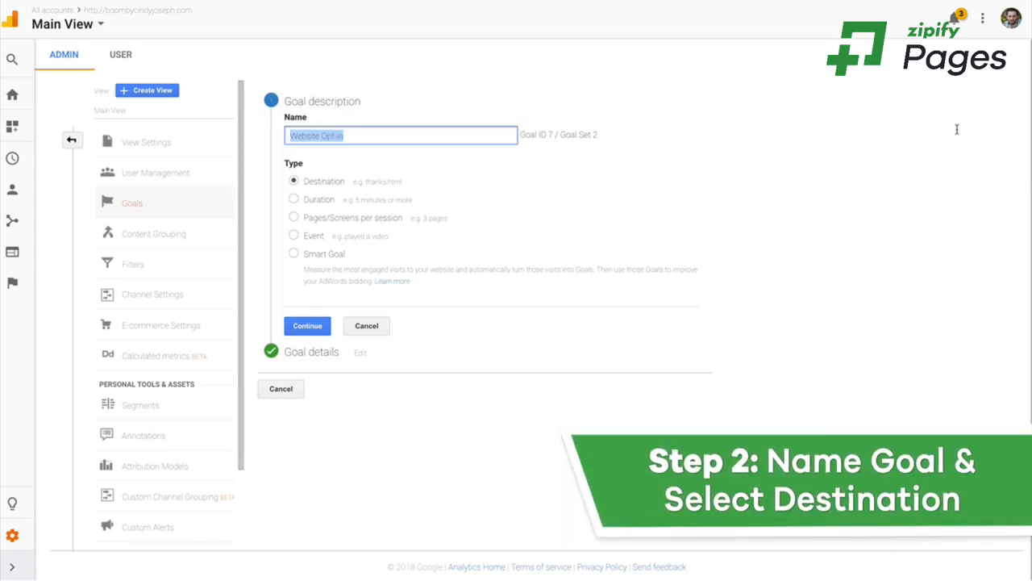
type("Pr")
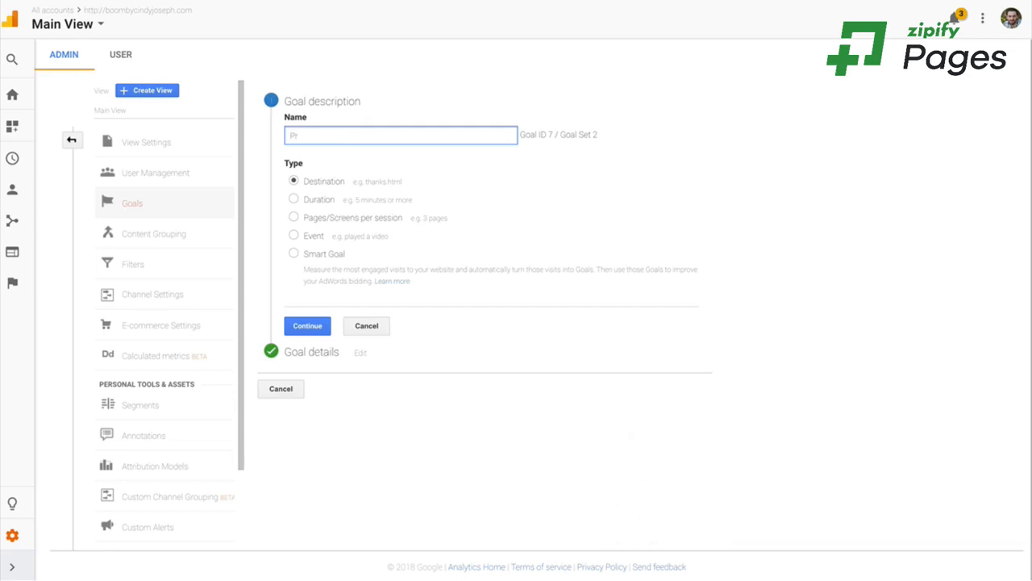
key("BackSpace")
key("BackSpace")
type("Pre")
left_click(933, 184)
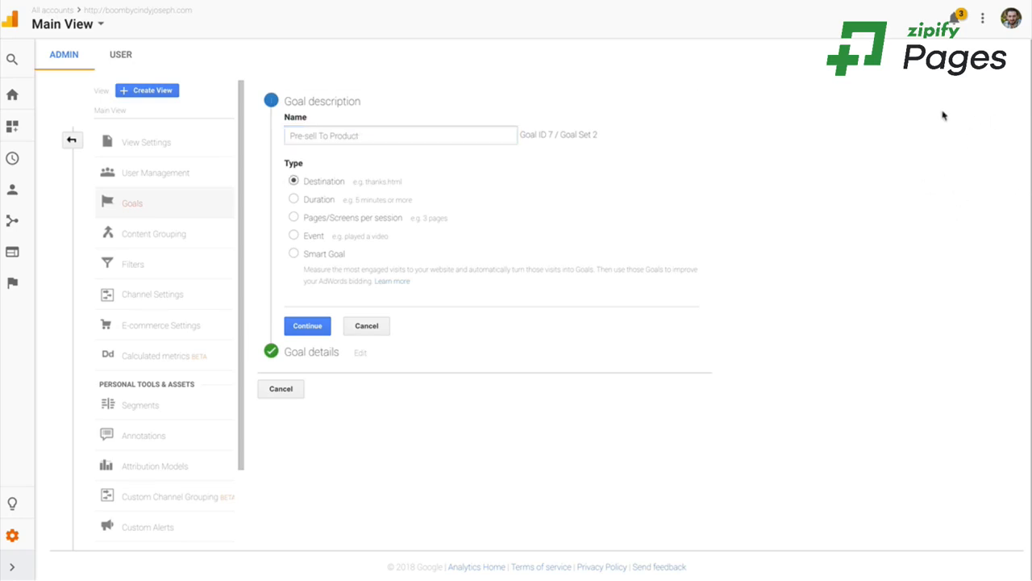
left_click(926, 355)
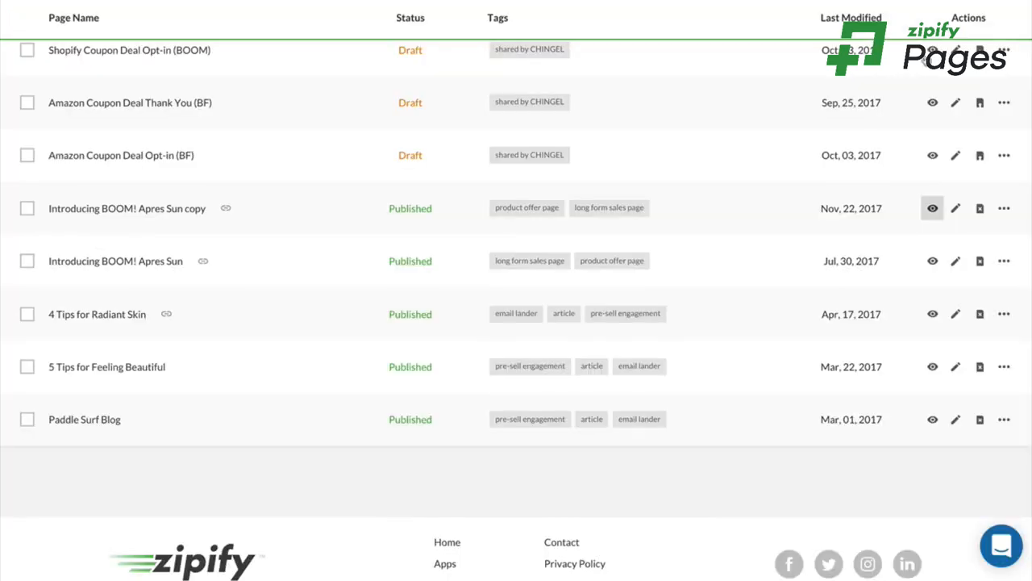
Step: In Zipify Pages, view the published "Introducing BOOM! Apres Sun copy" page and copy the path /pages/introducing-boom-apres-sun-copy from its address
scroll(932, 205, "down", 1)
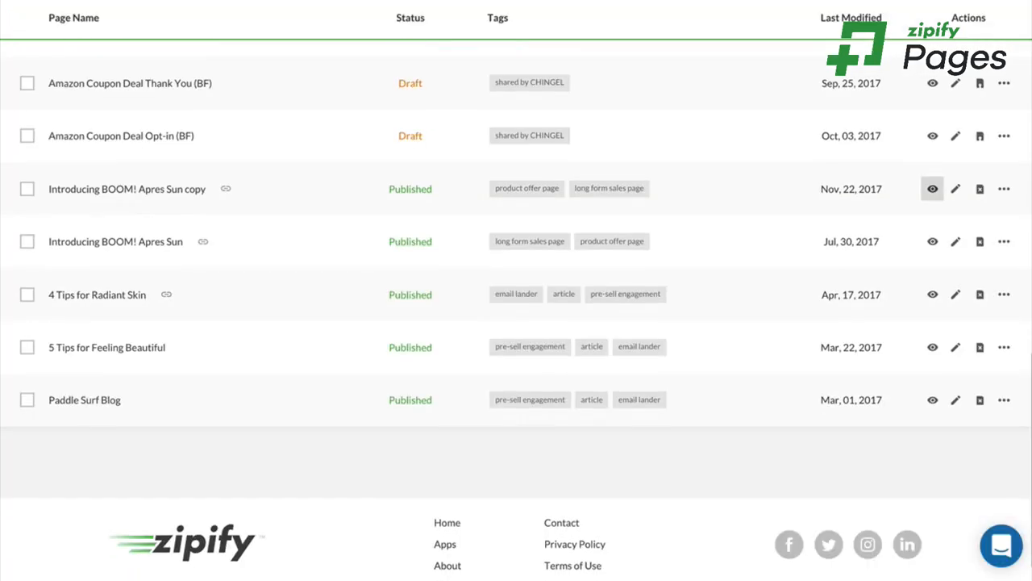
left_click_drag(665, 189, 834, 194)
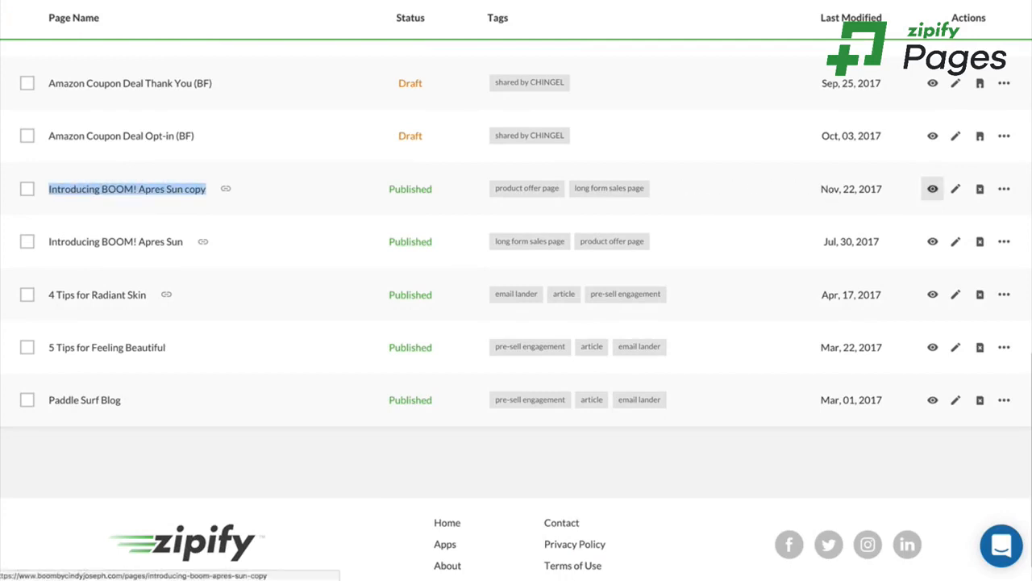
left_click(933, 189)
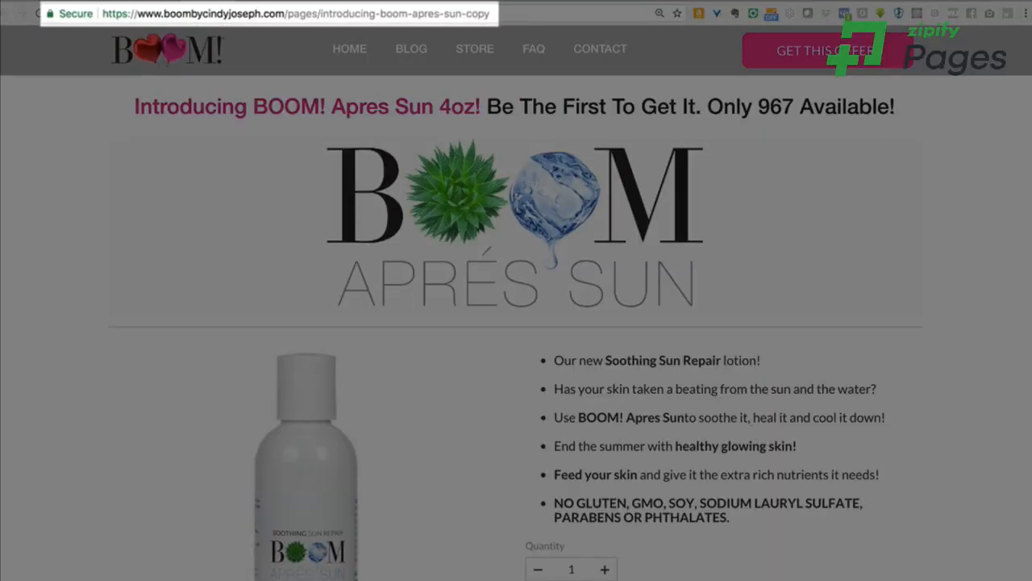
left_click(288, 14)
left_click_drag(102, 14, 916, 16)
left_click(294, 14)
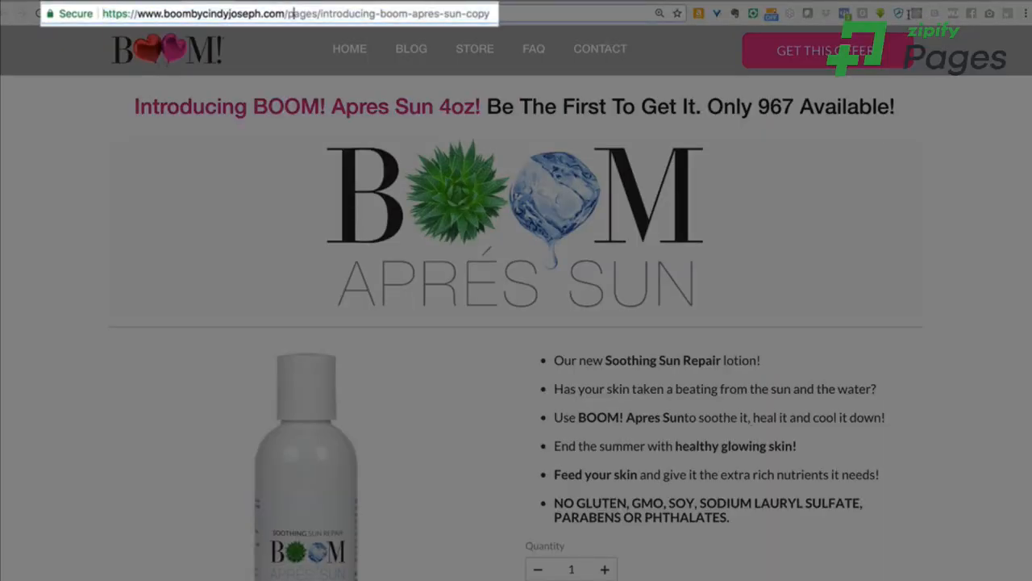
left_click_drag(285, 13, 491, 14)
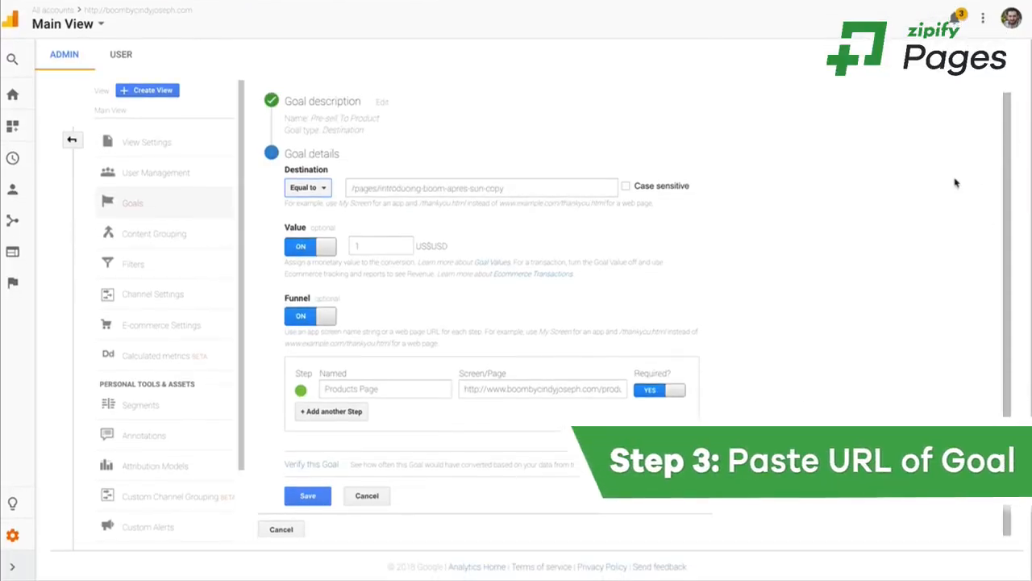
Step: Set the goal's destination to "Equal to" /pages/introducing-boom-apres-sun-copy
left_click(311, 188)
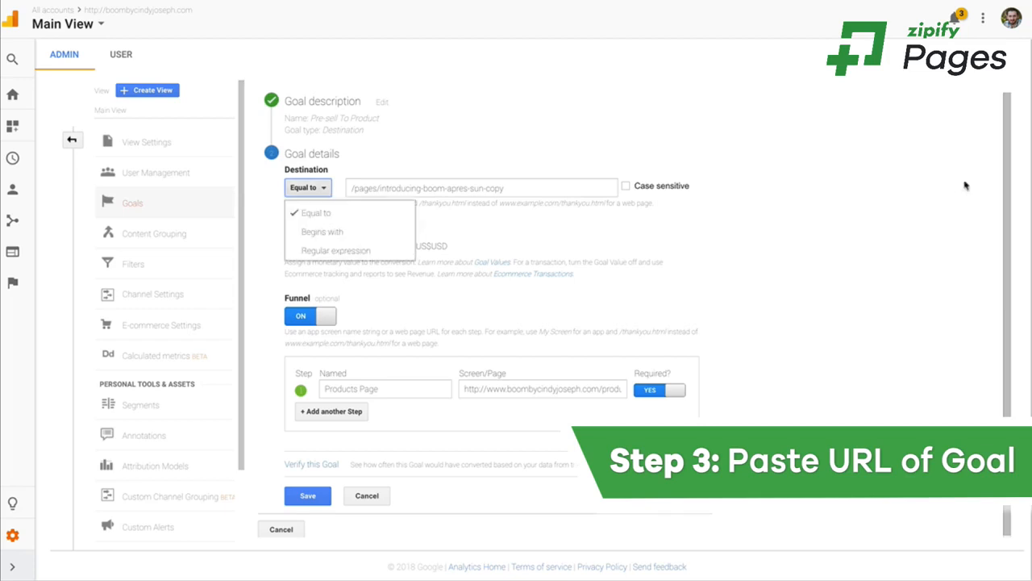
left_click(353, 187)
left_click_drag(355, 188, 505, 187)
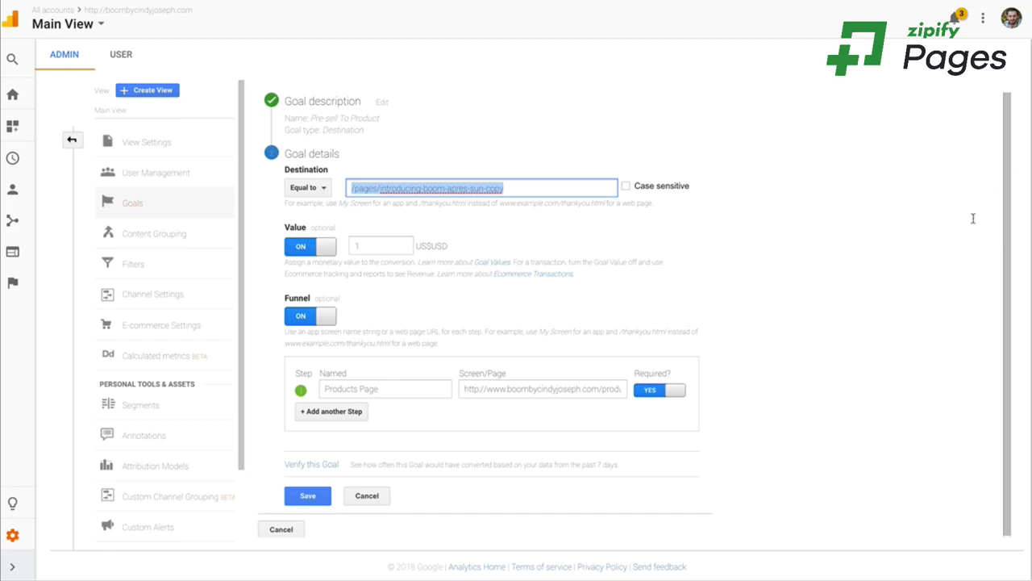
left_click_drag(386, 188, 505, 188)
key("ctrl+a")
key("Right")
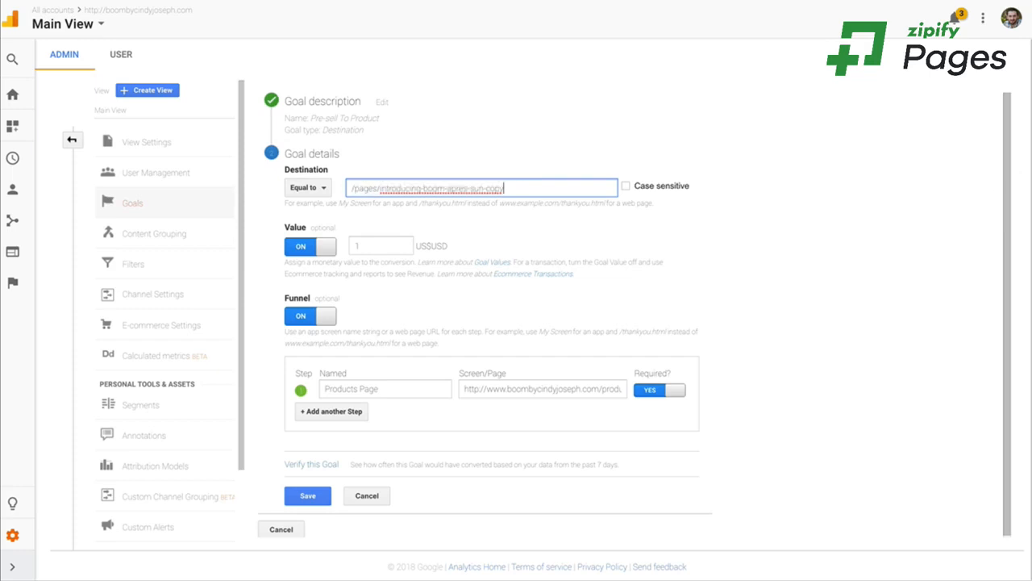
Step: Turn off the goal's monetary value and make the Products Page funnel step not required, keeping the funnel on
left_click(927, 252)
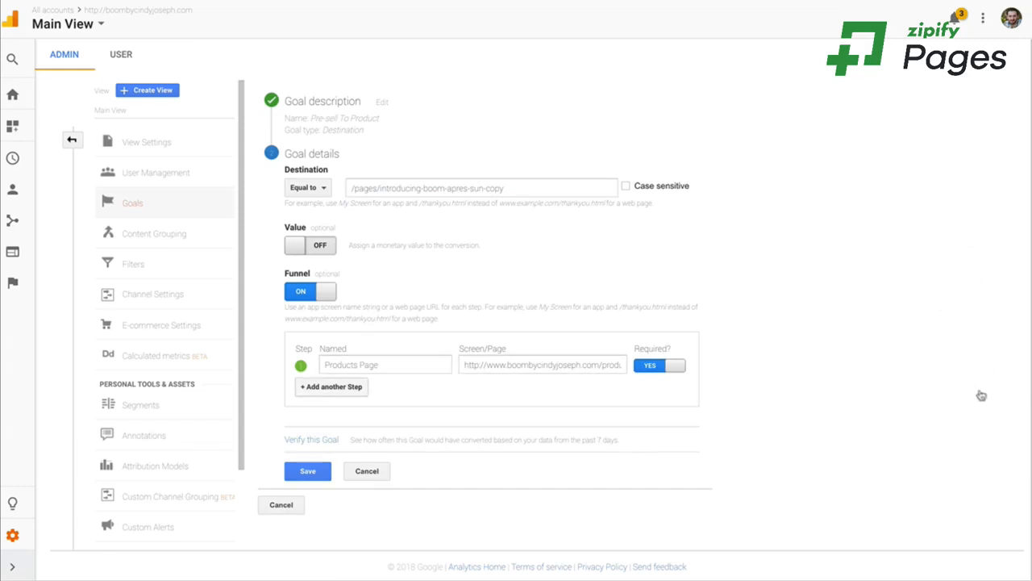
left_click(660, 365)
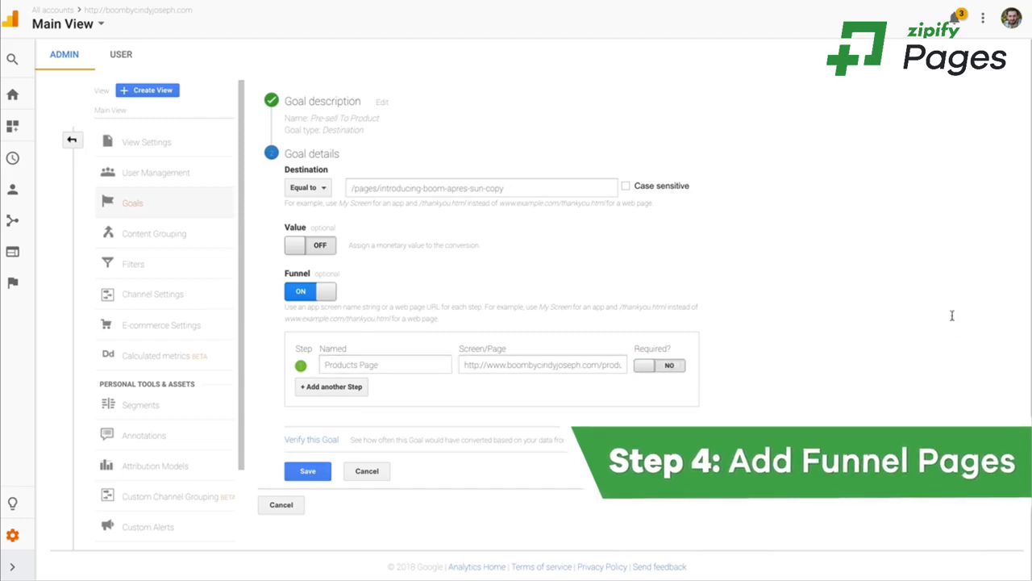
left_click(932, 294)
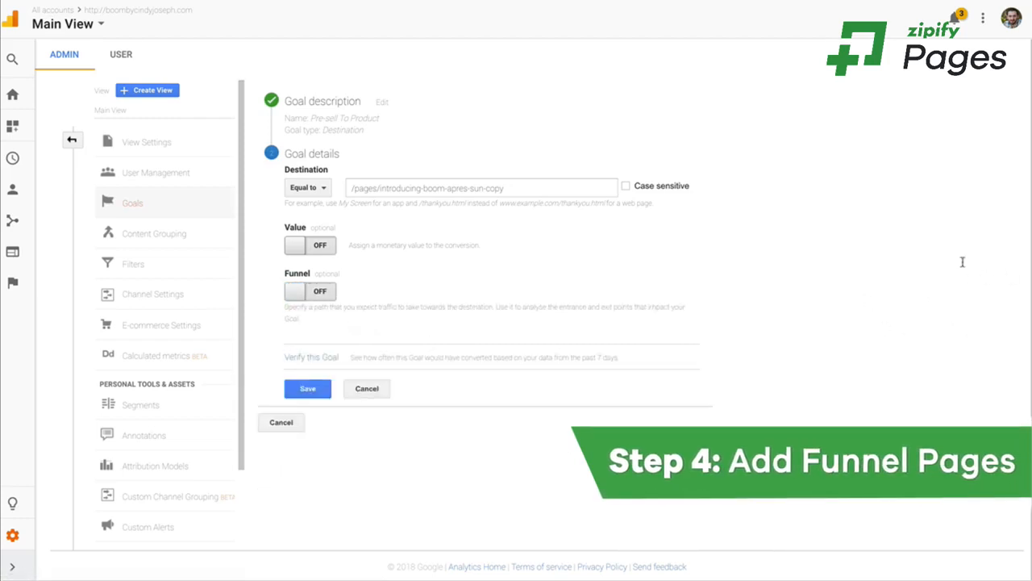
left_click(940, 289)
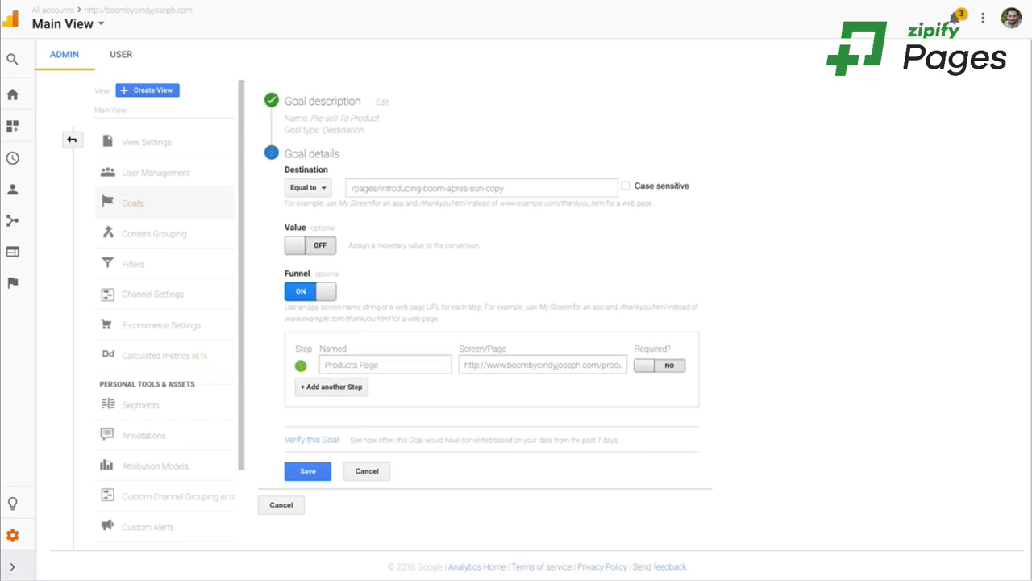
Step: Name the first funnel step "Pre-Sell" and set its page to /pages/4-tips-for-radiant-skin, taken from the published "4 Tips for Radiant Skin" page in Zipify Pages
triple_click(401, 188)
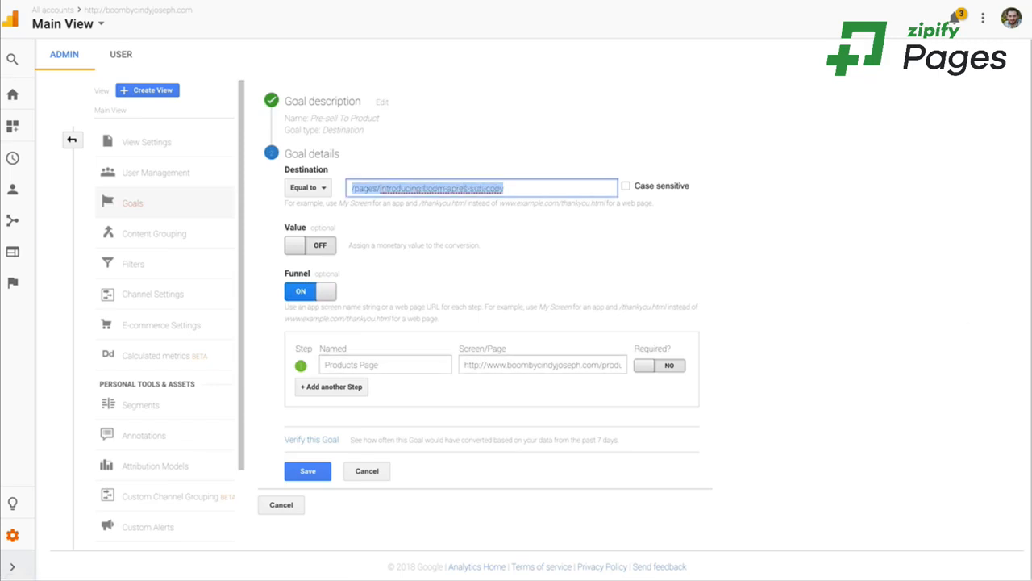
triple_click(382, 364)
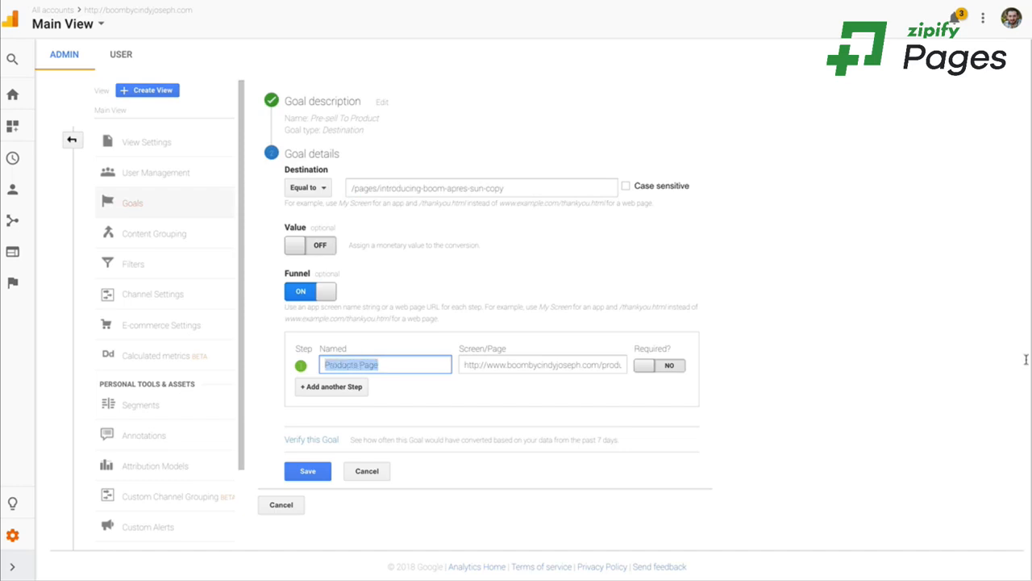
type("Pre-Sell")
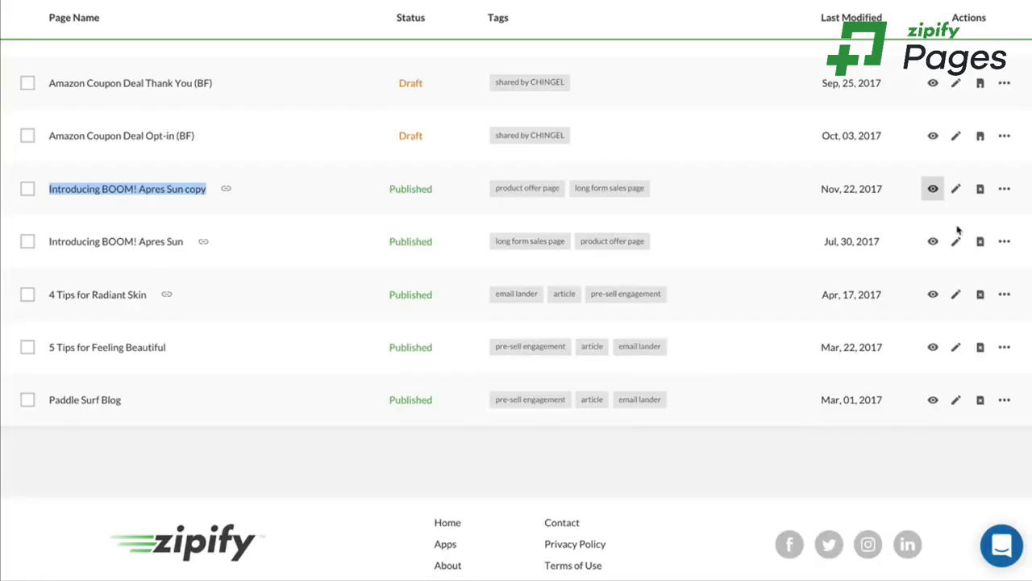
scroll(958, 231, "down", 1)
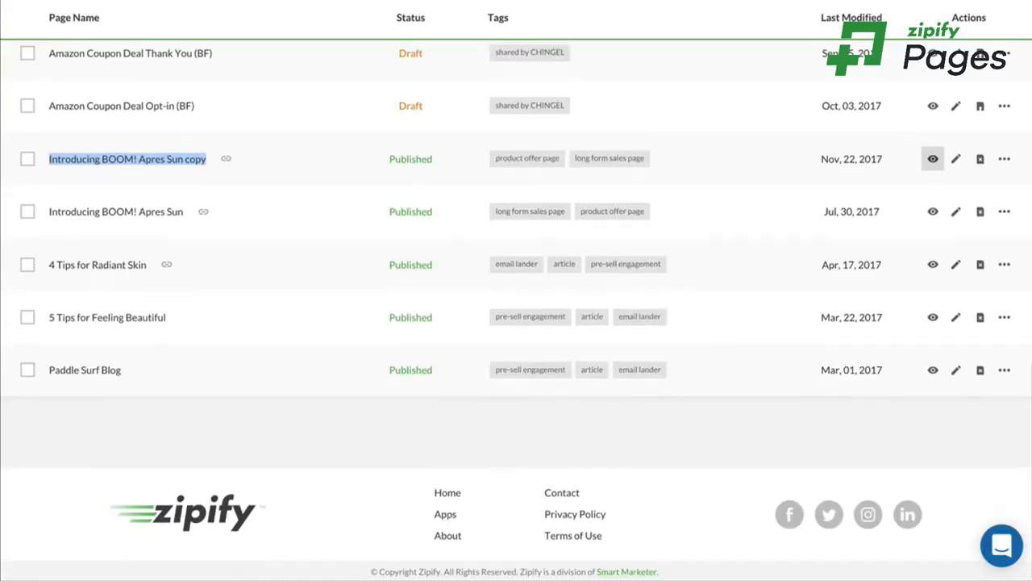
left_click(933, 264)
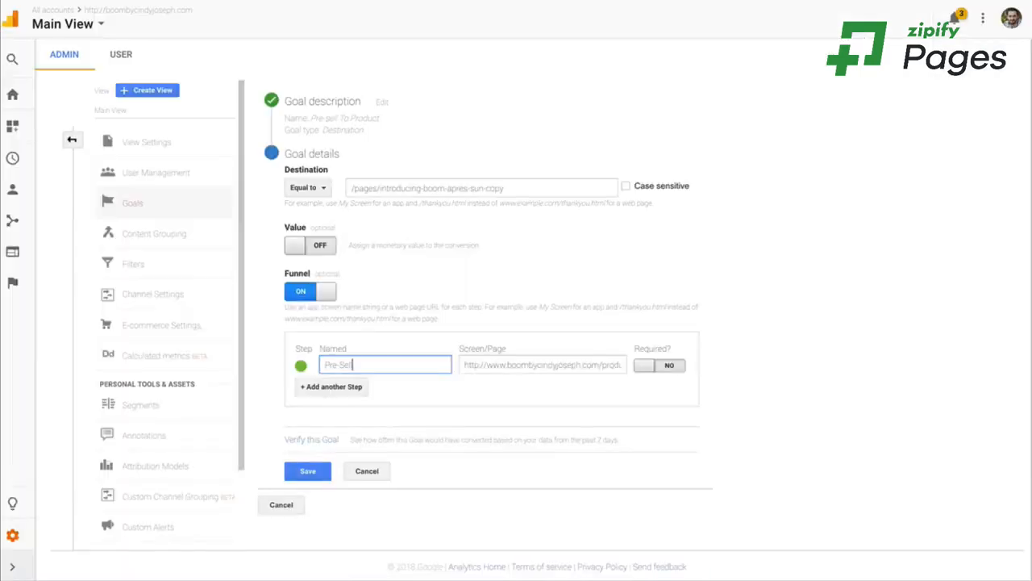
key("Tab")
type("/pages/4-tips-for-radiant-skin")
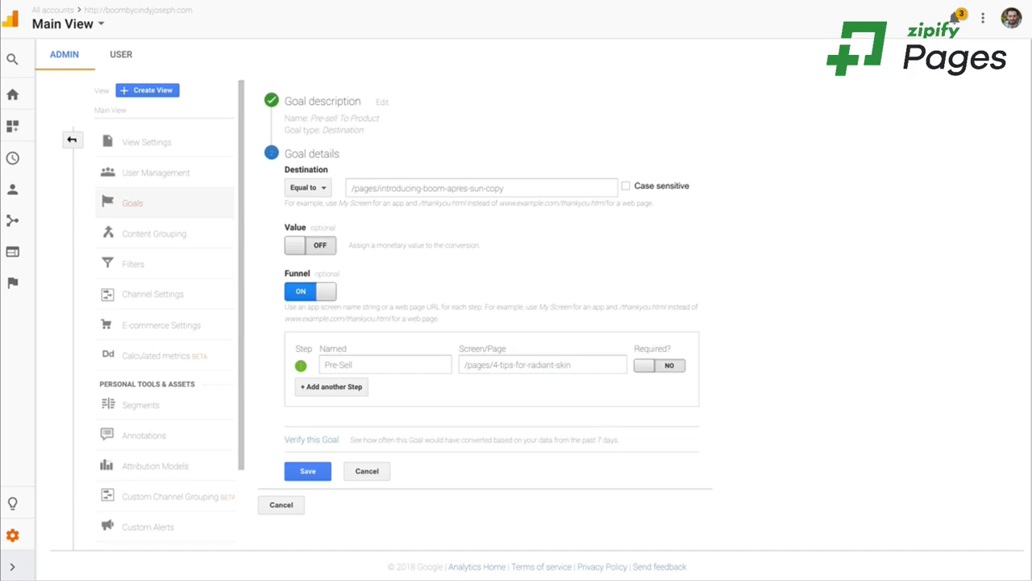
Step: Make the Pre-Sell funnel step required, then save the goal and return to the goals list to locate "Pre-sell To Product"
left_click(660, 365)
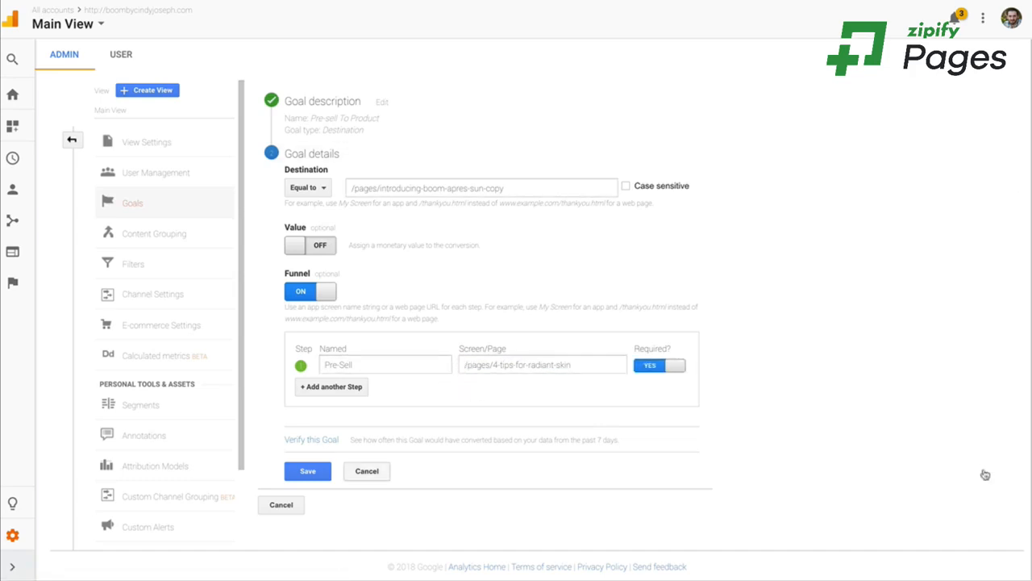
left_click(307, 471)
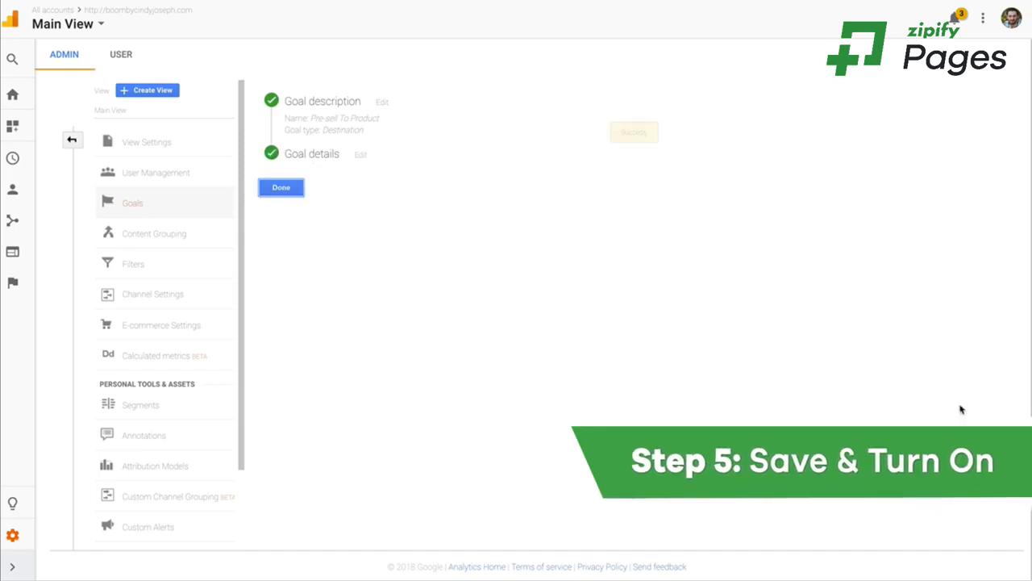
left_click(280, 187)
scroll(329, 413, "down", 1)
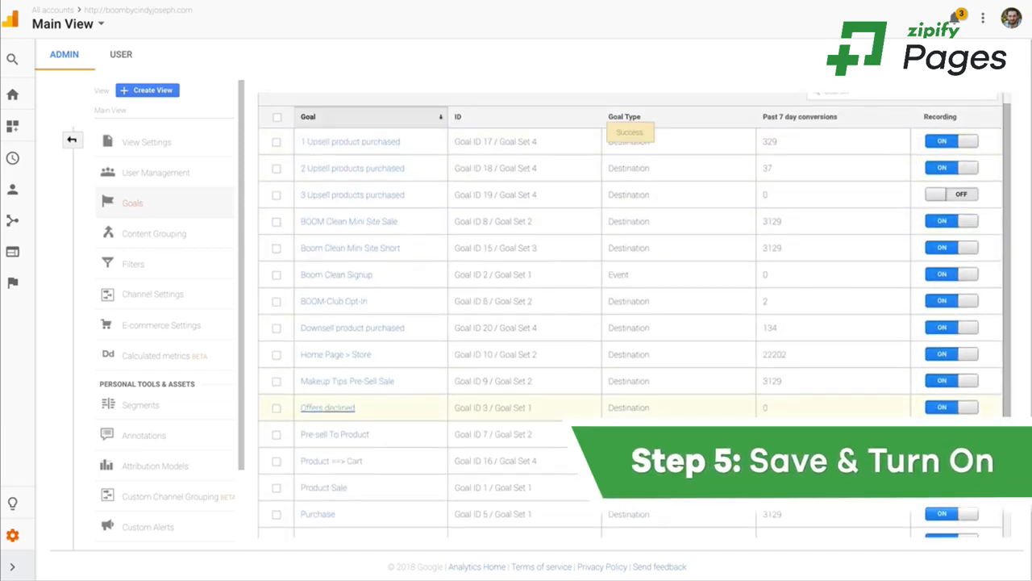
scroll(326, 416, "down", 3)
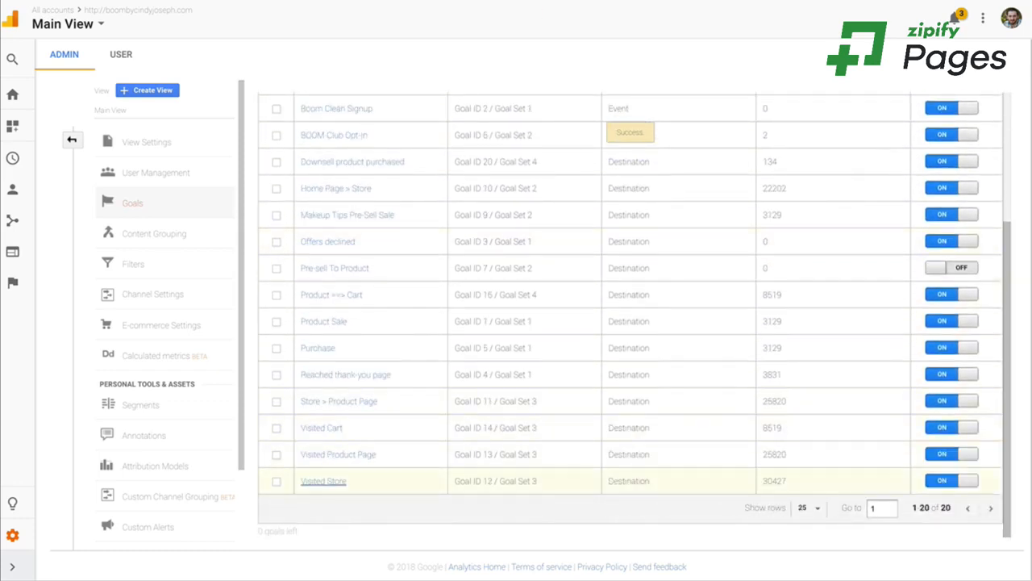
scroll(331, 379, "up", 2)
scroll(331, 382, "up", 1)
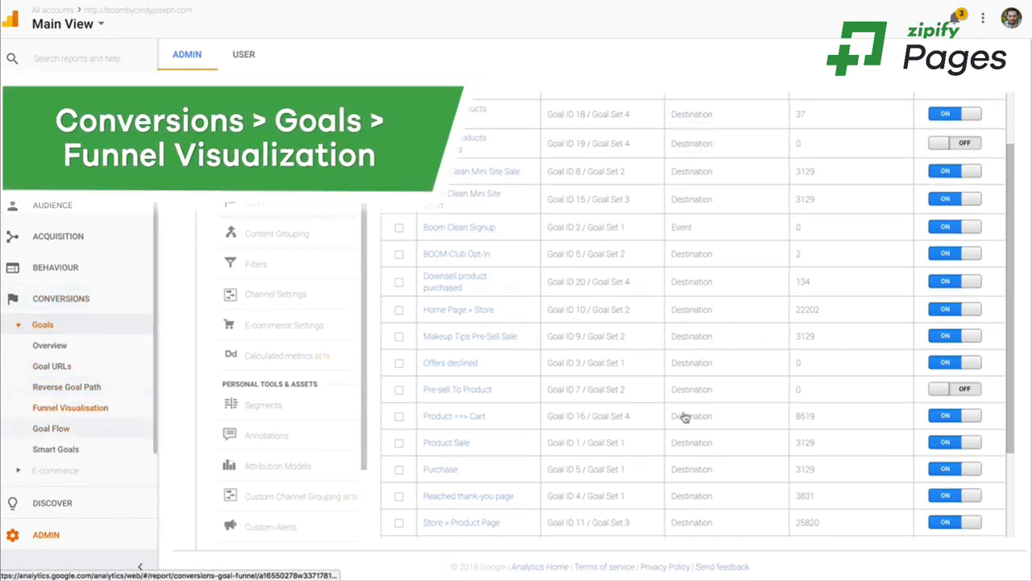
Step: Open the Funnel Visualisation report and examine each stage of the "Makeup Tips Pre-Sell Sale" funnel, from the pre-sell page to the sale
left_click(70, 408)
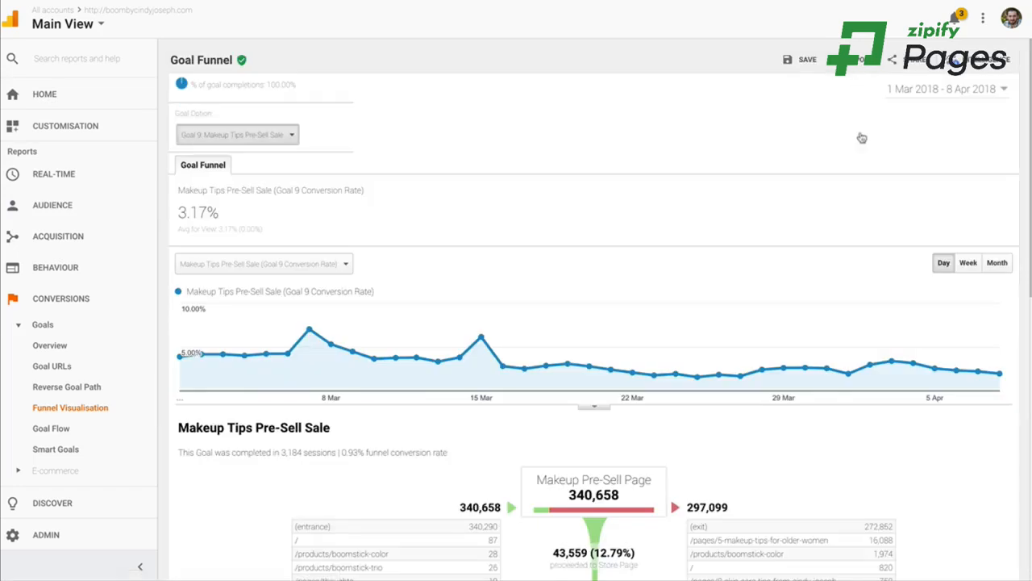
left_click(238, 134)
left_click(973, 357)
scroll(593, 323, "down", 2)
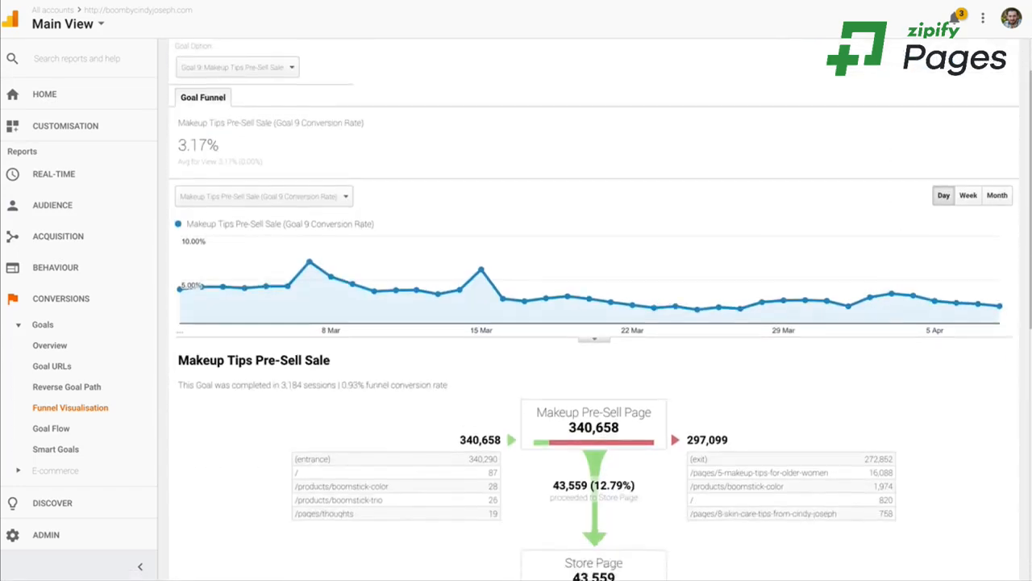
scroll(594, 323, "up", 2)
scroll(594, 322, "down", 5)
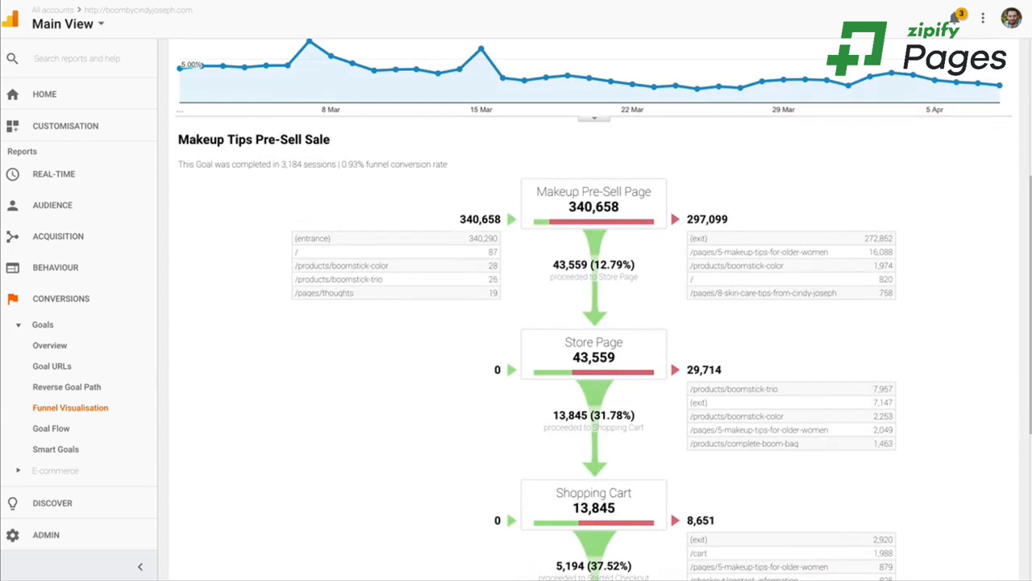
scroll(593, 323, "down", 5)
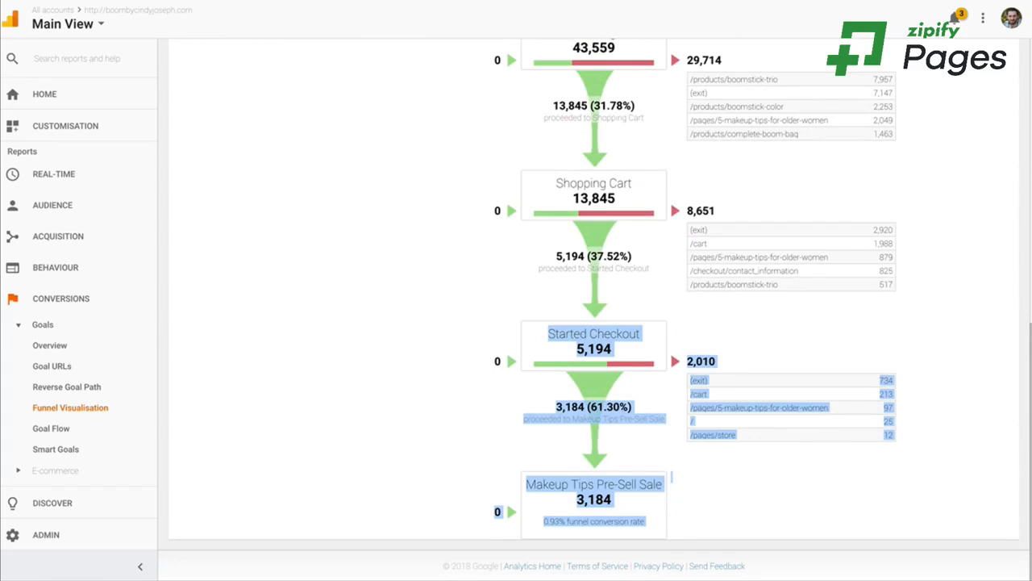
left_click(505, 198)
scroll(1015, 226, "up", 5)
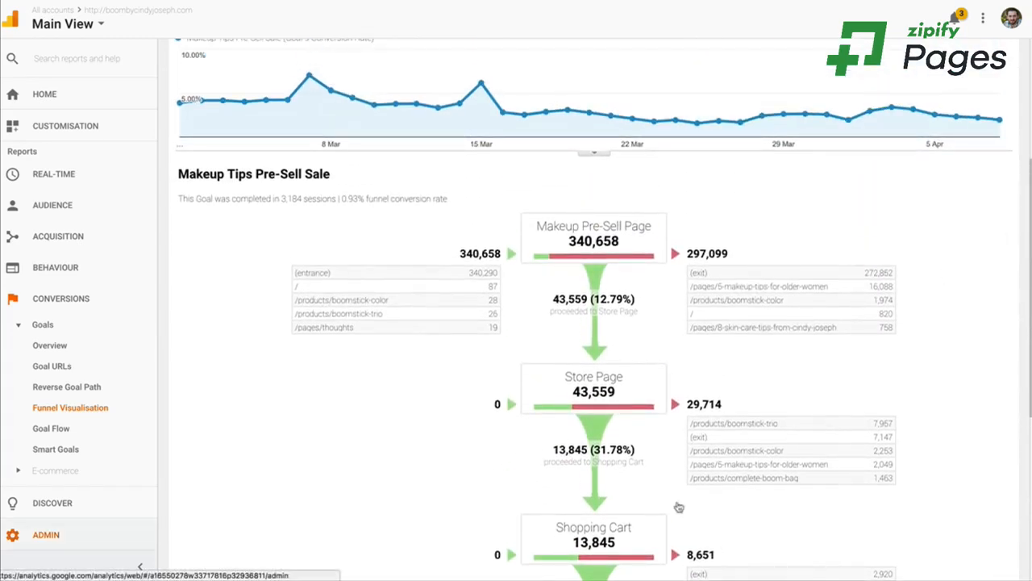
Step: Open the "Makeup Tips Pre-Sell Sale" goal from the view's goals in the admin settings, bringing up its goal details
left_click(46, 535)
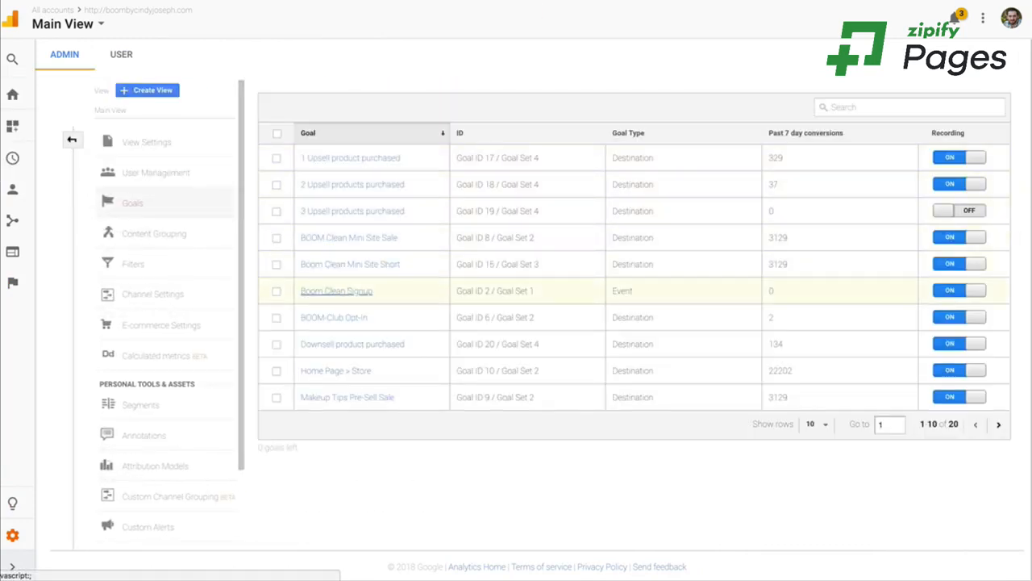
left_click(1002, 402)
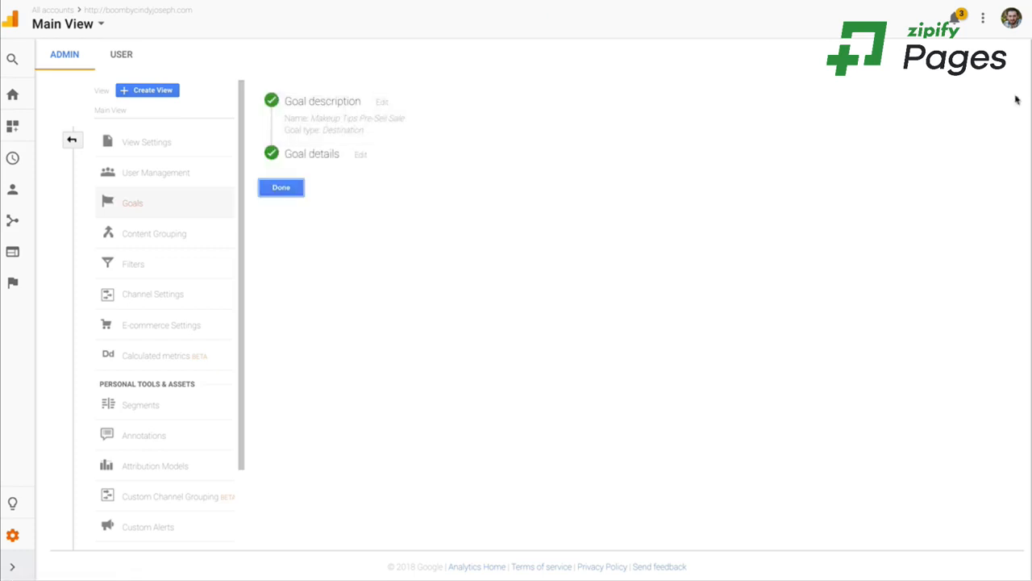
left_click(1011, 105)
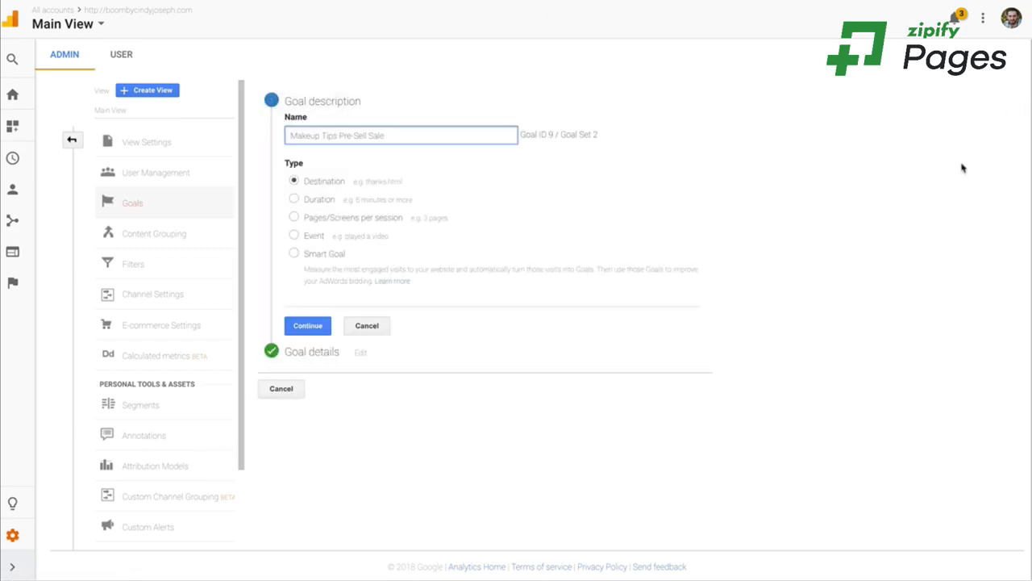
left_click(927, 330)
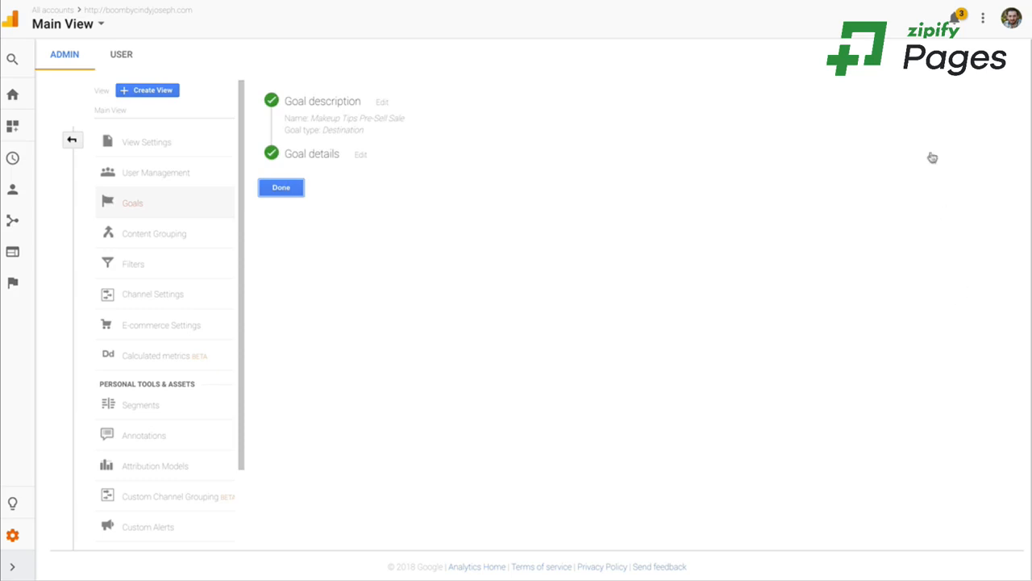
left_click(988, 165)
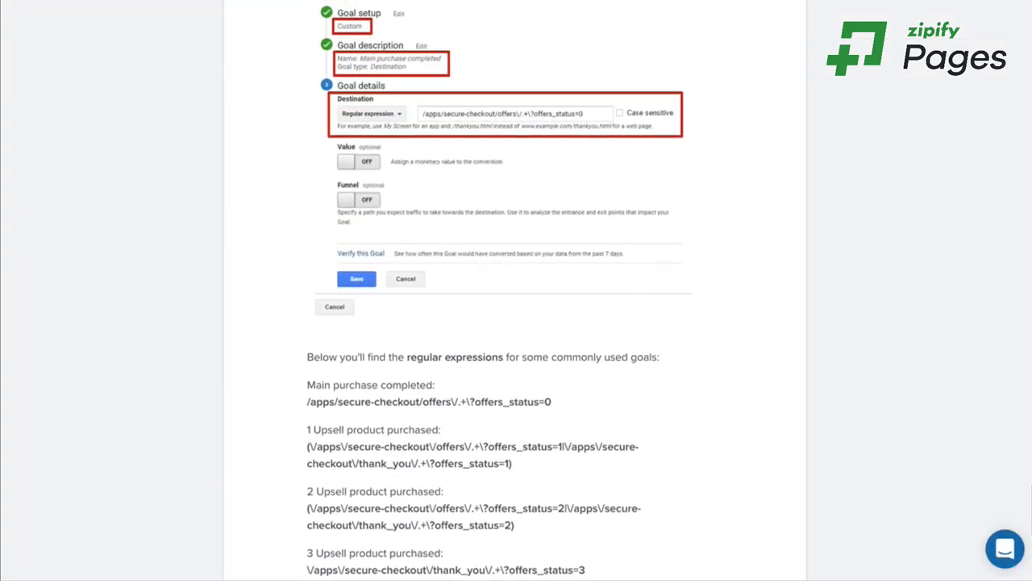
Step: Switch to the Zipify help article and read how to set Google Analytics goals and the regular expressions for common goals
scroll(1000, 292, "up", 8)
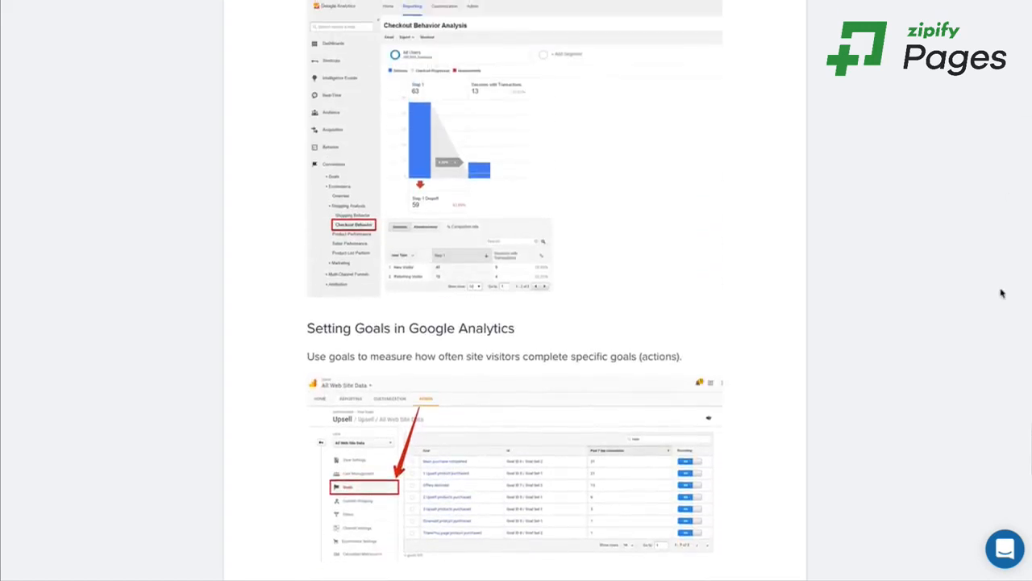
scroll(999, 293, "down", 4)
scroll(1000, 292, "down", 2)
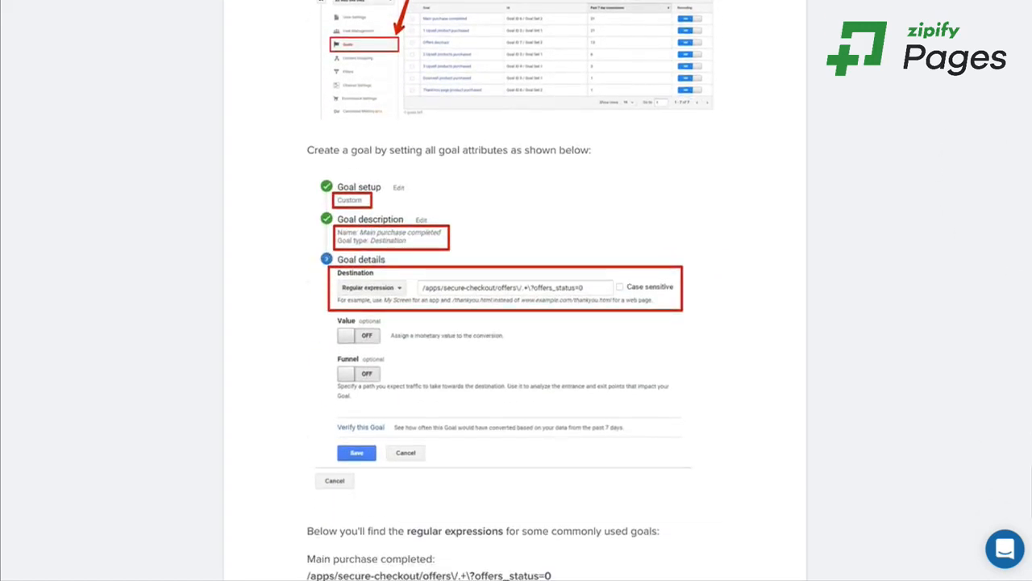
scroll(516, 290, "down", 8)
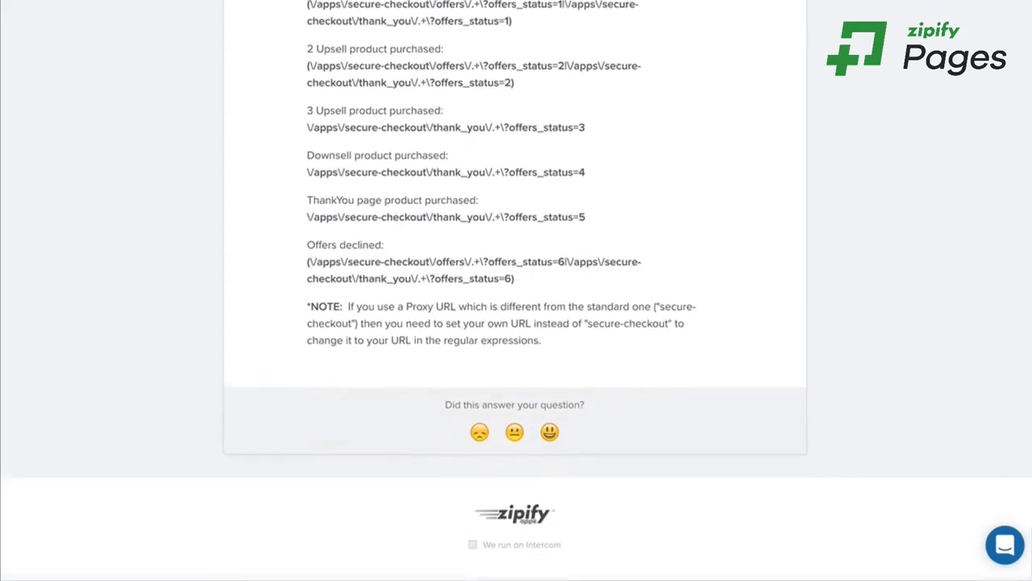
scroll(516, 290, "up", 2)
scroll(1000, 305, "up", 8)
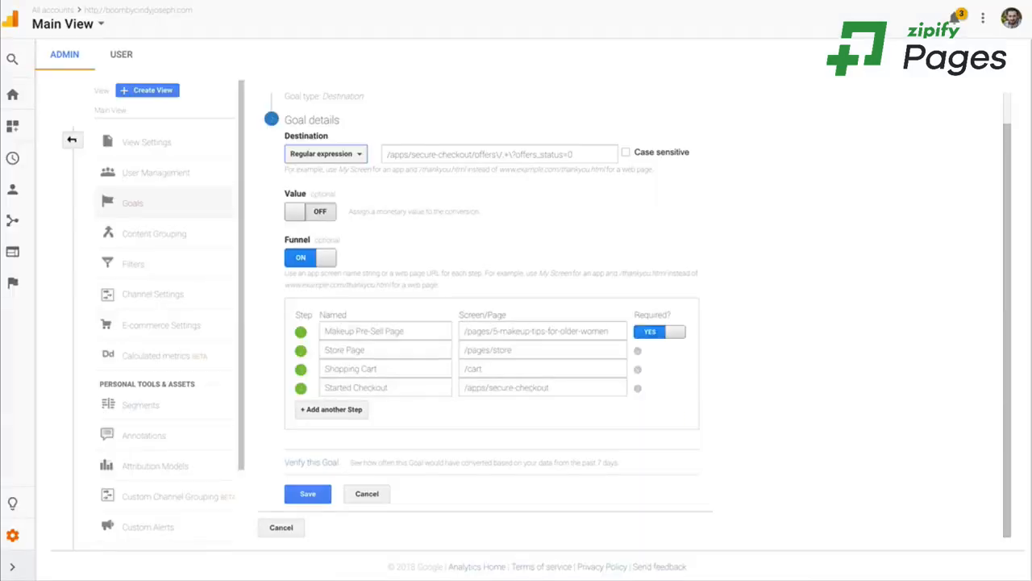
Step: Review the "Makeup Tips Pre-Sell Sale" goal's destination expression and funnel pages, and verify the goal against the past 7 days' data
key("Tab")
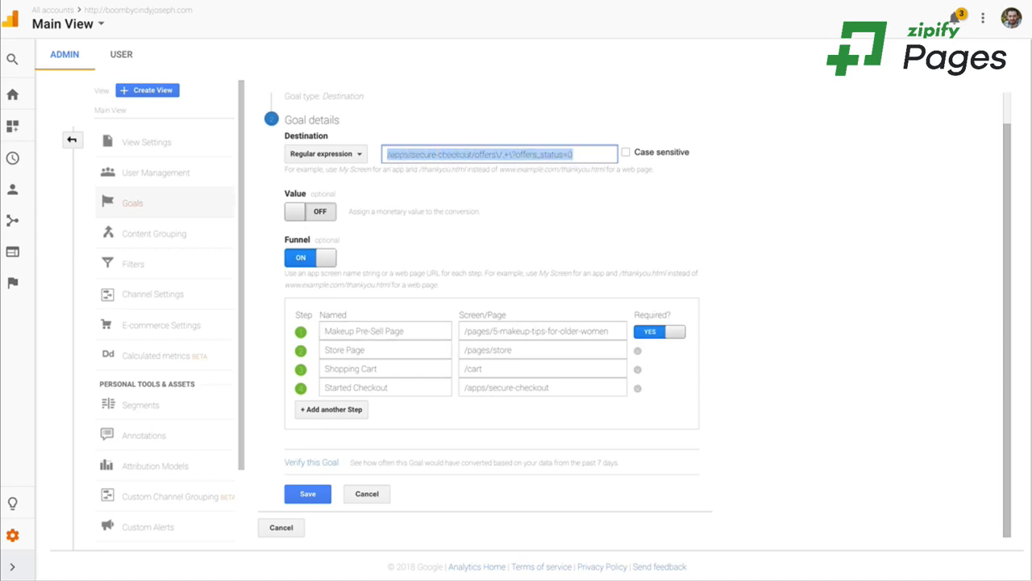
left_click_drag(464, 331, 610, 331)
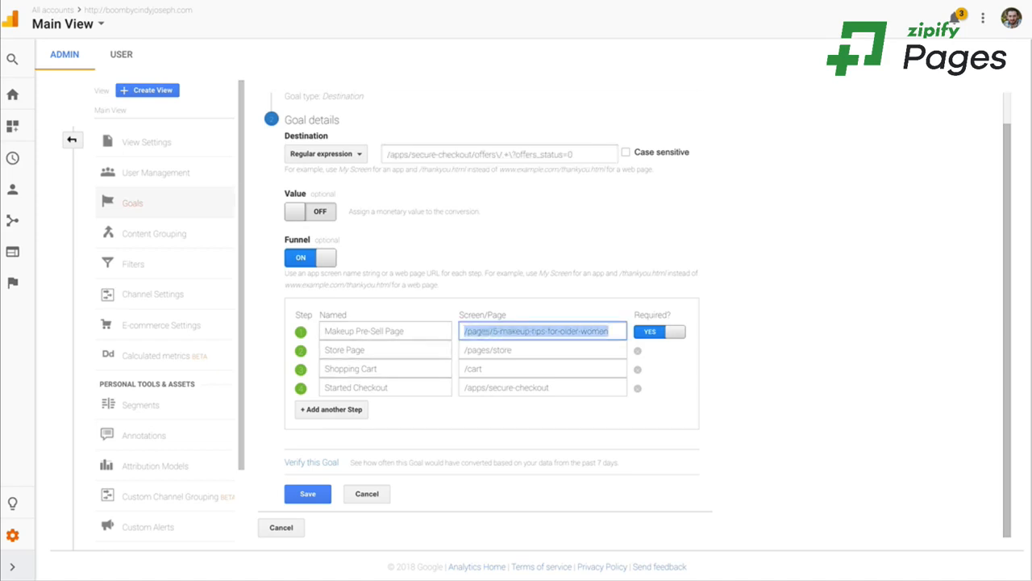
left_click(464, 332)
left_click_drag(465, 350, 551, 388)
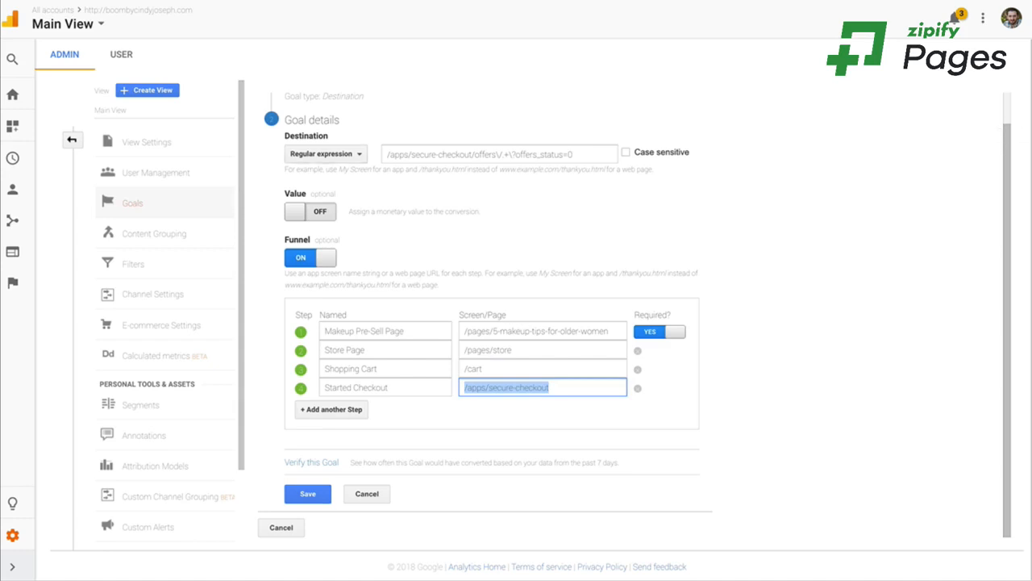
left_click(951, 467)
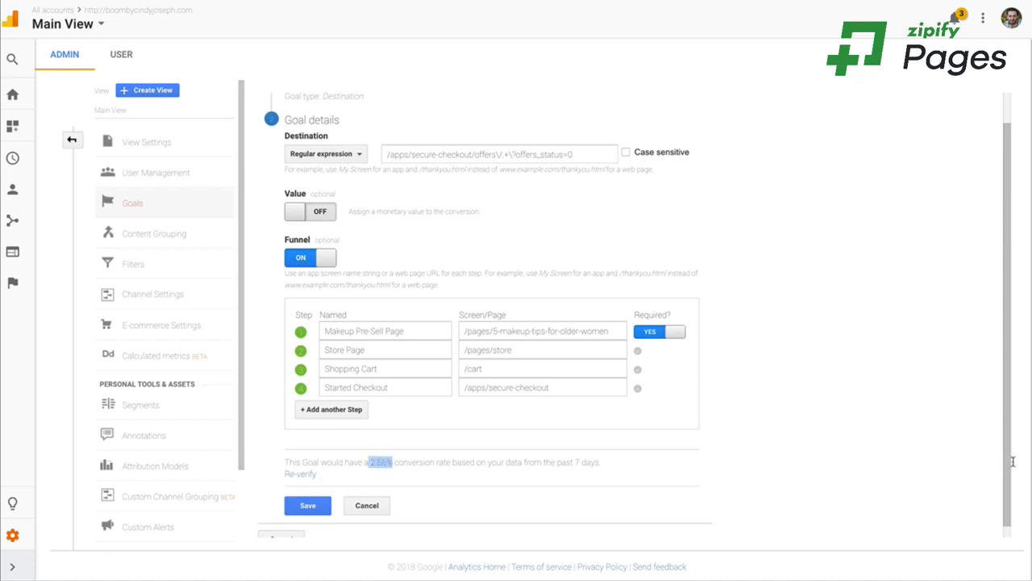
triple_click(406, 462)
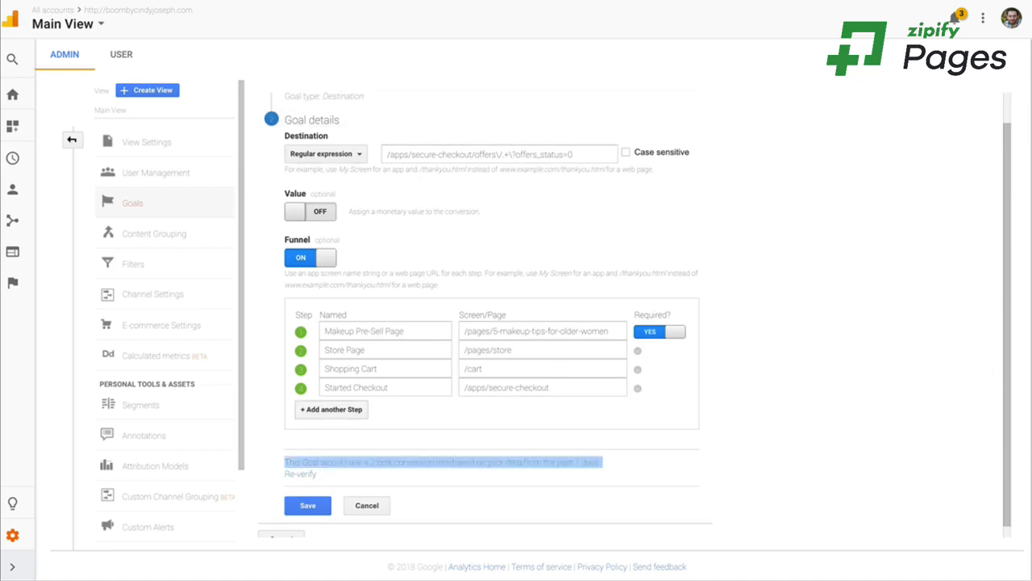
triple_click(516, 331)
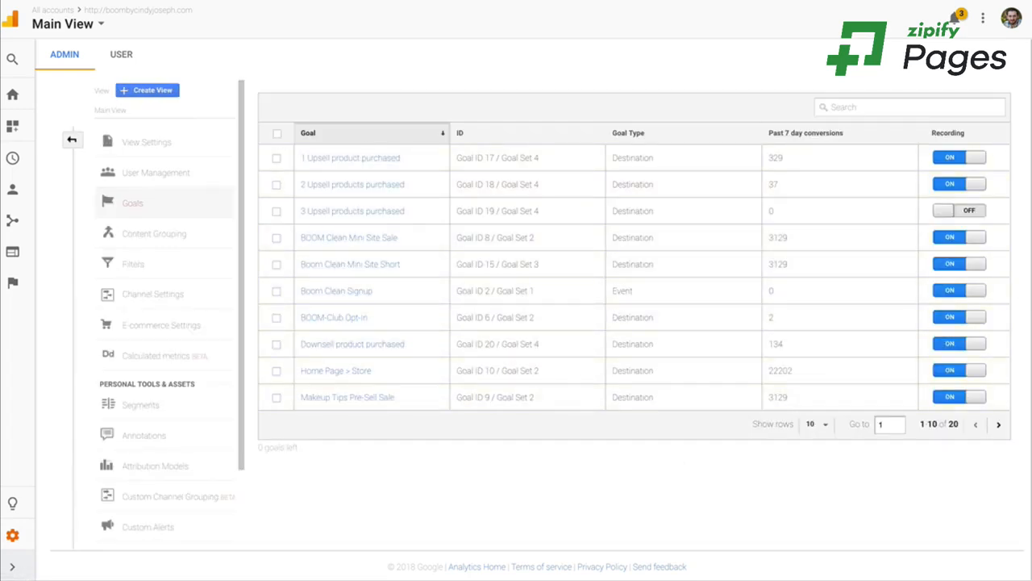
Step: Open the "Purchase" goal's details from the second page of goals and review its destination expression and funnel step pages
left_click(999, 424)
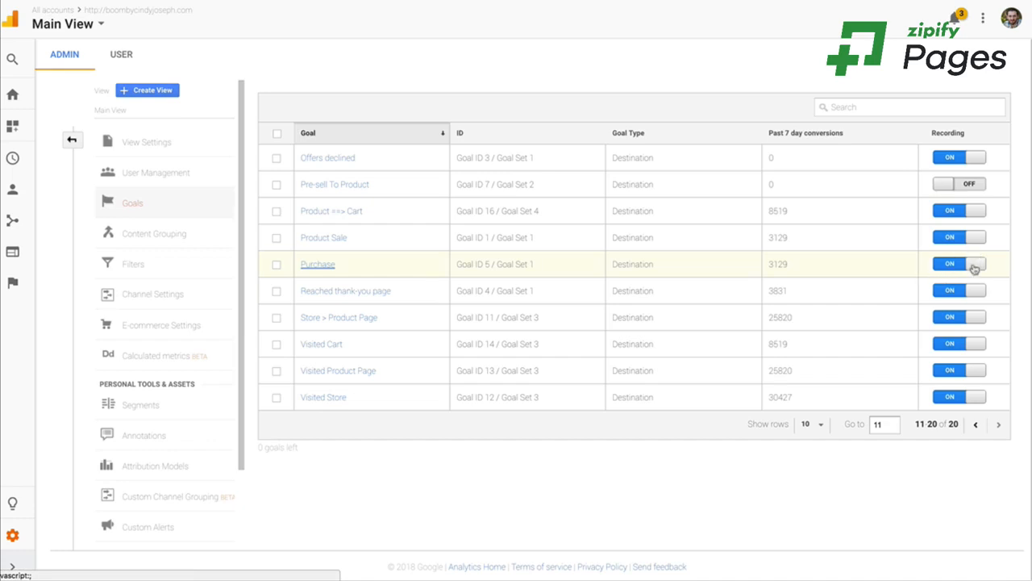
left_click(946, 271)
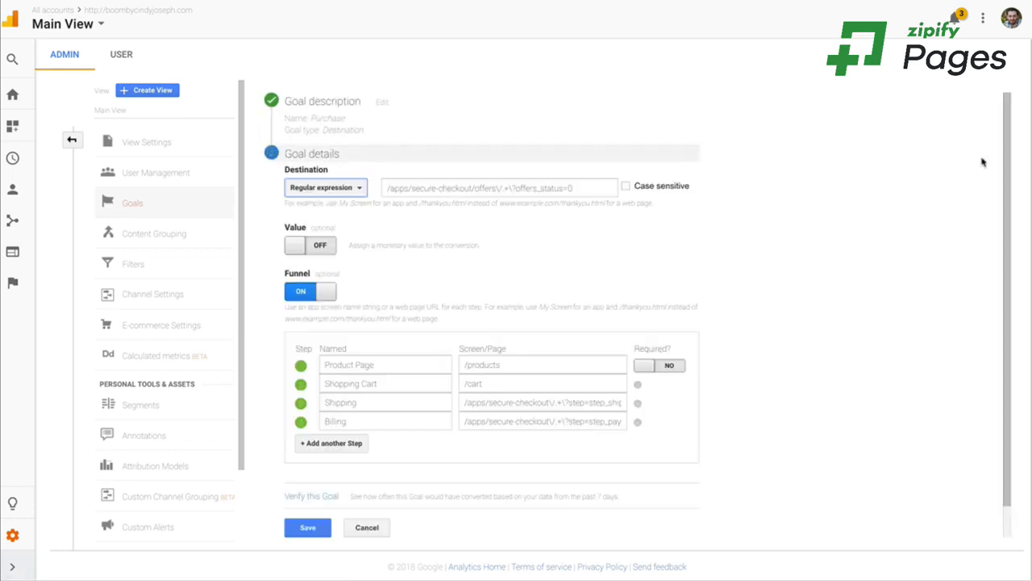
key("Tab")
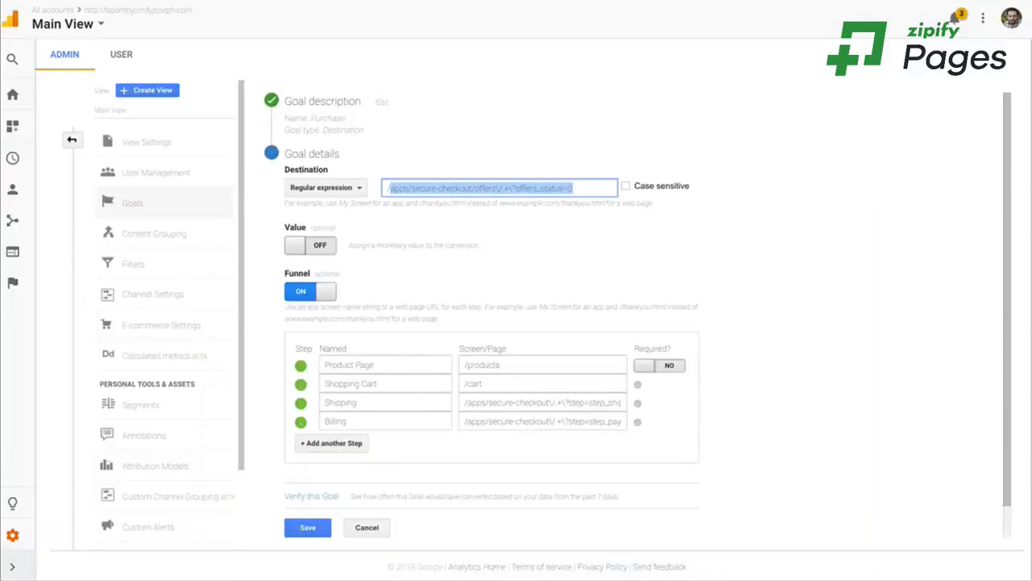
left_click_drag(503, 365, 463, 384)
double_click(499, 403)
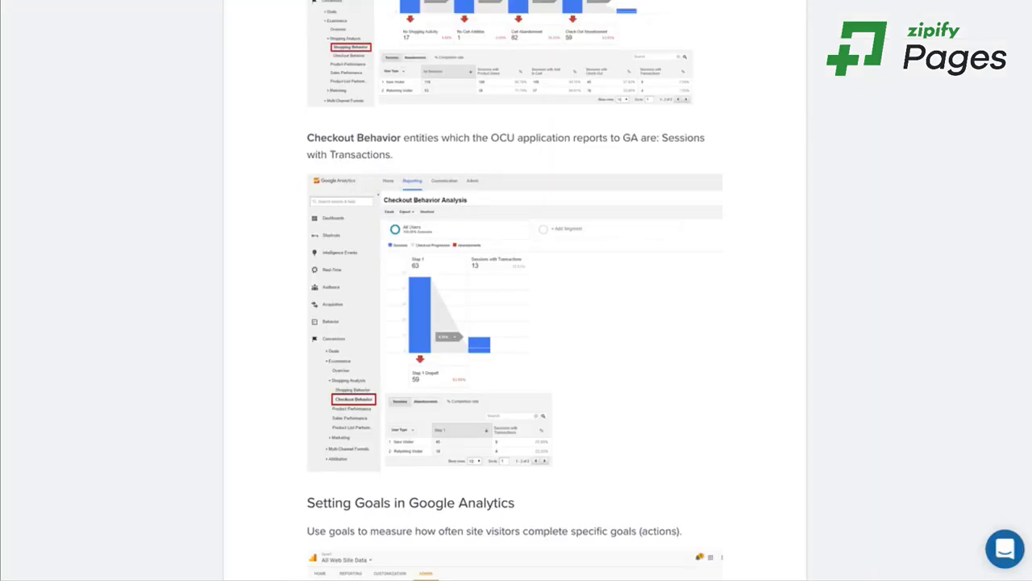
Step: Search Google for "shopify google analytics goals" and open the Shopify Help Center article on goals and funnels at its setup section
type("shopify google analytics goals")
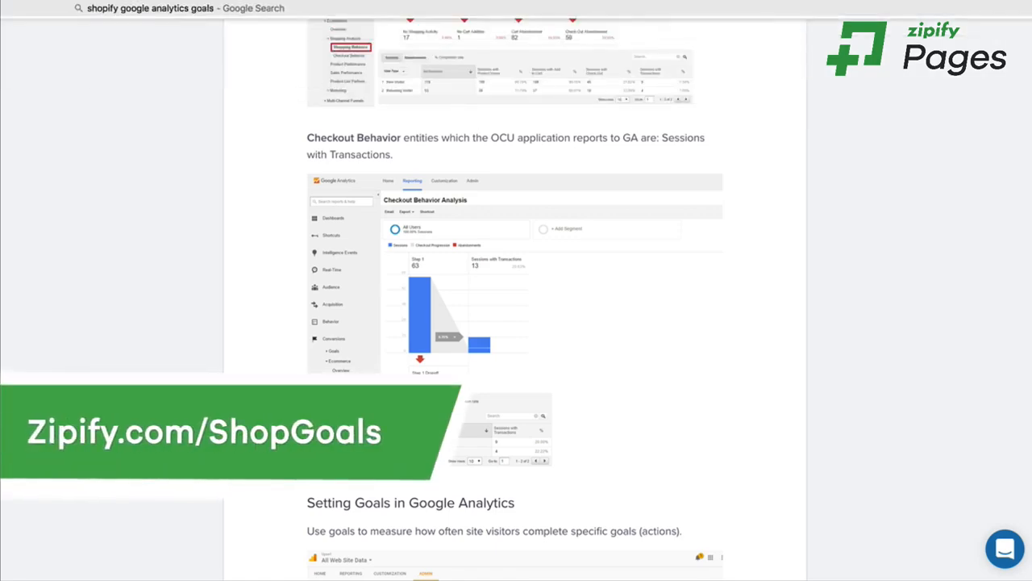
key("Return")
scroll(991, 290, "down", 1)
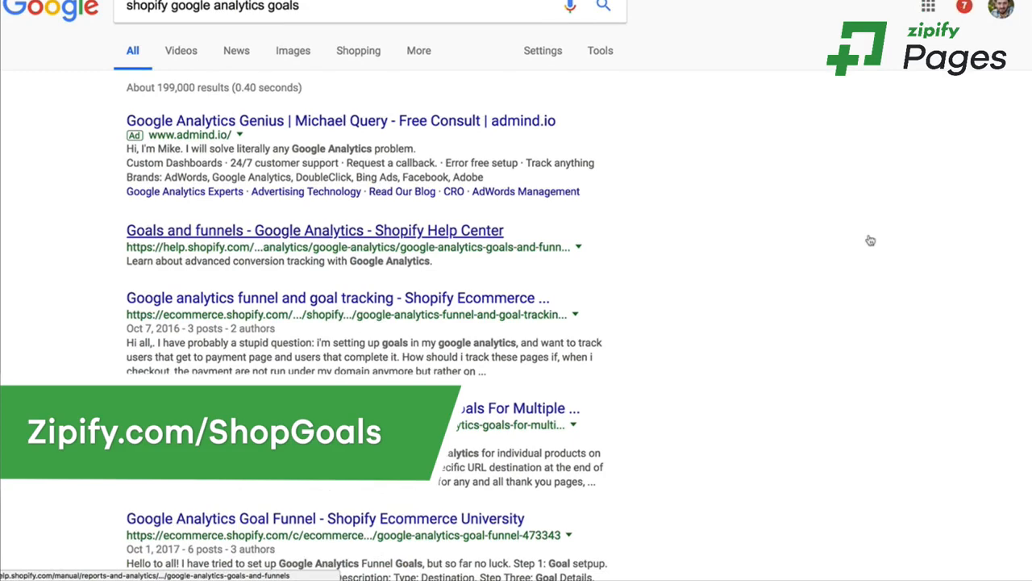
left_click(870, 240)
left_click_drag(458, 200, 518, 240)
scroll(518, 240, "down", 11)
scroll(593, 290, "down", 4)
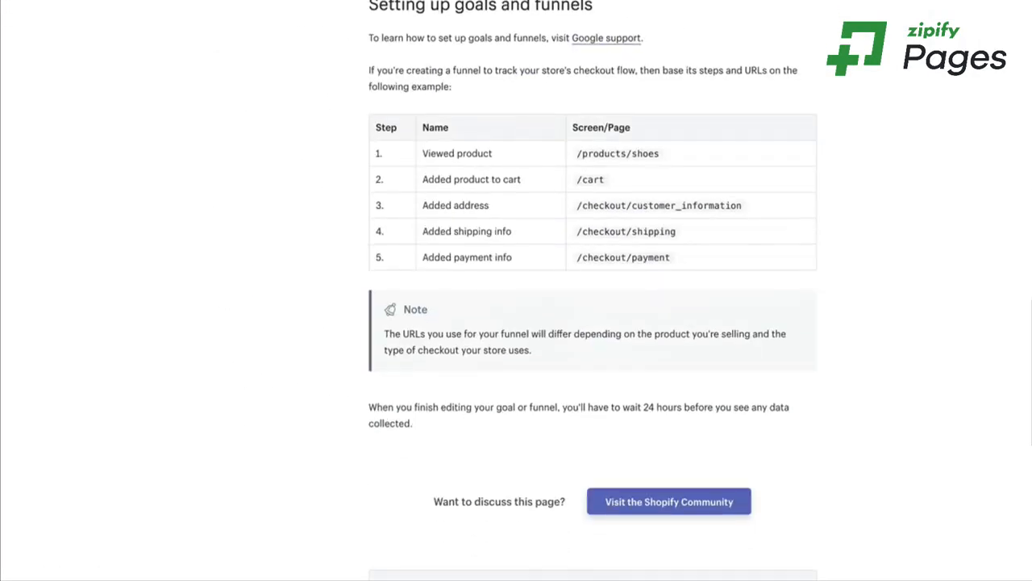
Step: Study the article's example checkout funnel, comparing each step's name with its page URL from Viewed product to Added payment info
left_click_drag(431, 153, 493, 153)
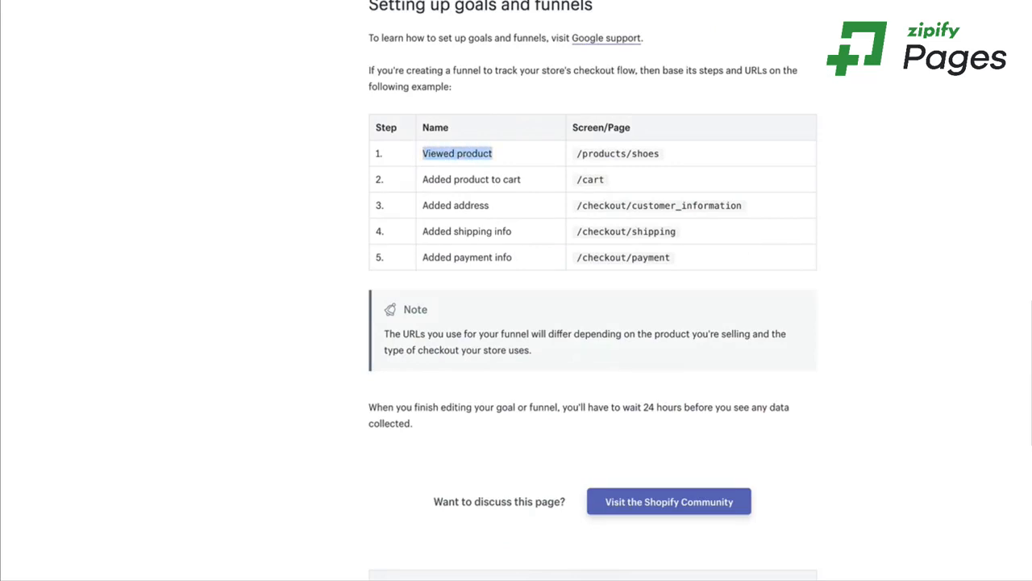
left_click_drag(422, 179, 521, 179)
left_click_drag(423, 205, 490, 206)
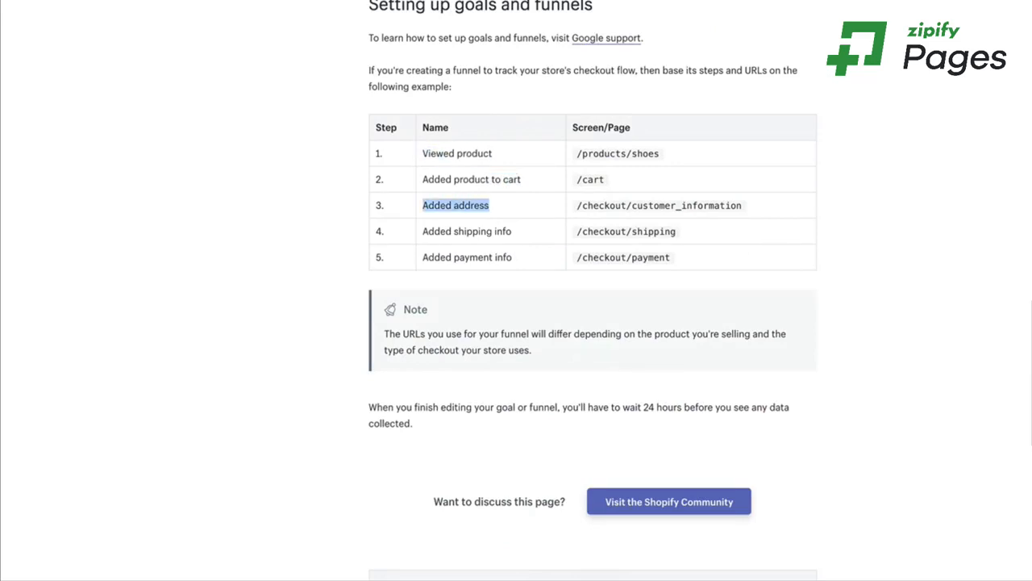
left_click(424, 232)
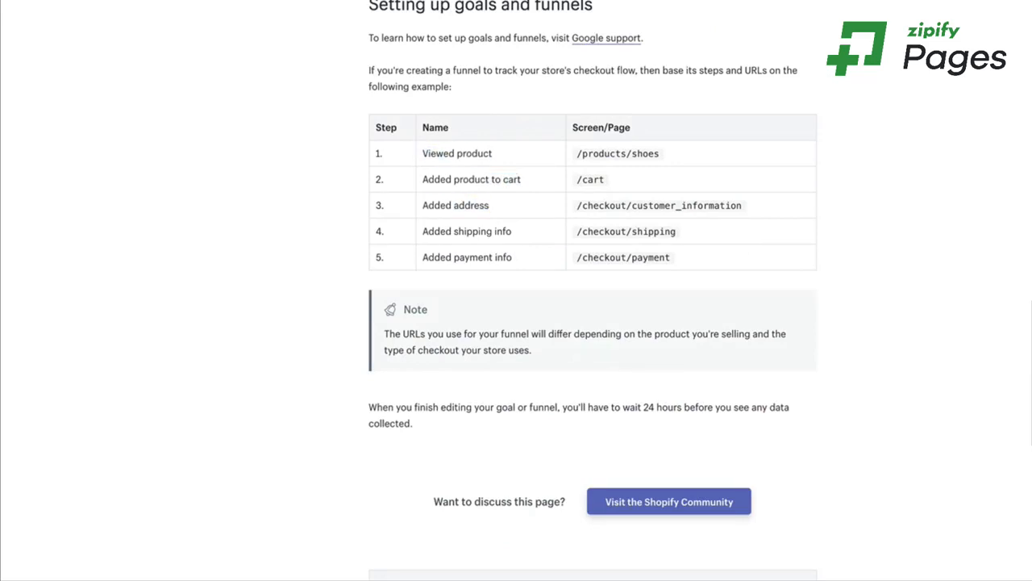
left_click_drag(576, 153, 644, 153)
left_click_drag(582, 180, 604, 180)
scroll(605, 194, "down", 4)
scroll(605, 194, "up", 5)
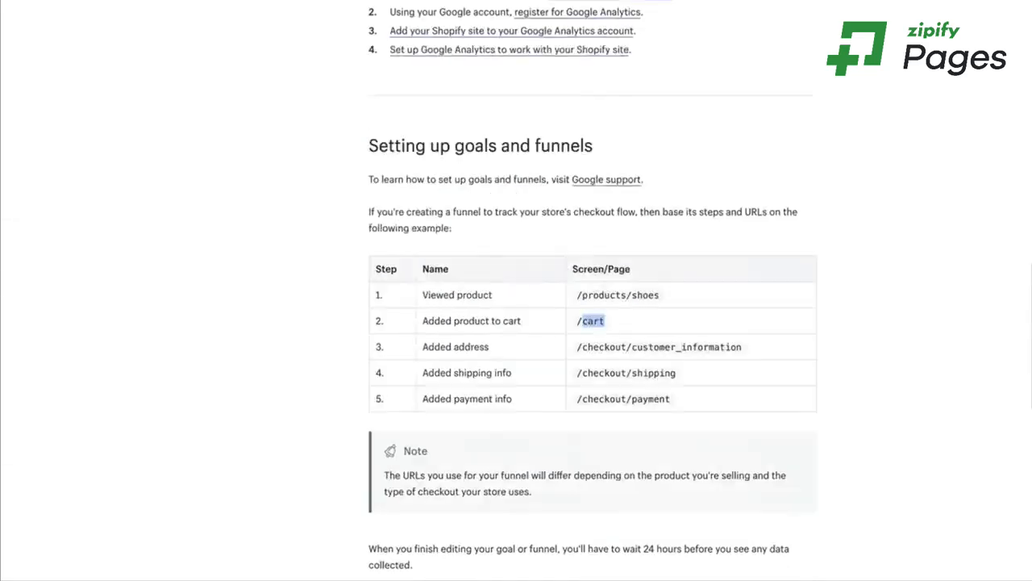
scroll(592, 290, "up", 3)
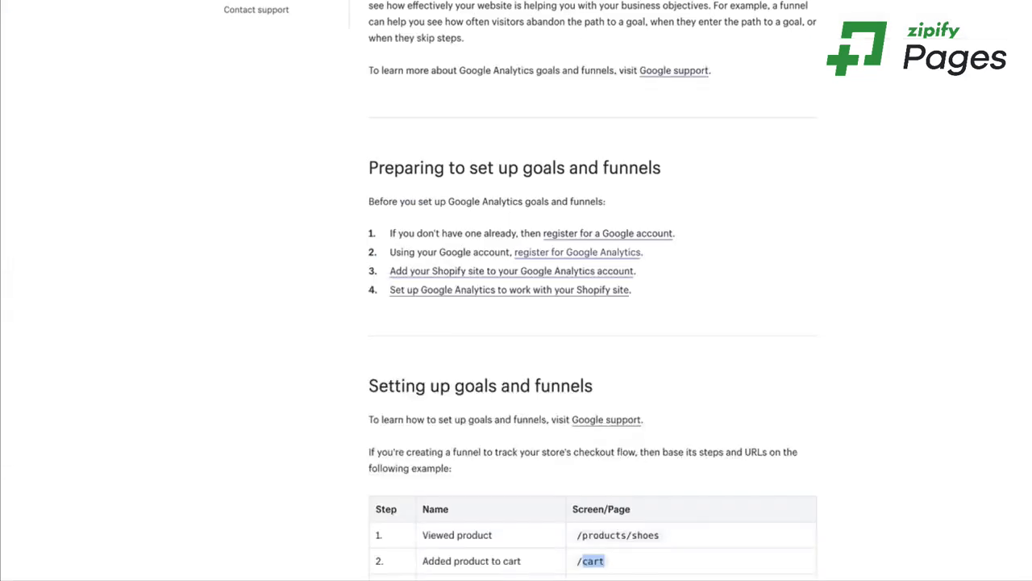
scroll(592, 290, "down", 4)
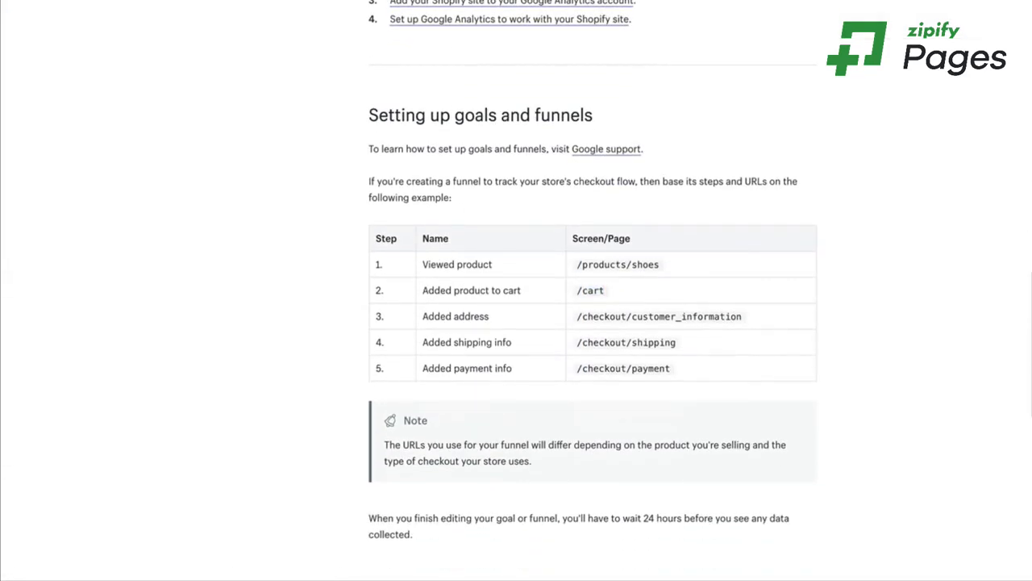
left_click_drag(435, 263, 492, 263)
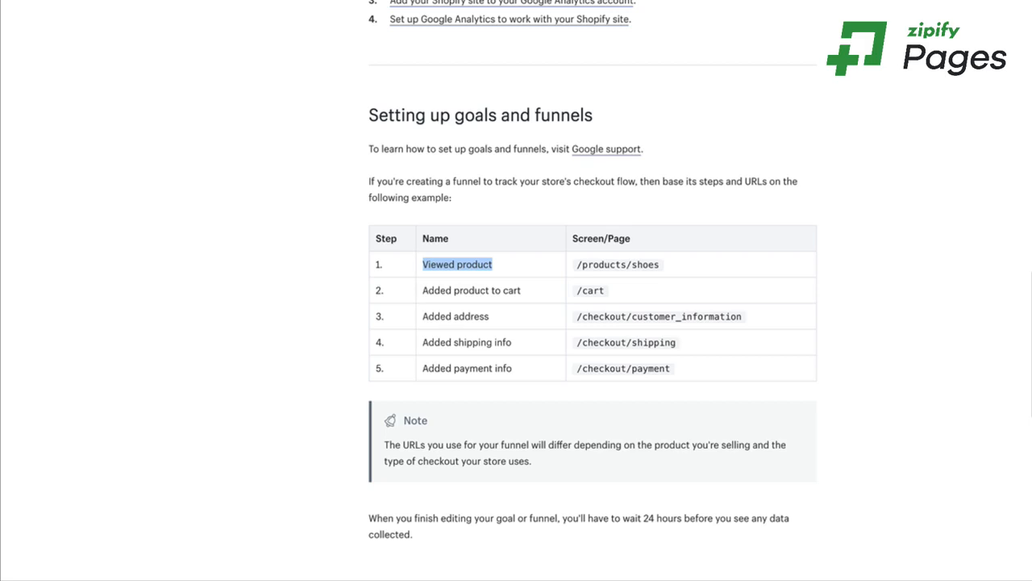
left_click_drag(573, 240, 744, 317)
Step: Check the view's goals list in Google Analytics, then open Shopify's "Setting up Google Analytics" article and read its tracking setup instructions
left_click(1018, 54)
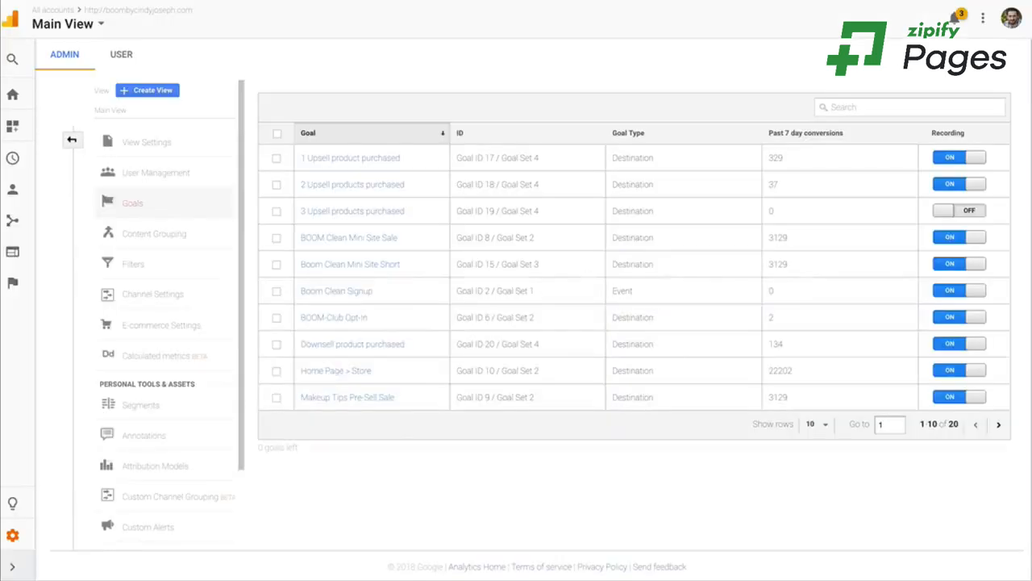
left_click(985, 396)
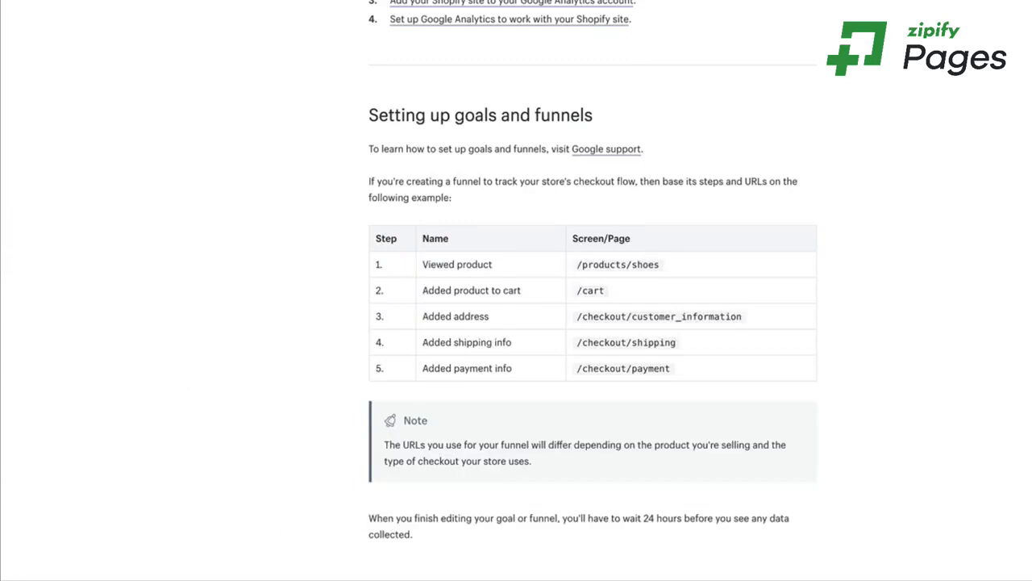
scroll(593, 290, "up", 7)
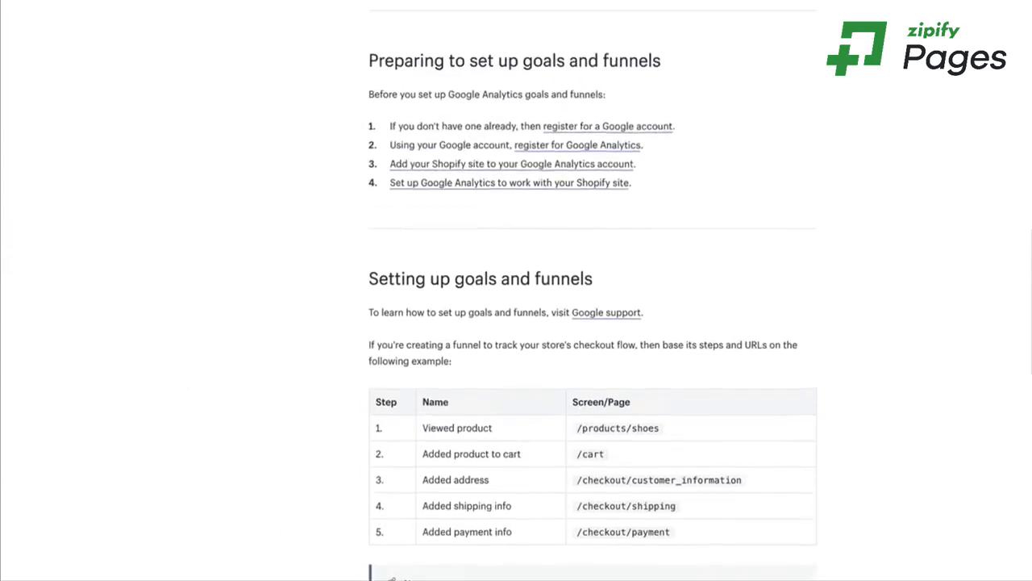
scroll(901, 347, "up", 4)
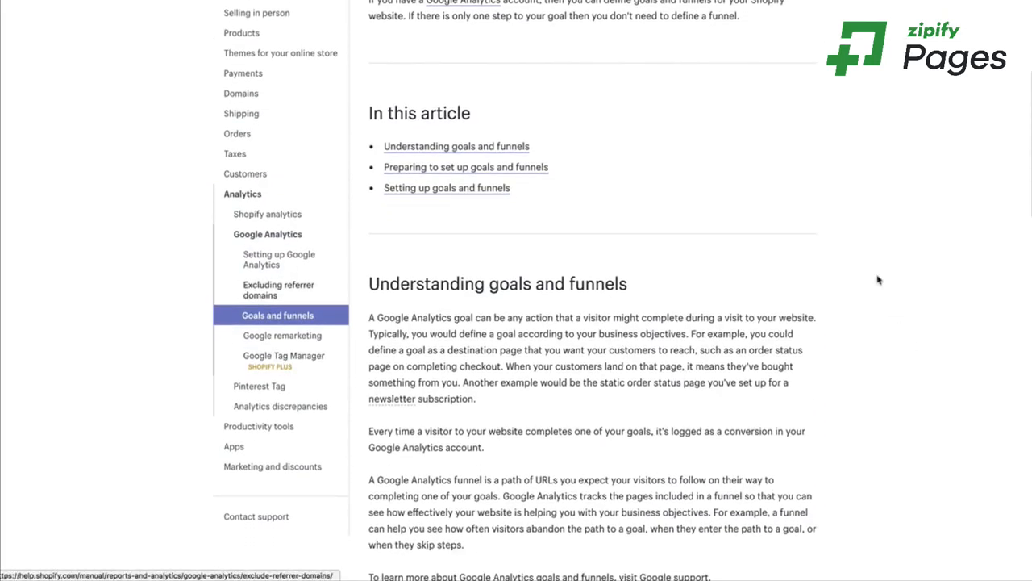
left_click(274, 259)
scroll(1030, 325, "down", 10)
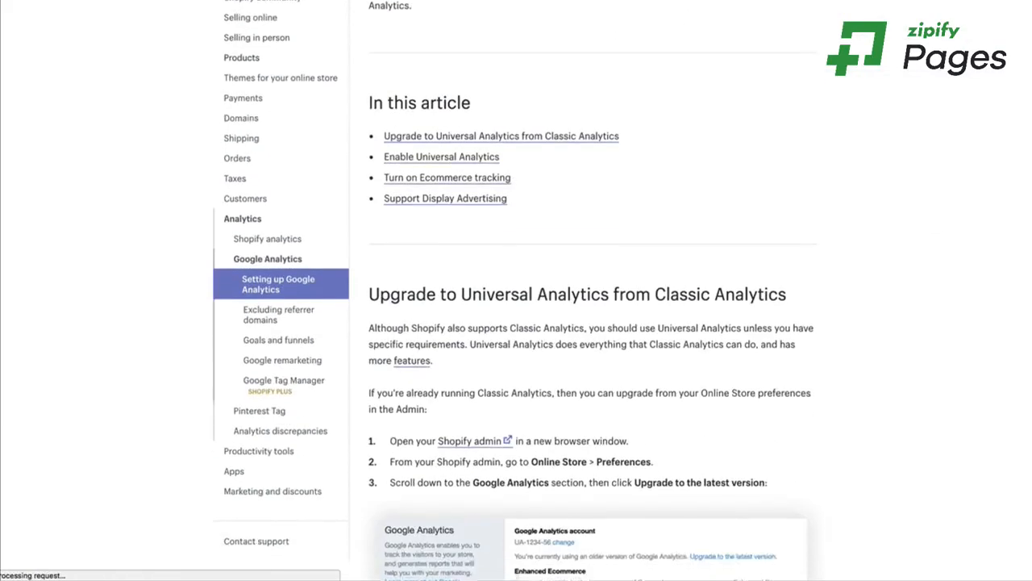
scroll(592, 290, "down", 15)
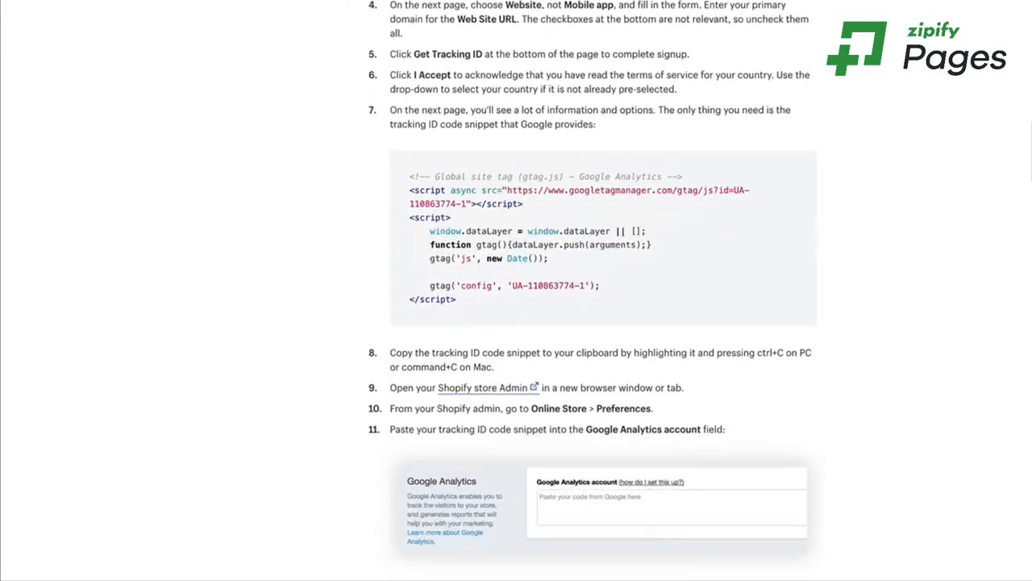
scroll(592, 290, "down", 15)
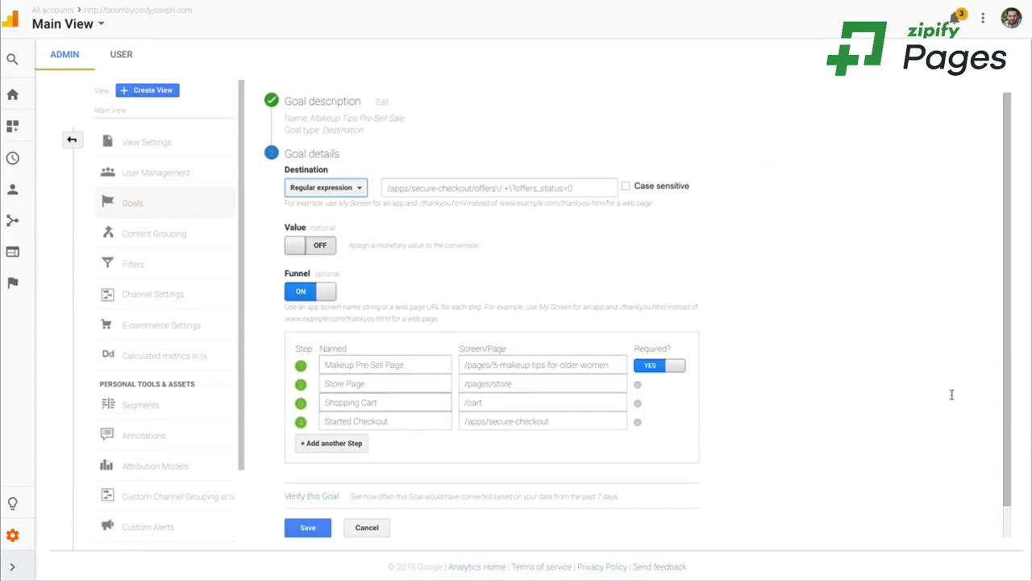
Step: Review the "Makeup Tips Pre-Sell Sale" goal's first funnel step and destination expression, then return to the main admin settings
triple_click(386, 364)
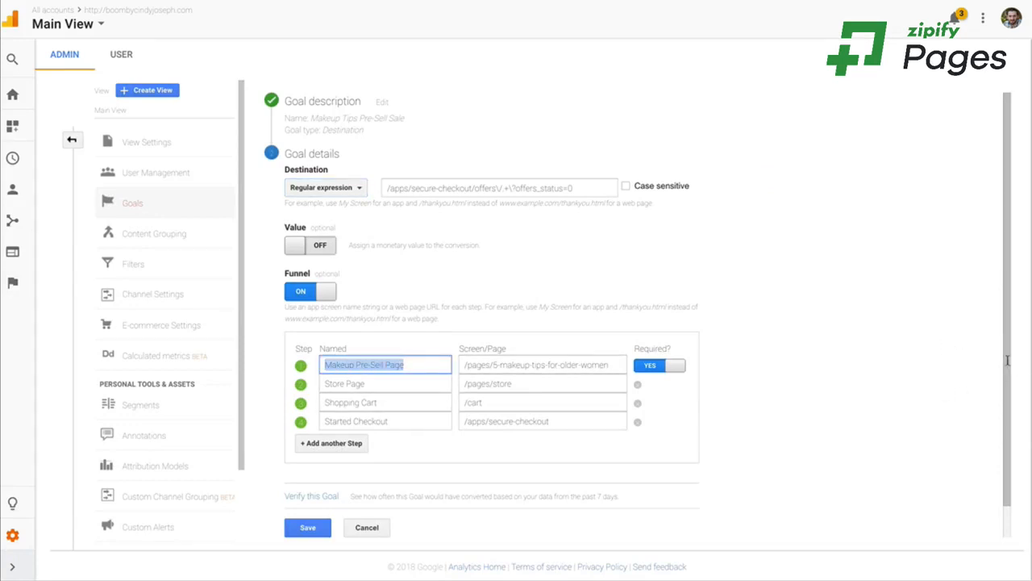
left_click_drag(464, 365, 560, 365)
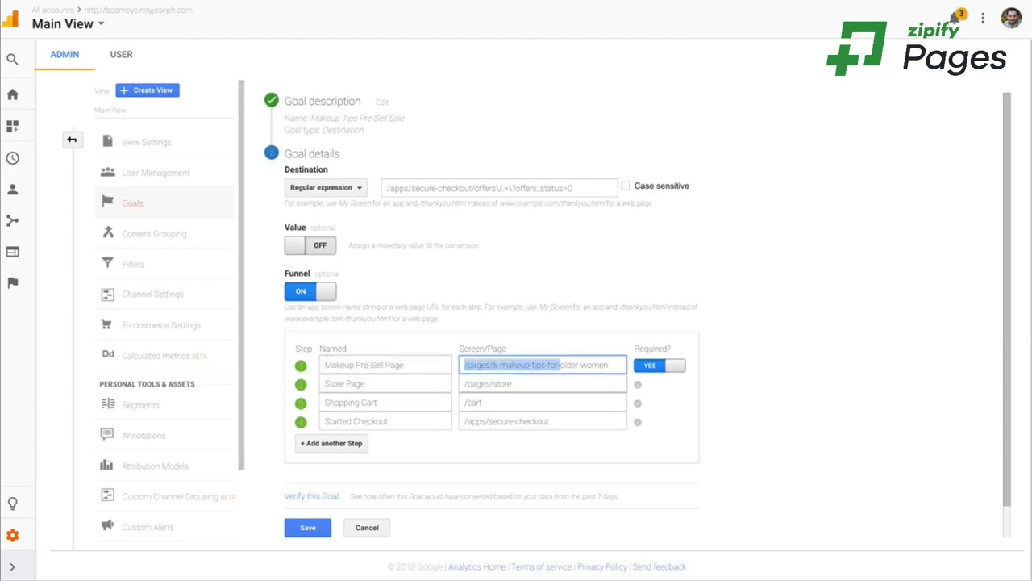
triple_click(408, 188)
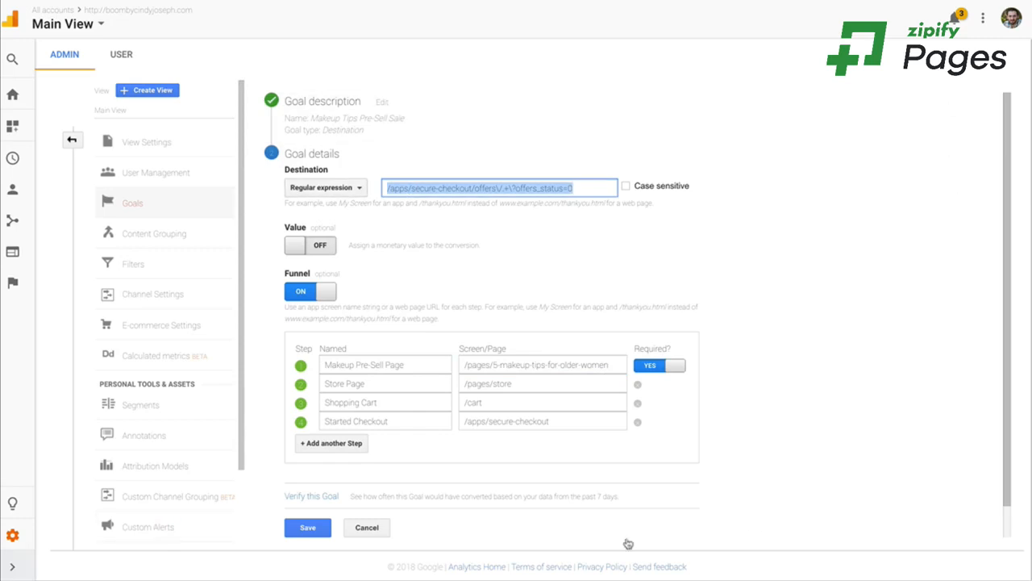
left_click(12, 535)
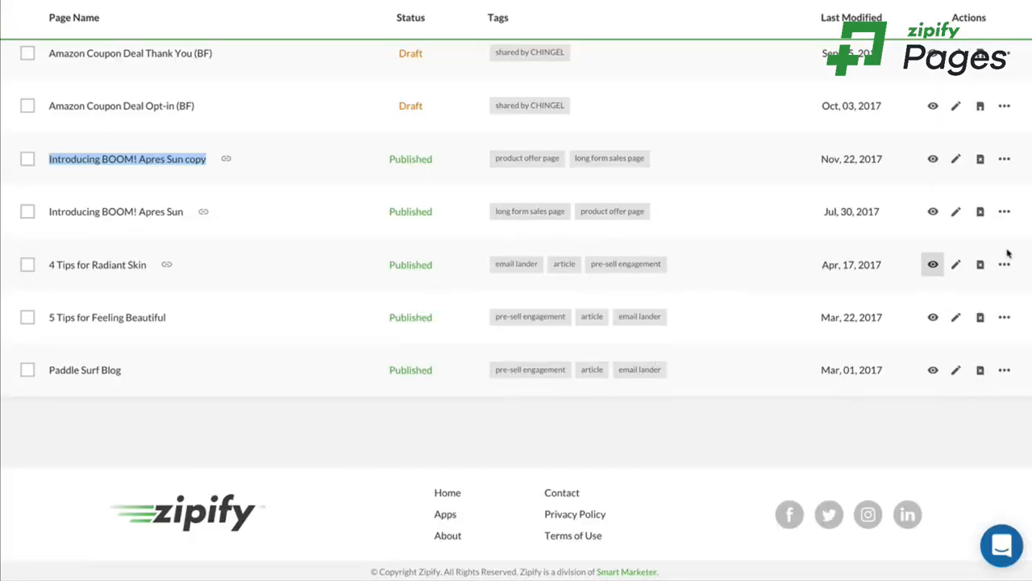
Step: Switch to the Zipify Pages list, preview the published "4 Tips for Radiant Skin" page and read through its content
scroll(1008, 254, "up", 8)
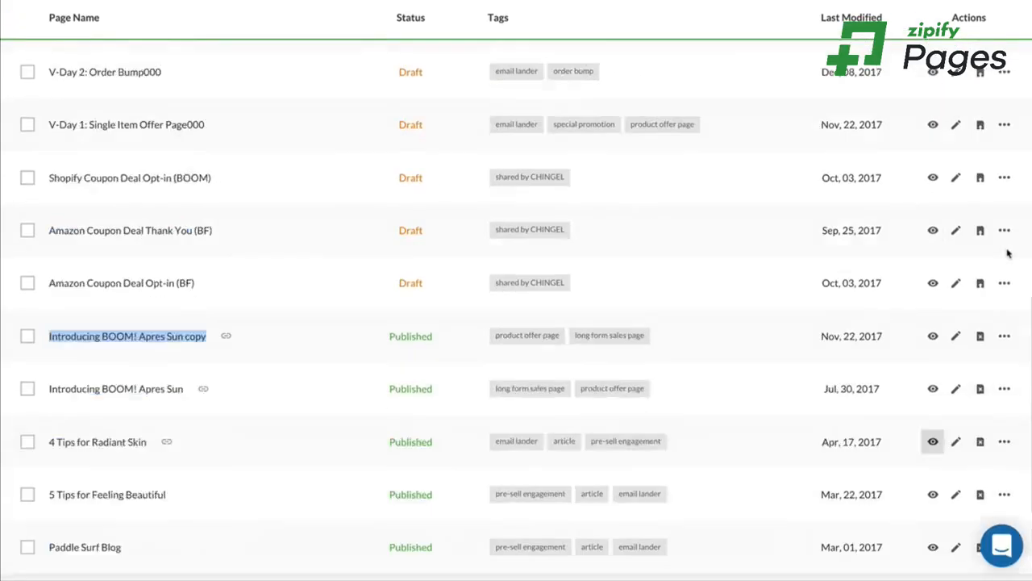
scroll(1007, 254, "down", 10)
scroll(1007, 254, "up", 3)
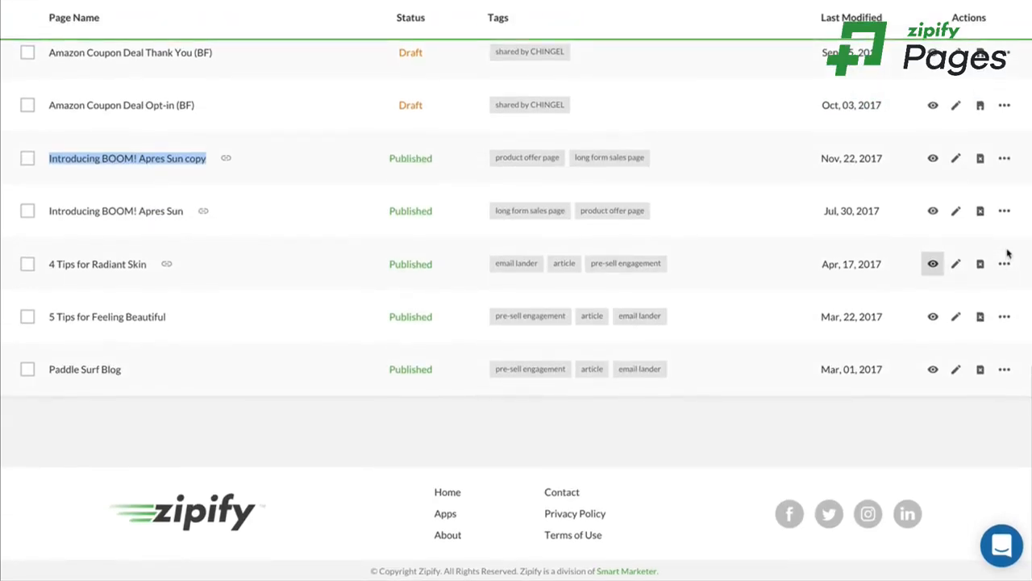
left_click(895, 220)
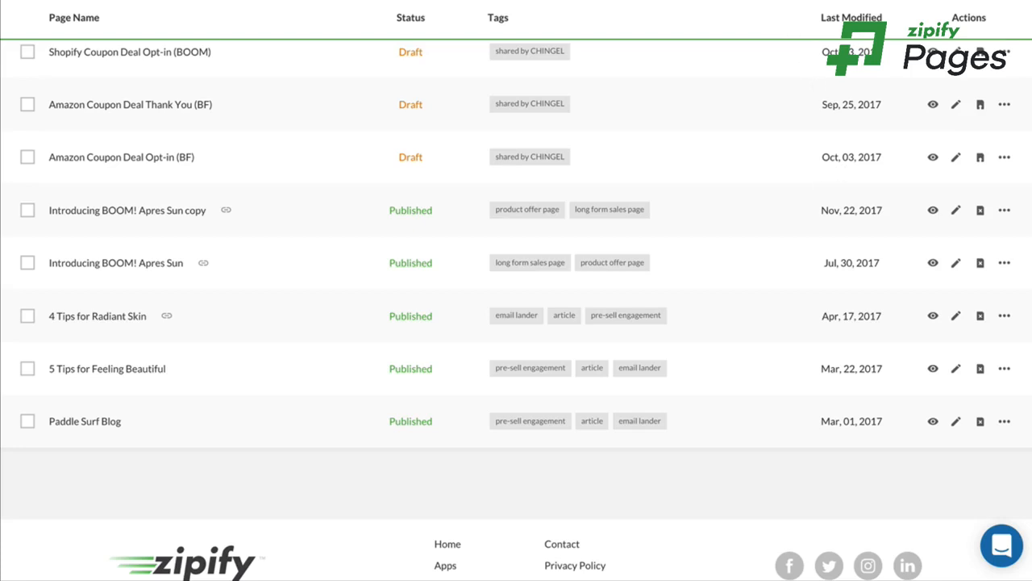
left_click(933, 315)
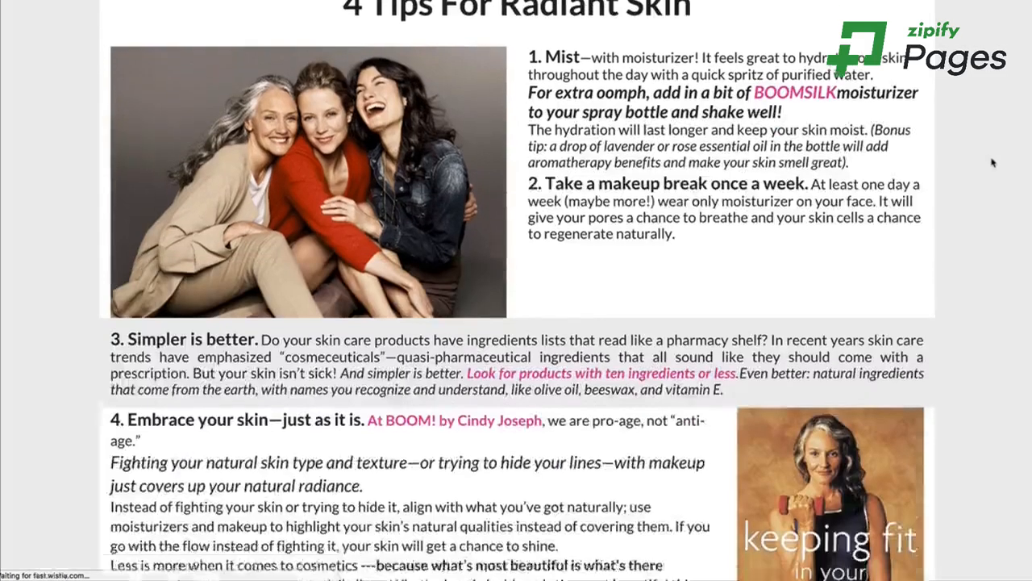
scroll(993, 163, "down", 3)
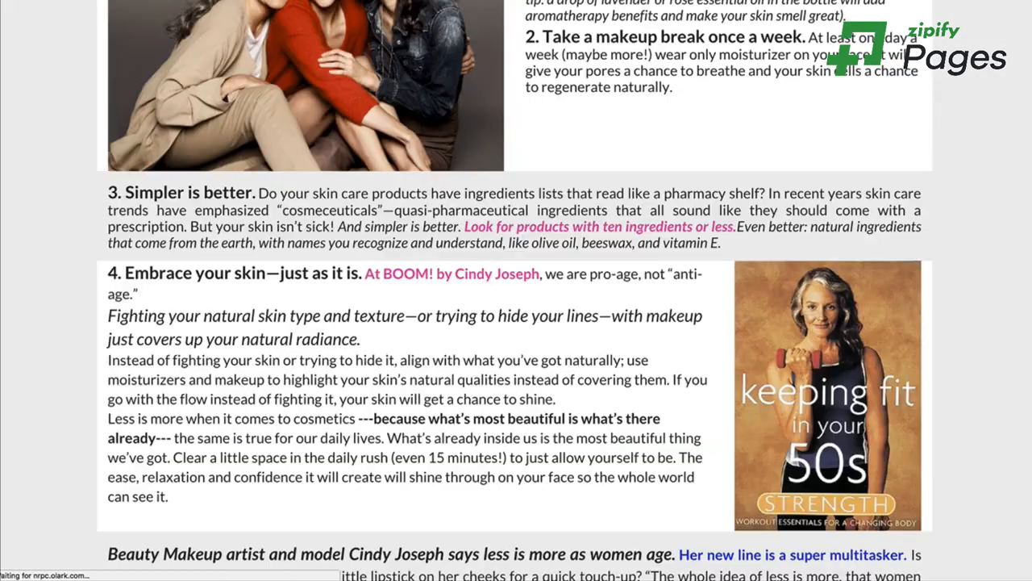
scroll(516, 290, "down", 10)
scroll(516, 291, "down", 15)
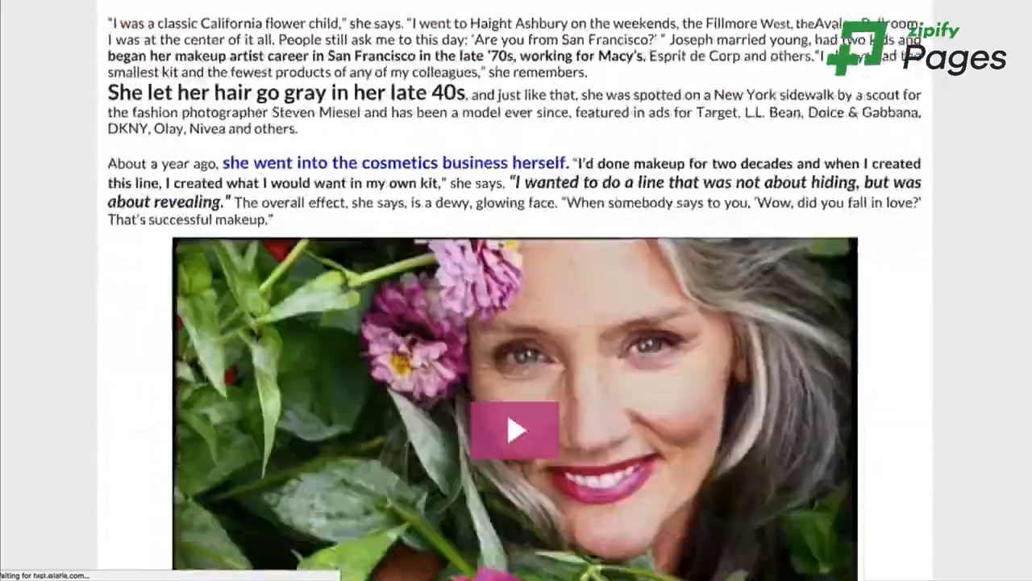
scroll(516, 290, "up", 6)
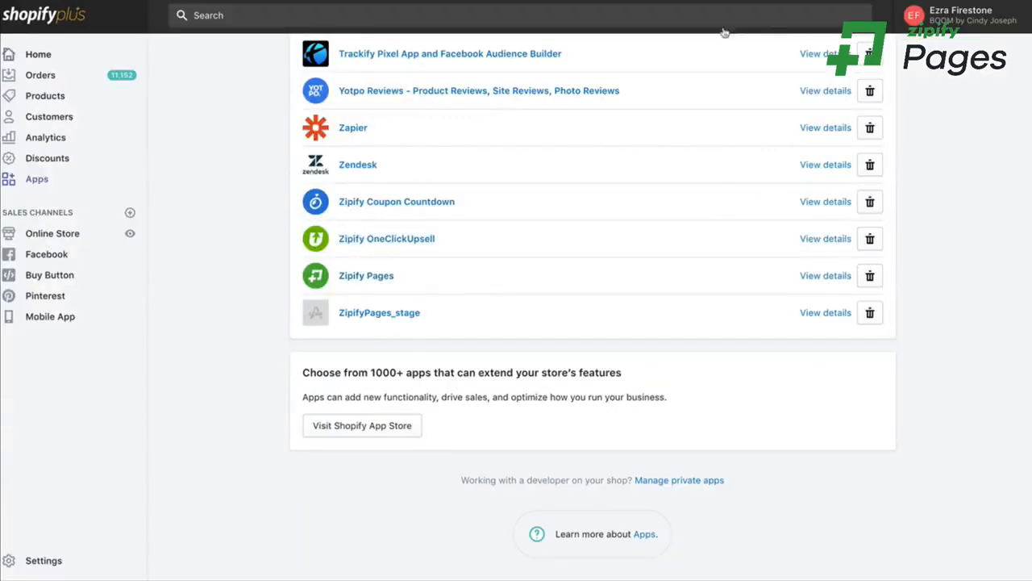
Step: Open the Shopify Online Store preferences and review the Google Analytics account and Enhanced Ecommerce settings
scroll(686, 181, "up", 3)
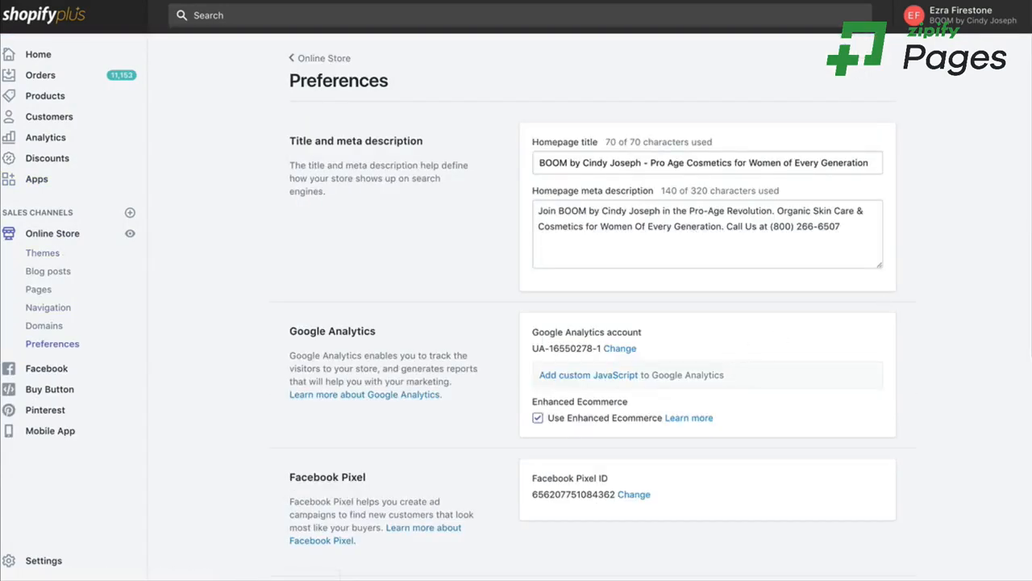
scroll(591, 323, "down", 3)
scroll(591, 323, "down", 1)
left_click_drag(530, 156, 645, 179)
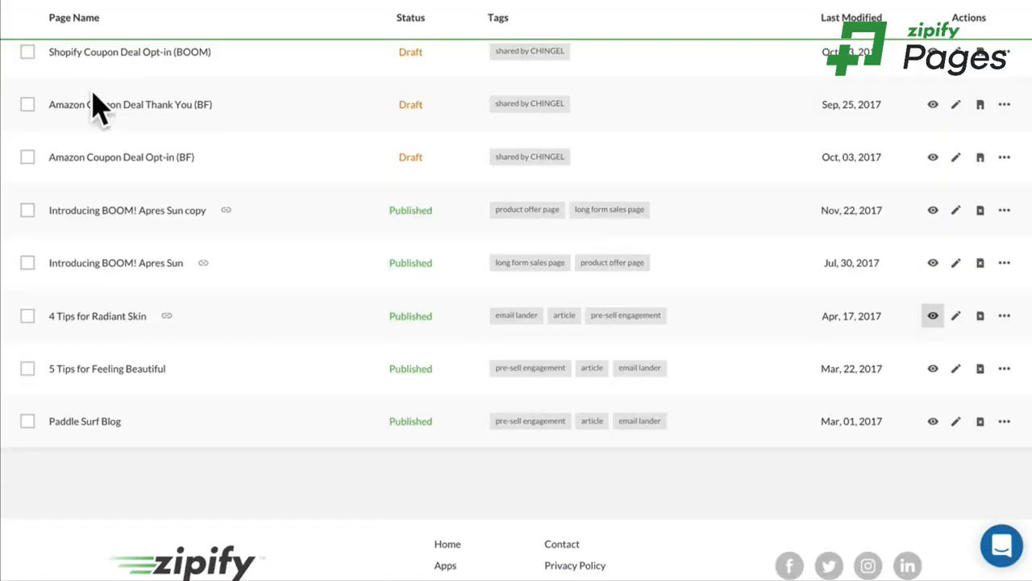
scroll(92, 104, "down", 1)
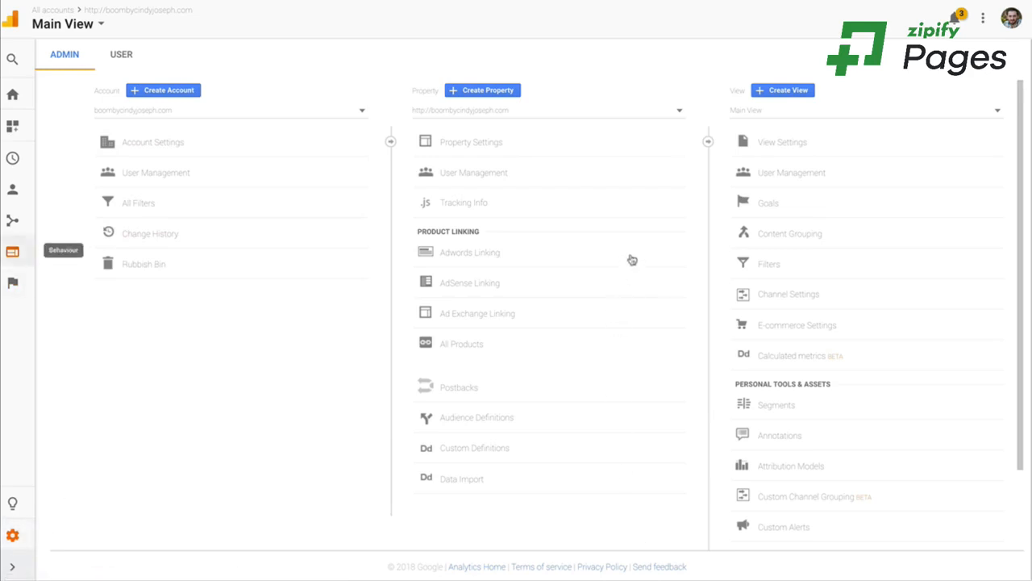
Step: Switch to Google Analytics and open the goals' Funnel Visualisation report to examine the "Makeup Tips Pre-Sell Sale" funnel
left_click(12, 251)
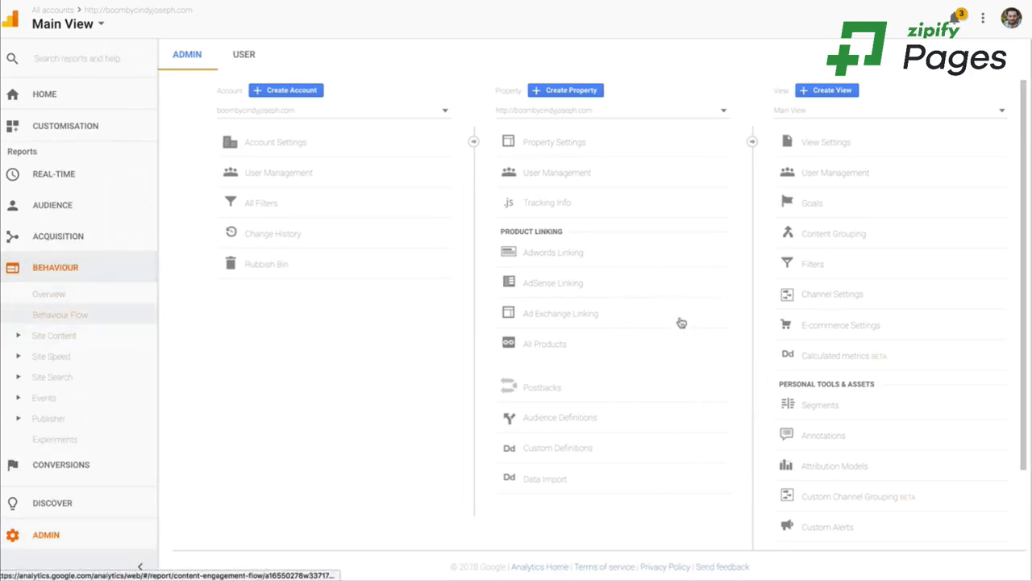
left_click(61, 466)
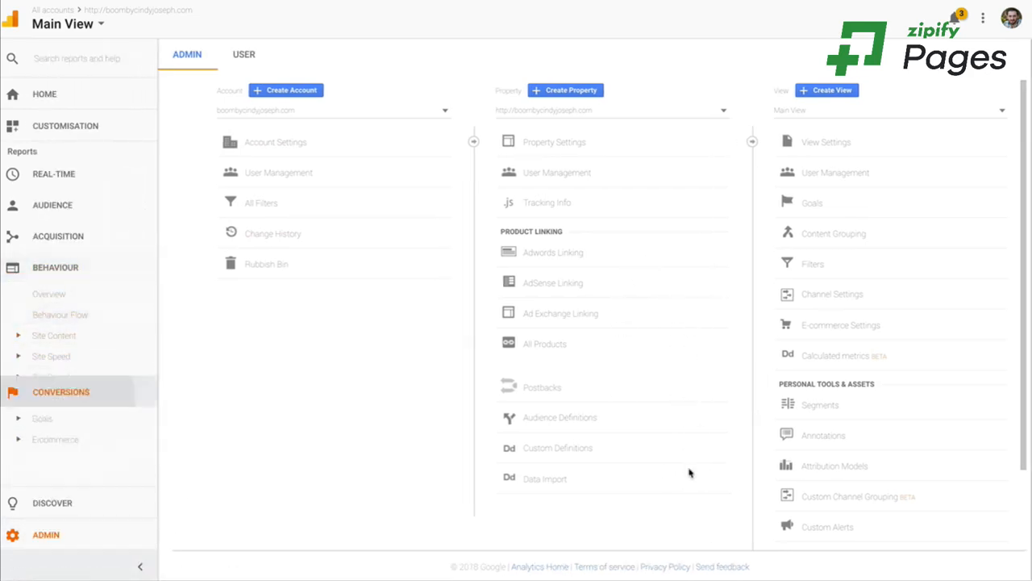
left_click(43, 324)
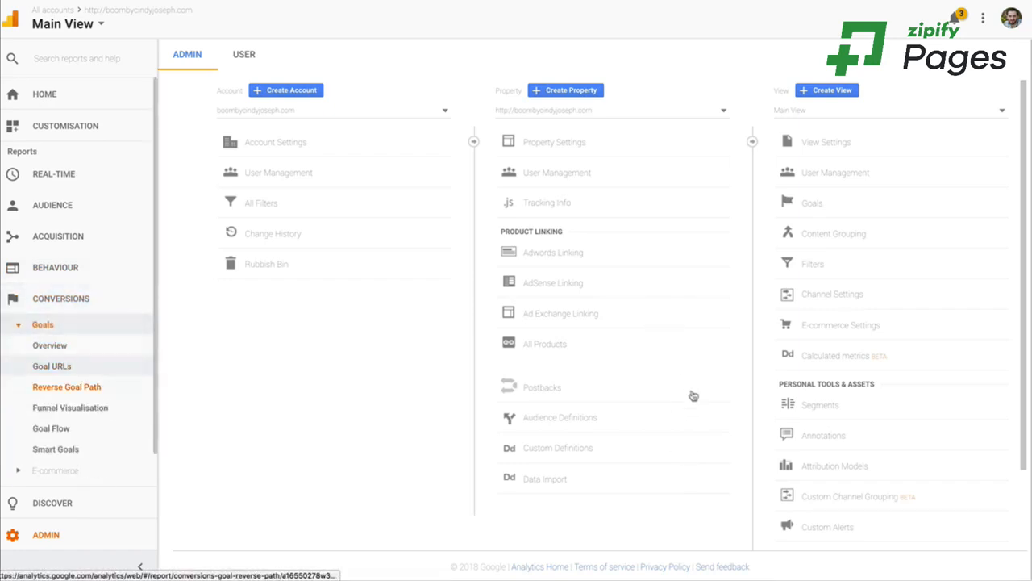
left_click(71, 407)
scroll(516, 323, "down", 3)
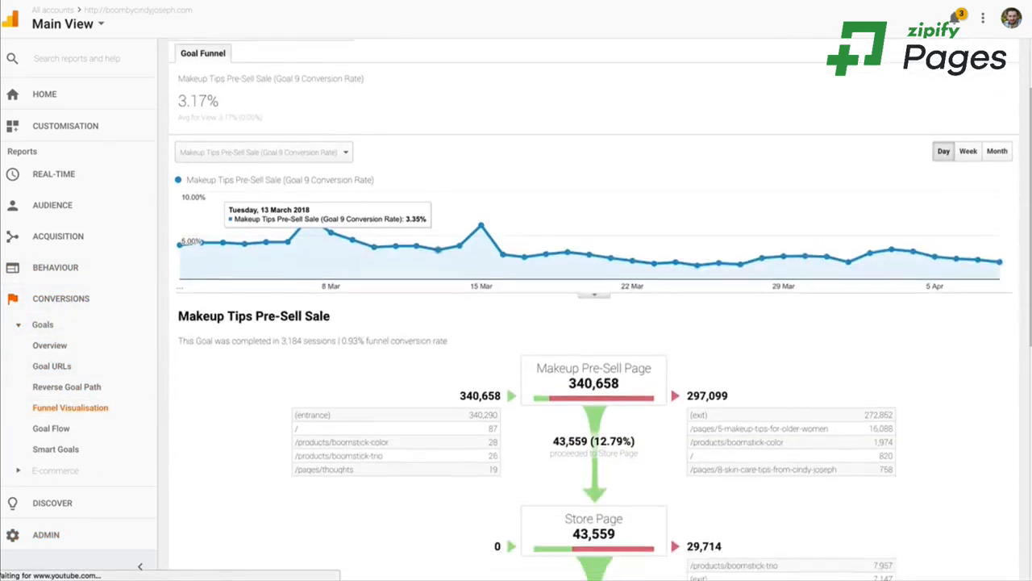
Step: Examine the "Makeup Tips Pre-Sell Sale" funnel stages from Makeup Pre-Sell Page to final sale, including the proceed rates and exits between them
scroll(505, 198, "down", 5)
scroll(505, 198, "up", 7)
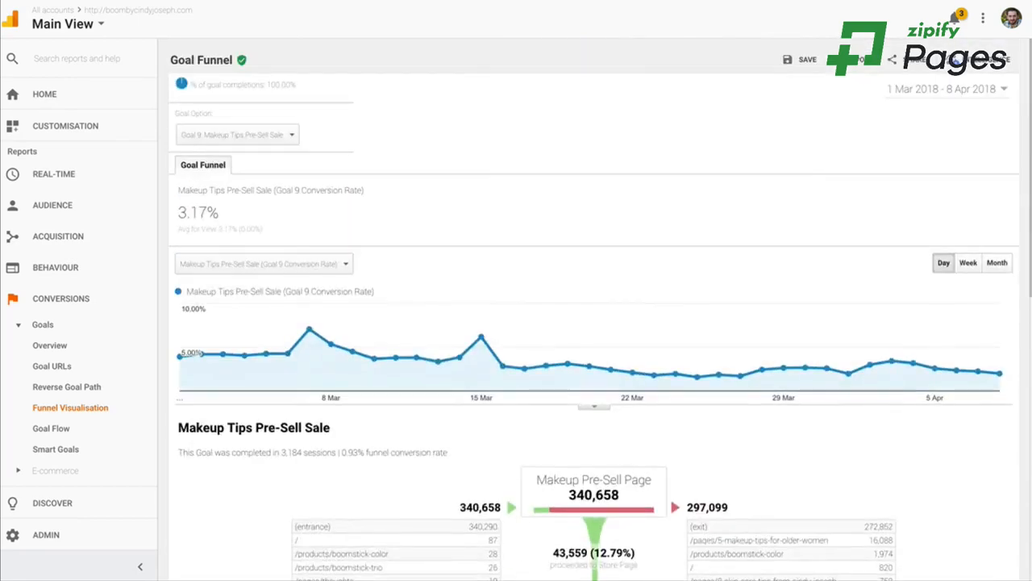
scroll(505, 199, "down", 7)
scroll(506, 199, "up", 7)
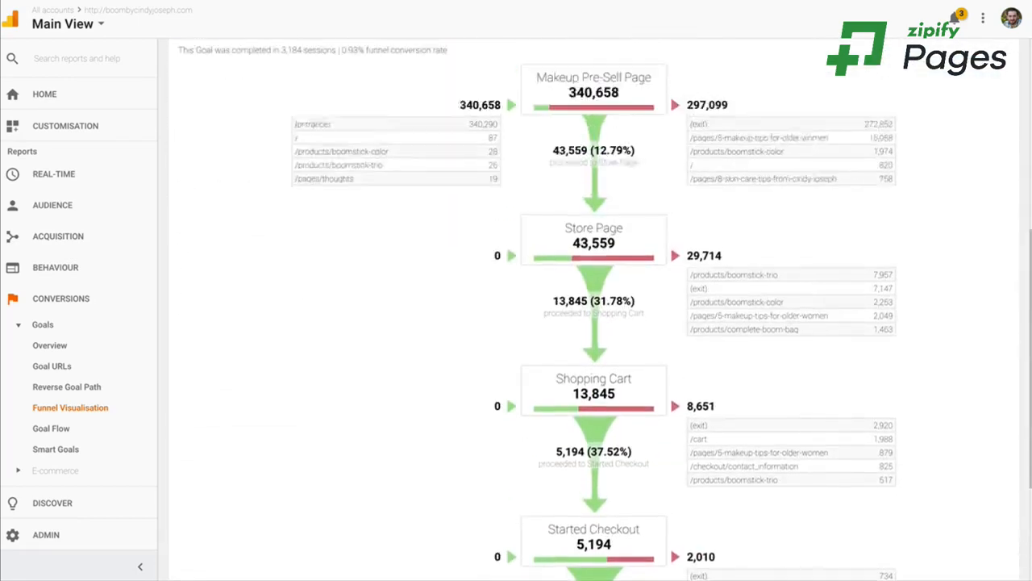
scroll(506, 198, "down", 7)
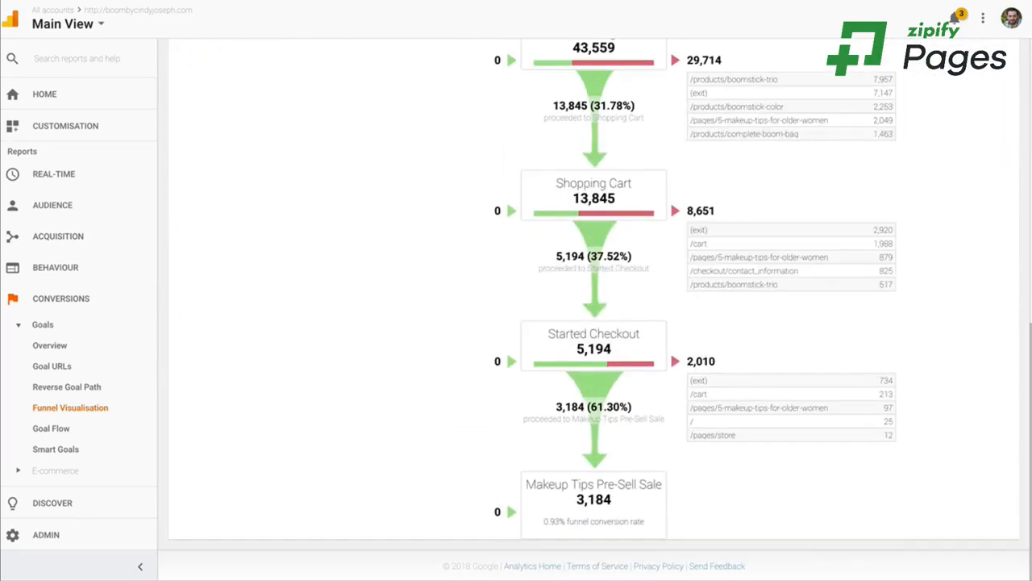
scroll(505, 199, "up", 6)
scroll(506, 199, "down", 6)
scroll(505, 199, "up", 1)
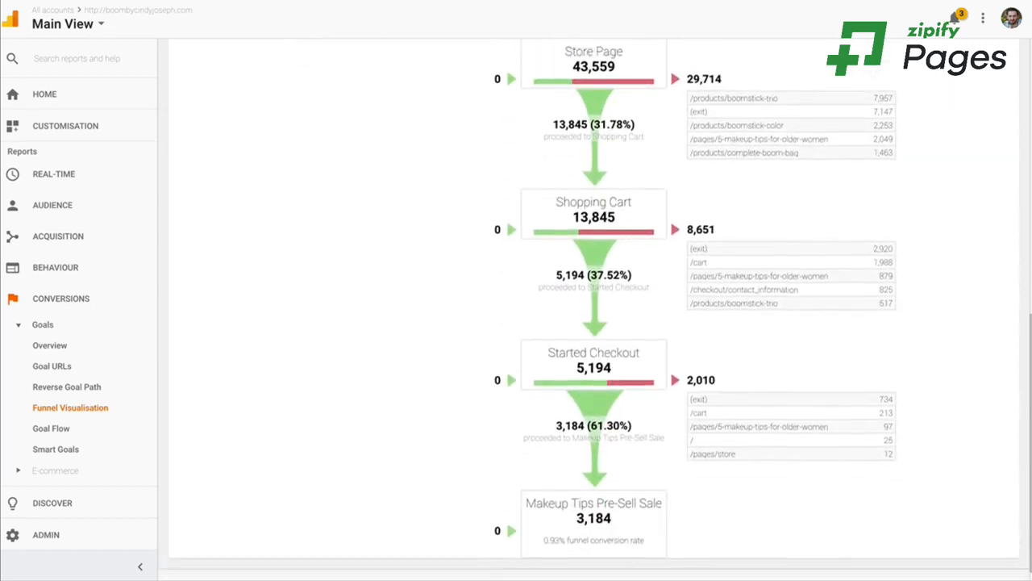
scroll(506, 200, "down", 1)
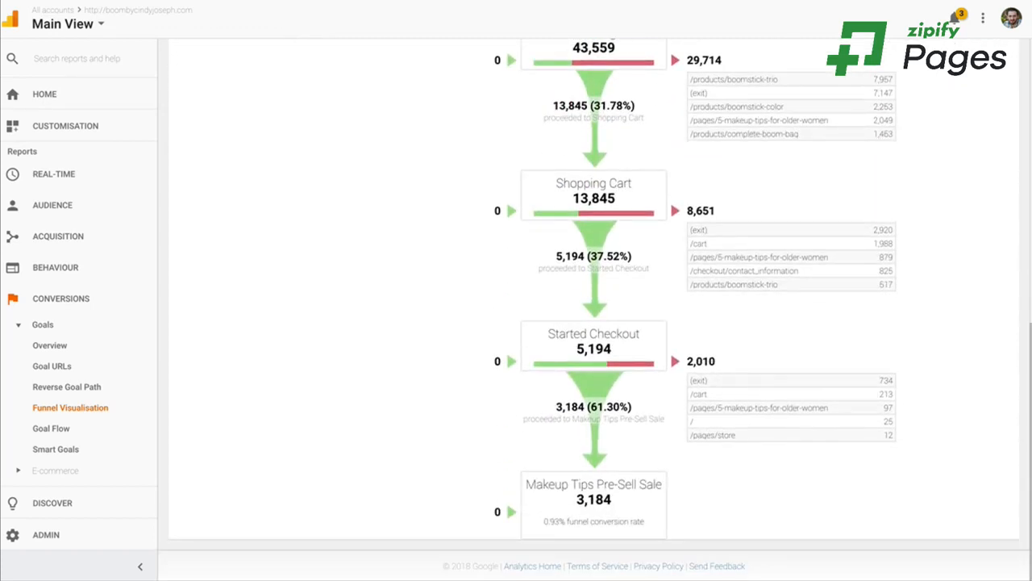
scroll(505, 199, "up", 5)
scroll(505, 199, "down", 4)
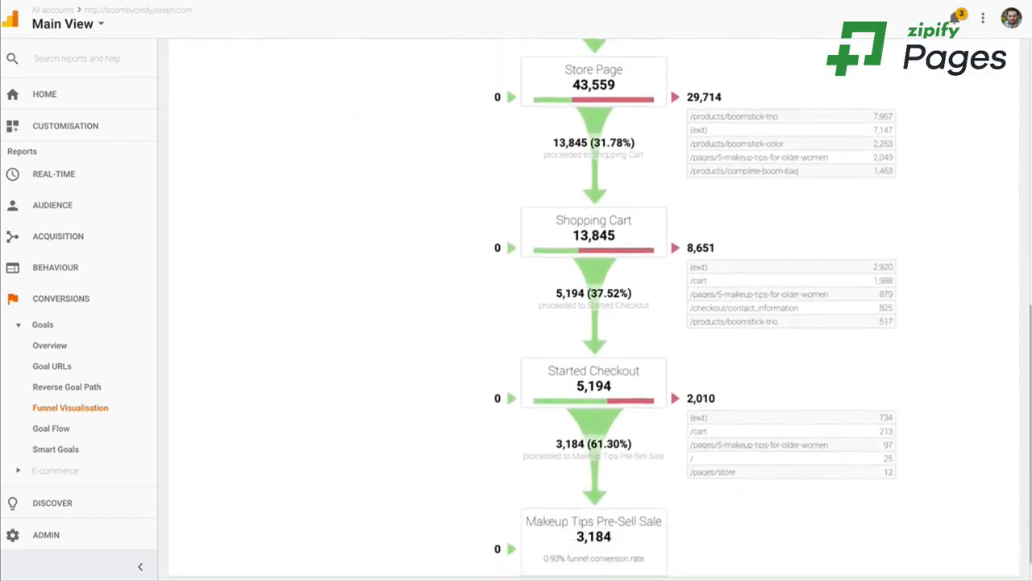
scroll(506, 199, "down", 1)
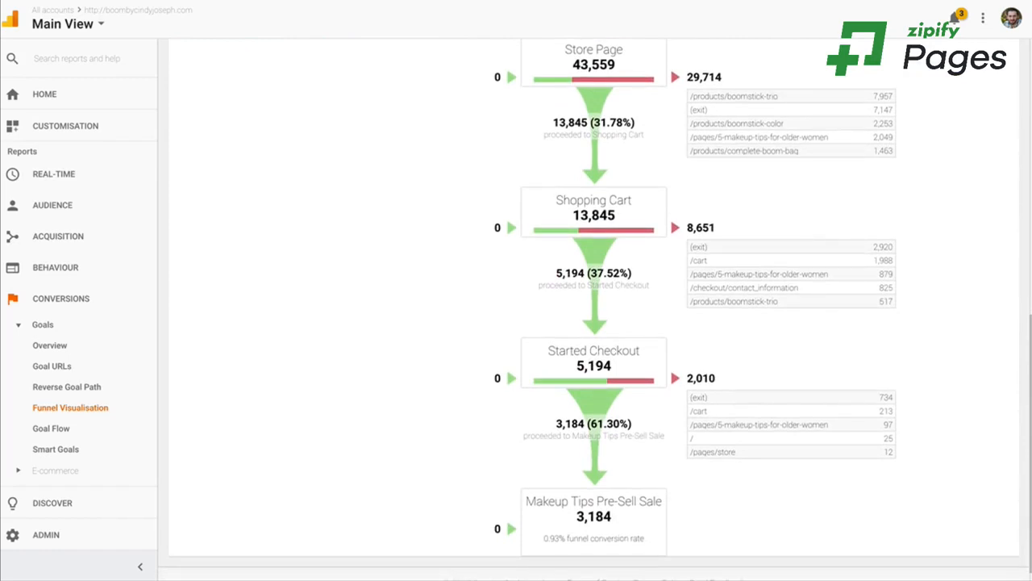
scroll(595, 310, "down", 1)
Step: Return to the funnel's first stages and highlight the Makeup Pre-Sell Page and Store Page figures to compare them, then clear the selection
scroll(595, 310, "up", 5)
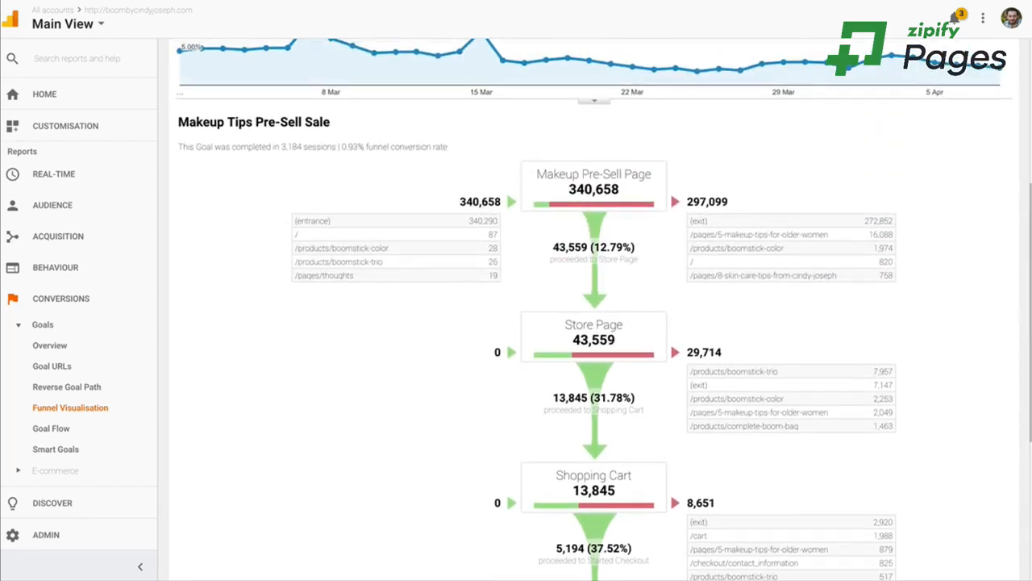
scroll(865, 83, "down", 2)
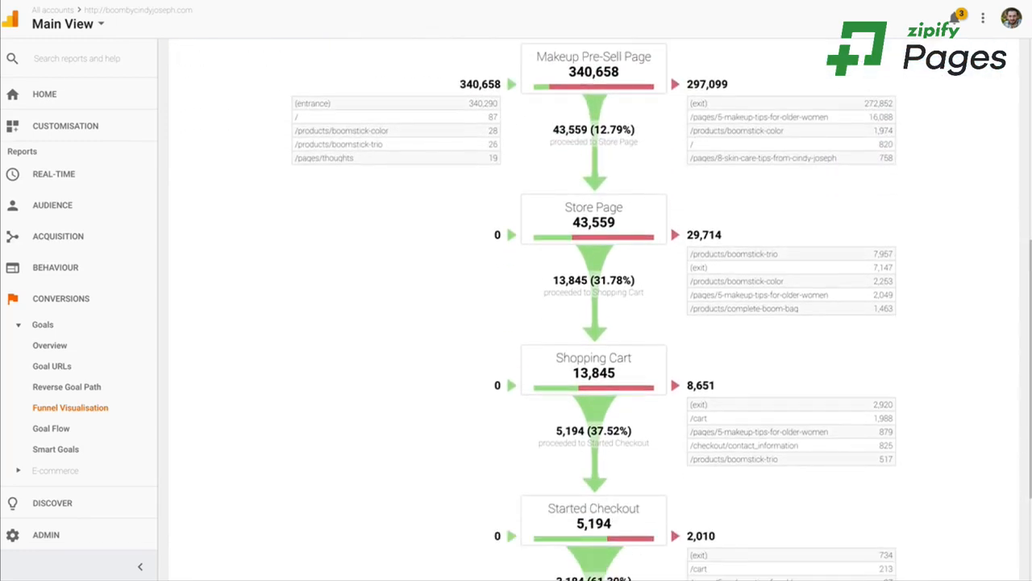
left_click_drag(517, 53, 624, 74)
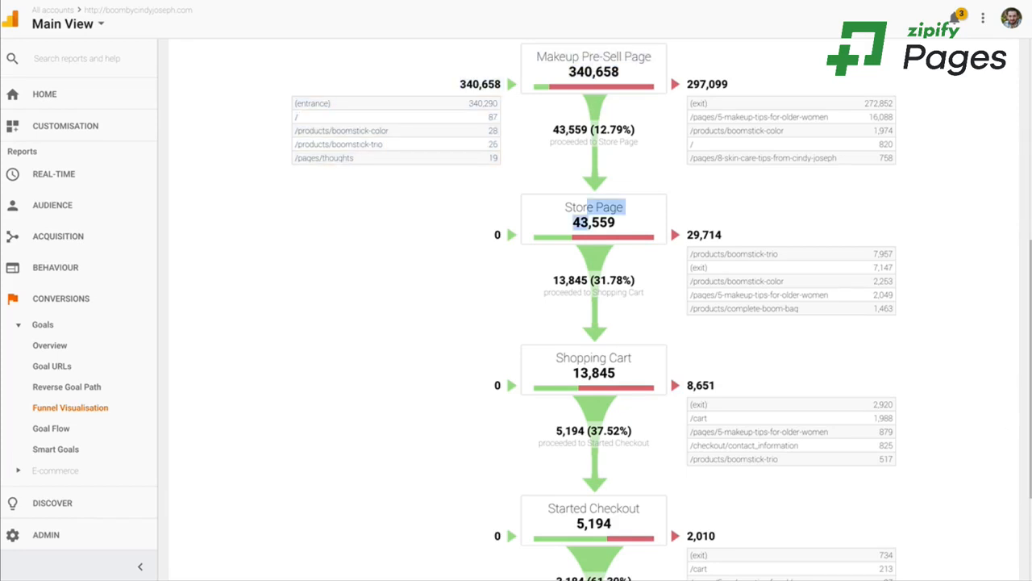
double_click(595, 221)
left_click(506, 374)
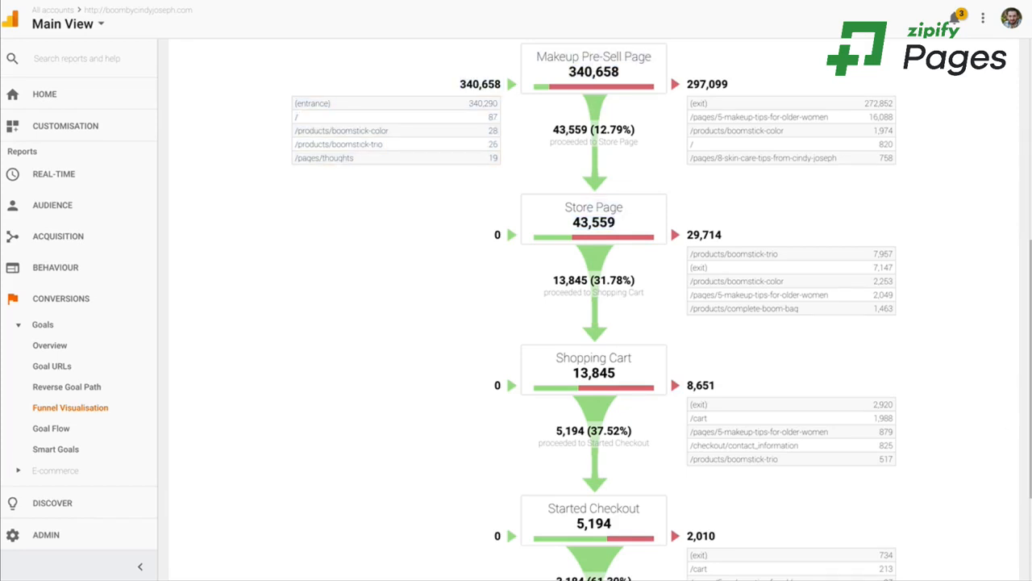